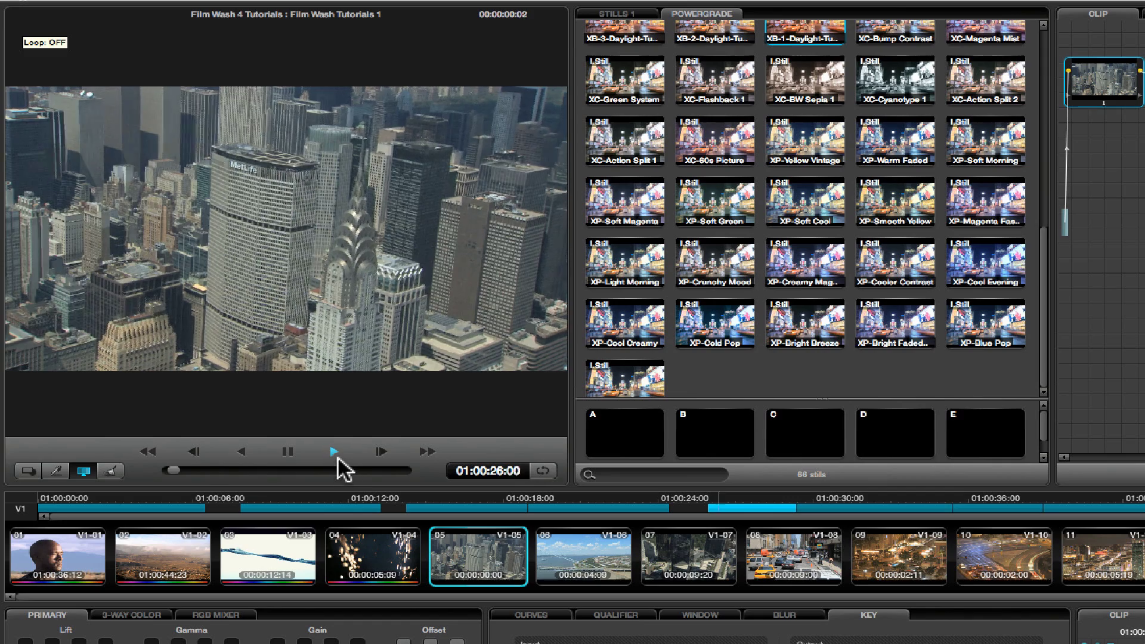
- Play the sequence from clip 05 to clip 08 and compare these city clips, ending on clip 05
{"action": "left_click", "coordinate": [238, 332]}
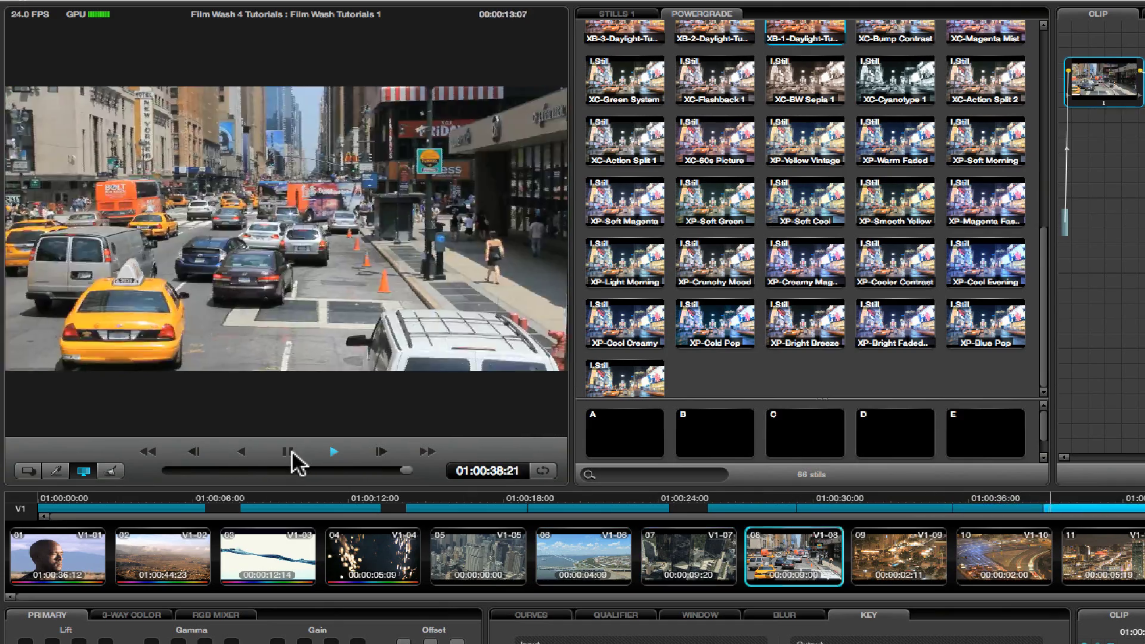
{"action": "key", "text": "space"}
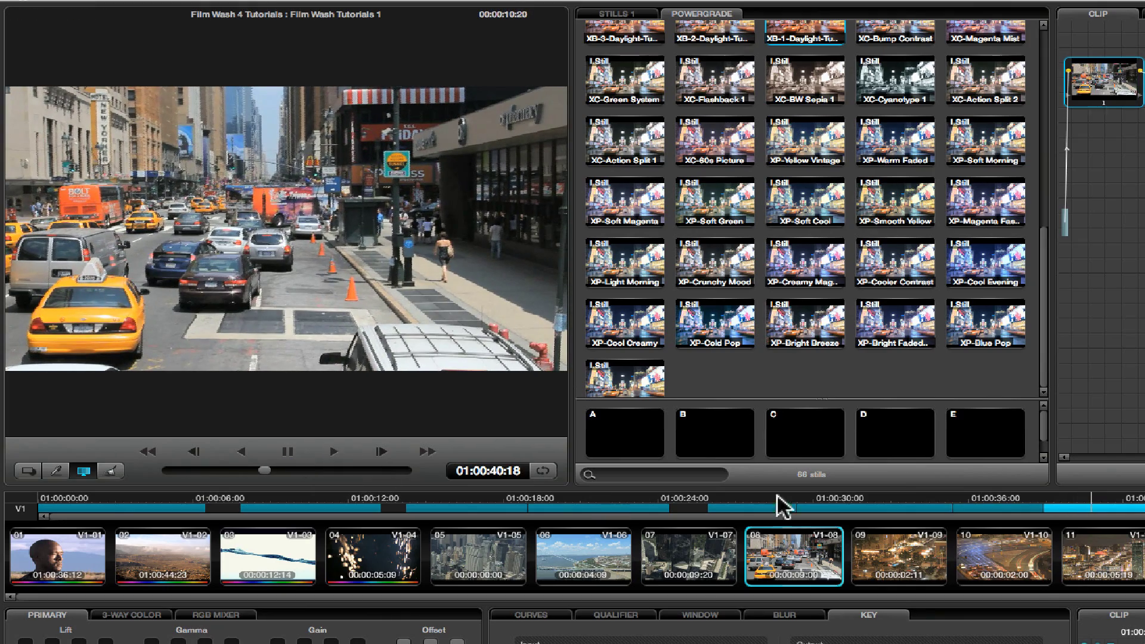
{"action": "left_click", "coordinate": [677, 551]}
{"action": "left_click", "coordinate": [558, 552]}
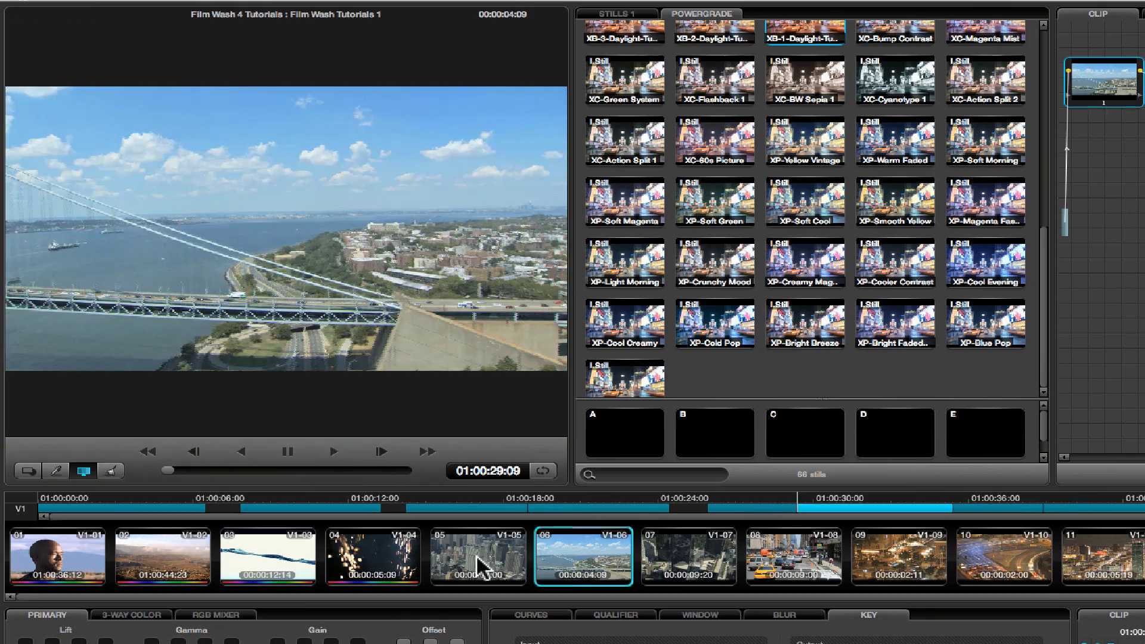
{"action": "left_click", "coordinate": [476, 554]}
{"action": "left_click", "coordinate": [572, 561]}
{"action": "left_click", "coordinate": [727, 556]}
{"action": "left_click", "coordinate": [763, 552]}
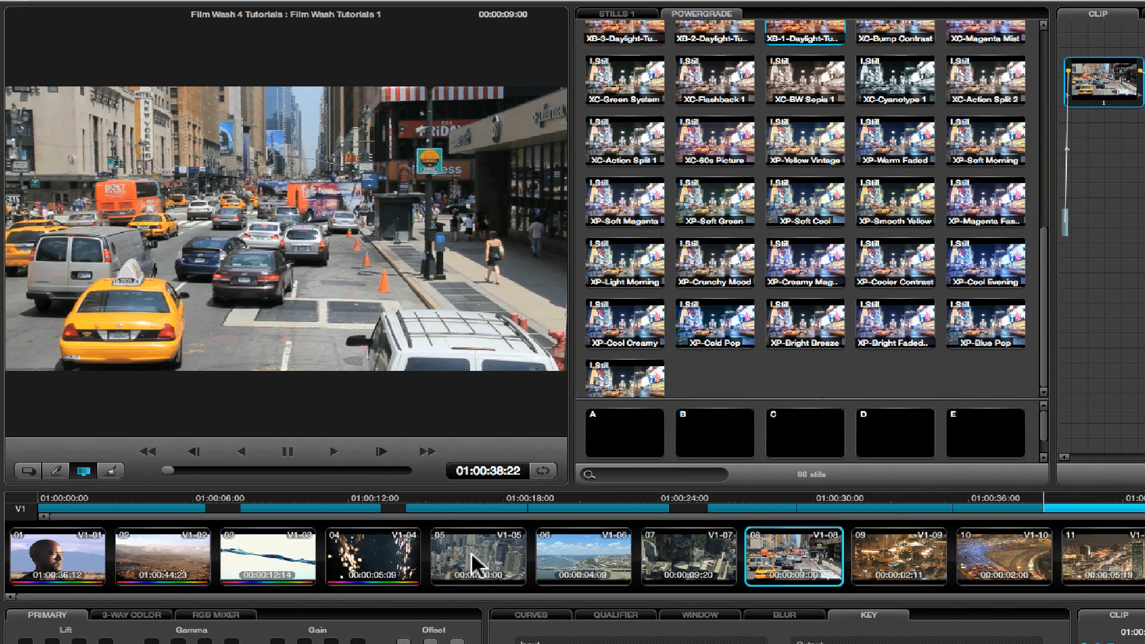
{"action": "left_click", "coordinate": [474, 558]}
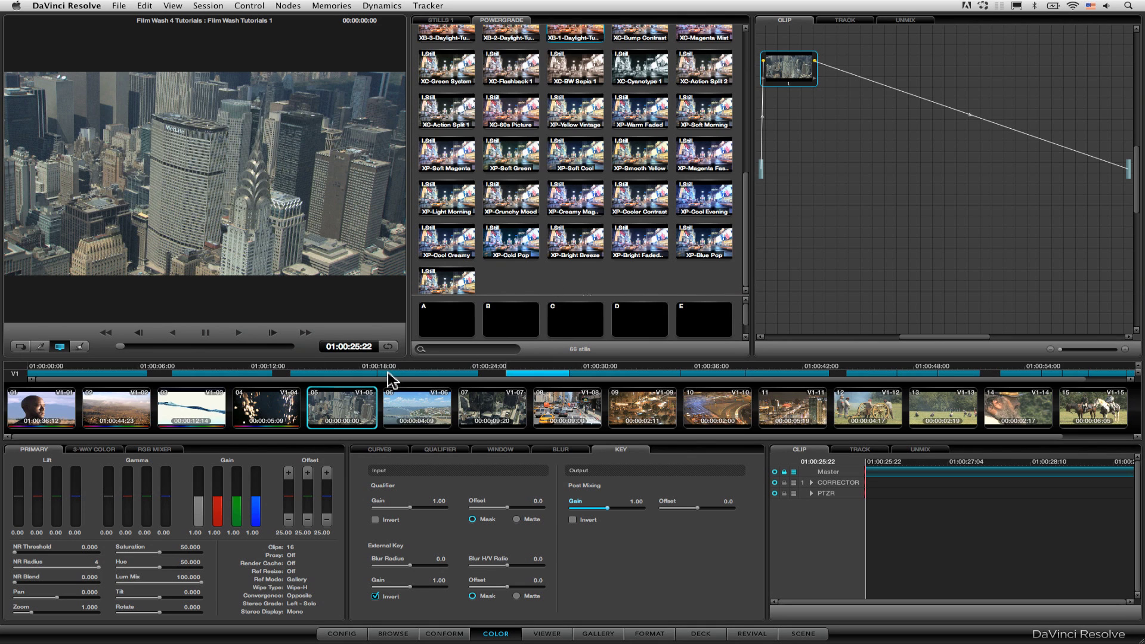
- Apply automatic colour correction to clip 05, set its saturation to 70, and slightly adjust the master gamma
{"action": "key", "text": "alt+shift+c"}
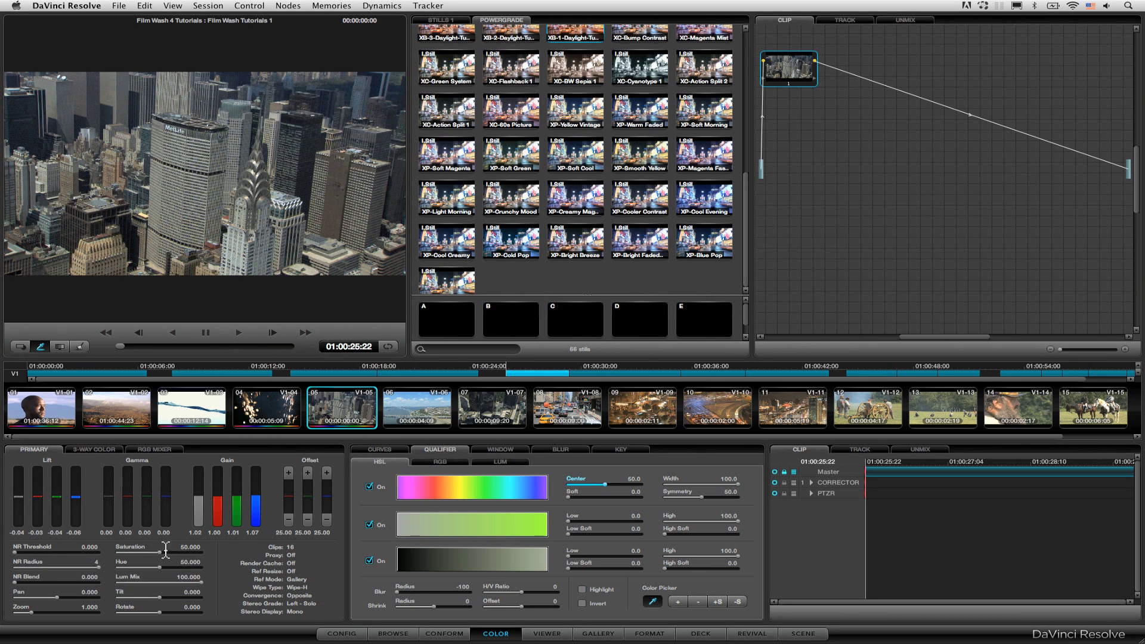
{"action": "left_click_drag", "start_coordinate": [159, 554], "coordinate": [232, 548]}
{"action": "left_click_drag", "start_coordinate": [109, 480], "coordinate": [109, 490]}
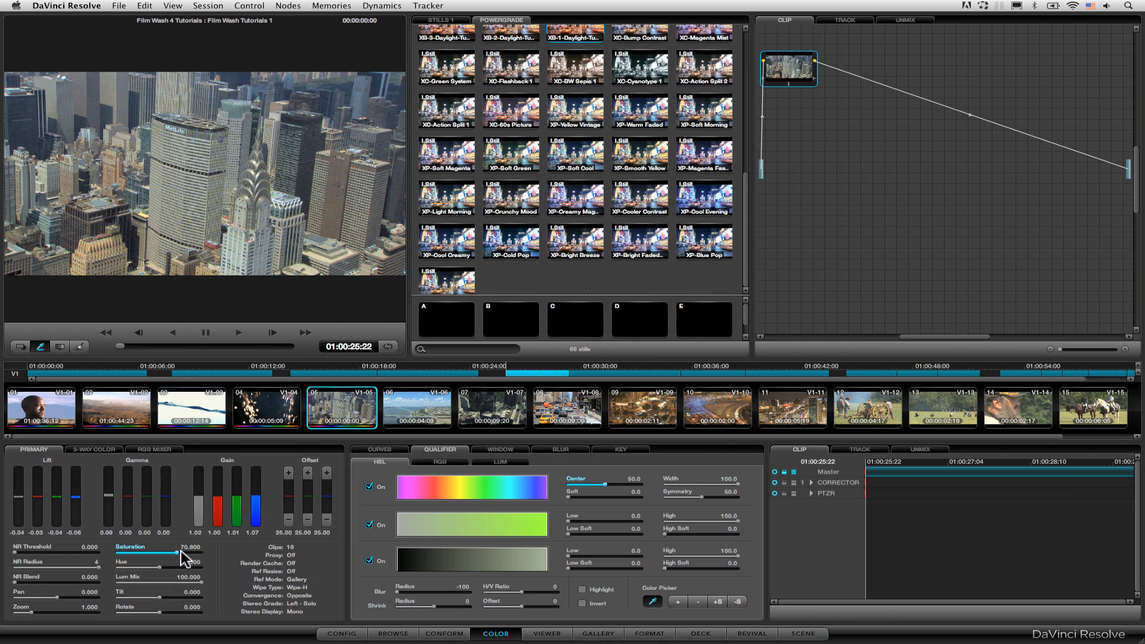
- Compare clip 05 with clip 06, then anchor the midtones of clip 05's ganged custom curves and slightly lower a shadow point
{"action": "left_click", "coordinate": [418, 404]}
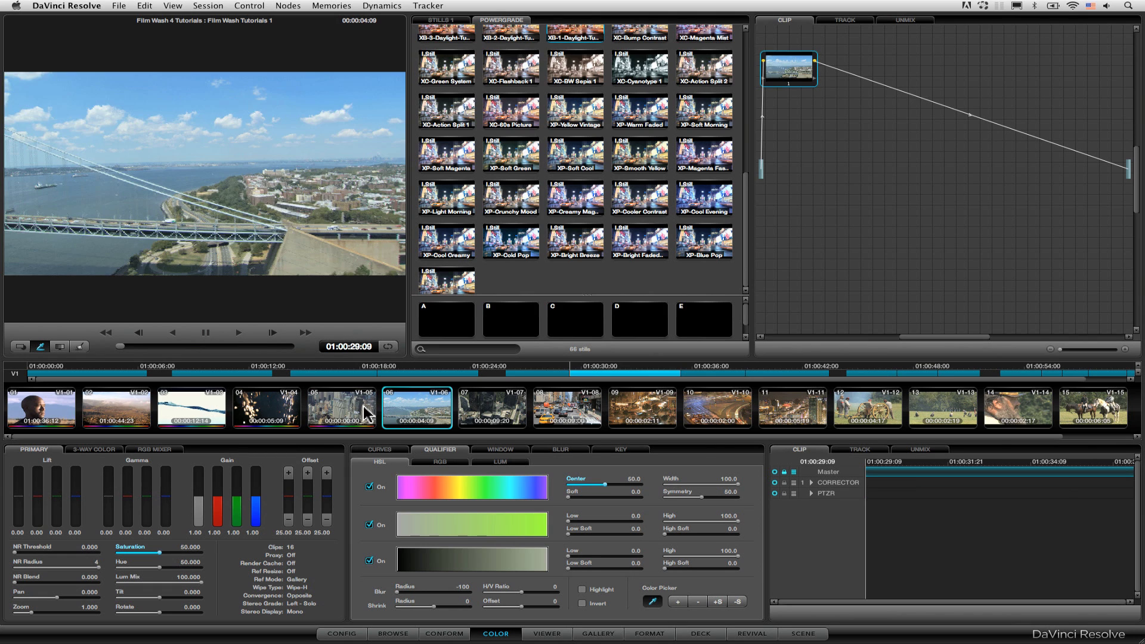
{"action": "left_click", "coordinate": [364, 405]}
{"action": "left_click", "coordinate": [418, 409]}
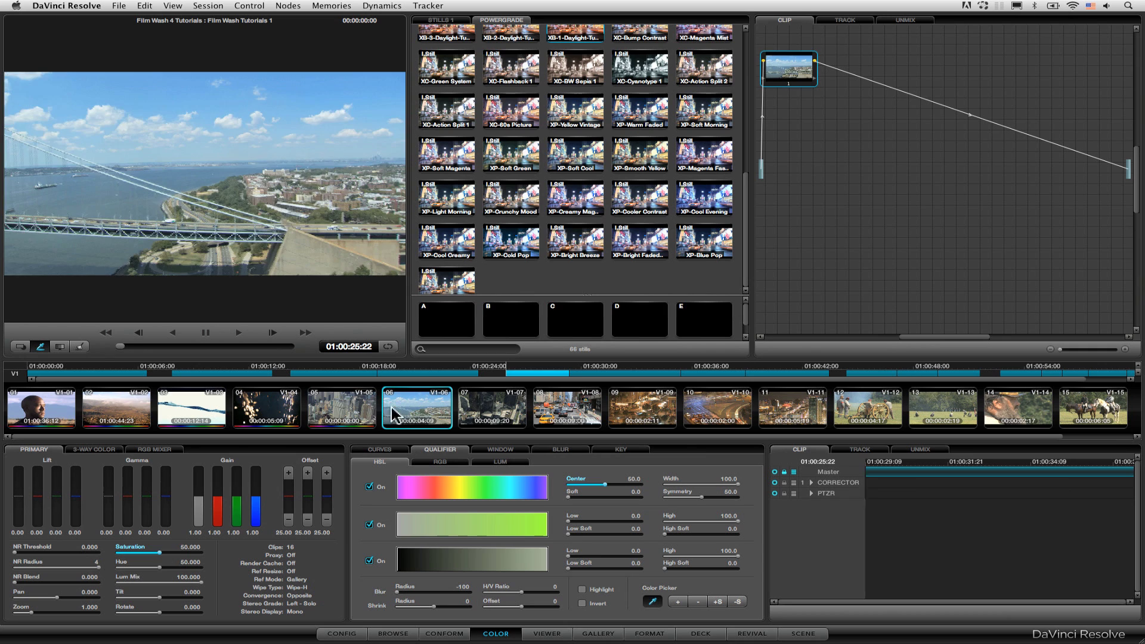
{"action": "left_click", "coordinate": [372, 411]}
{"action": "left_click", "coordinate": [379, 449]}
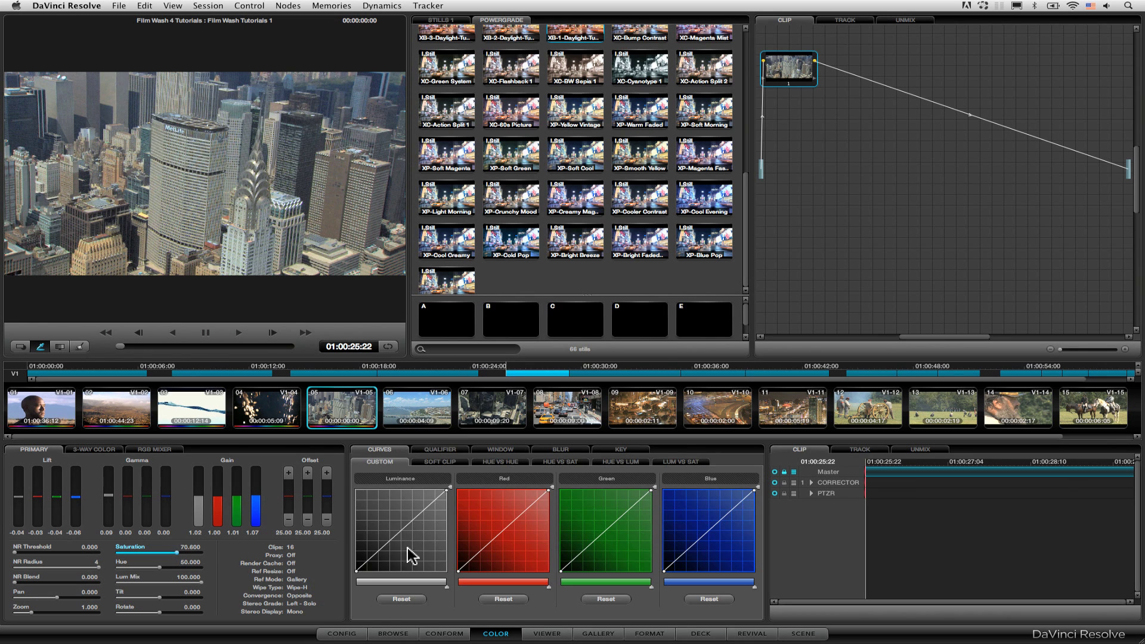
{"action": "left_click", "coordinate": [402, 530]}
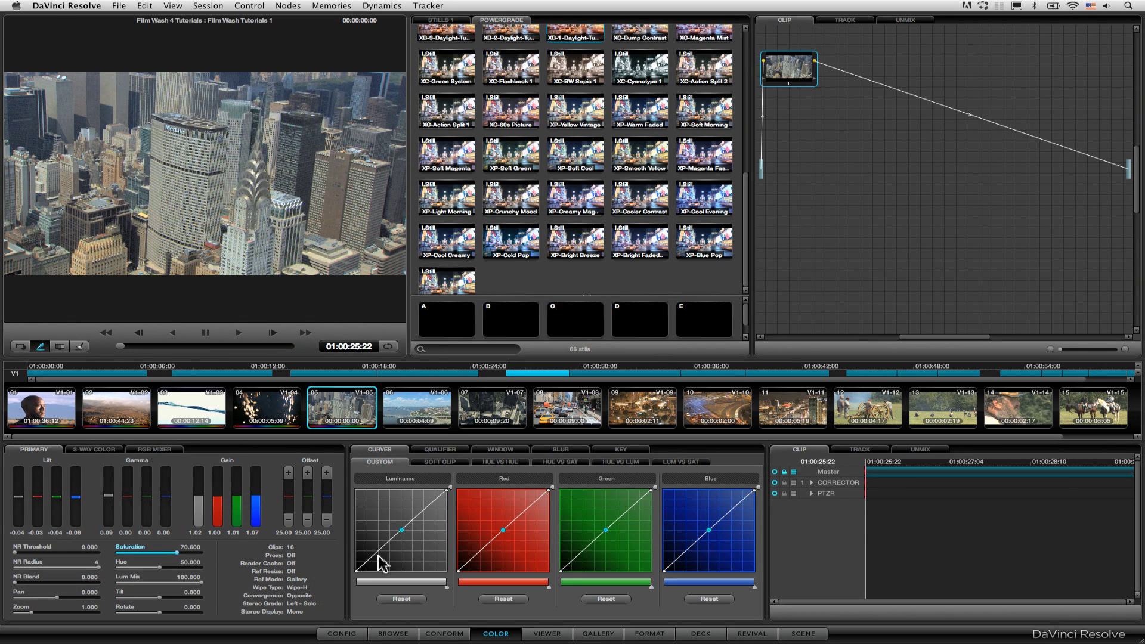
{"action": "left_click_drag", "start_coordinate": [377, 553], "coordinate": [377, 554]}
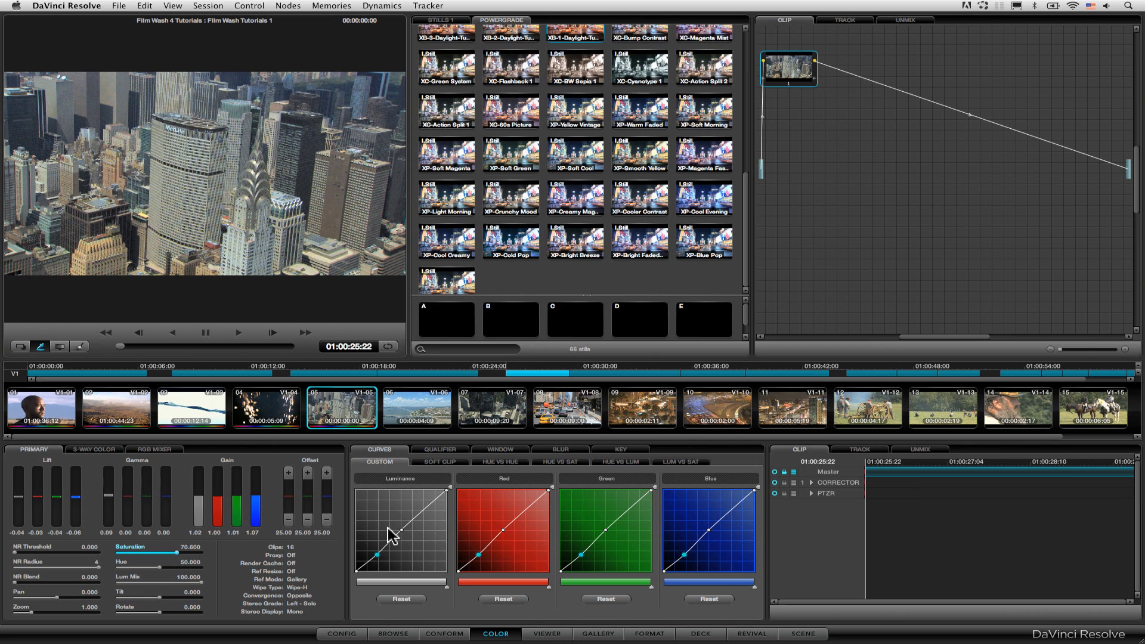
- Scrub through clips 05, 06 and 07 to review their frames
{"action": "left_click_drag", "start_coordinate": [154, 344], "coordinate": [281, 345]}
{"action": "key", "text": "Down"}
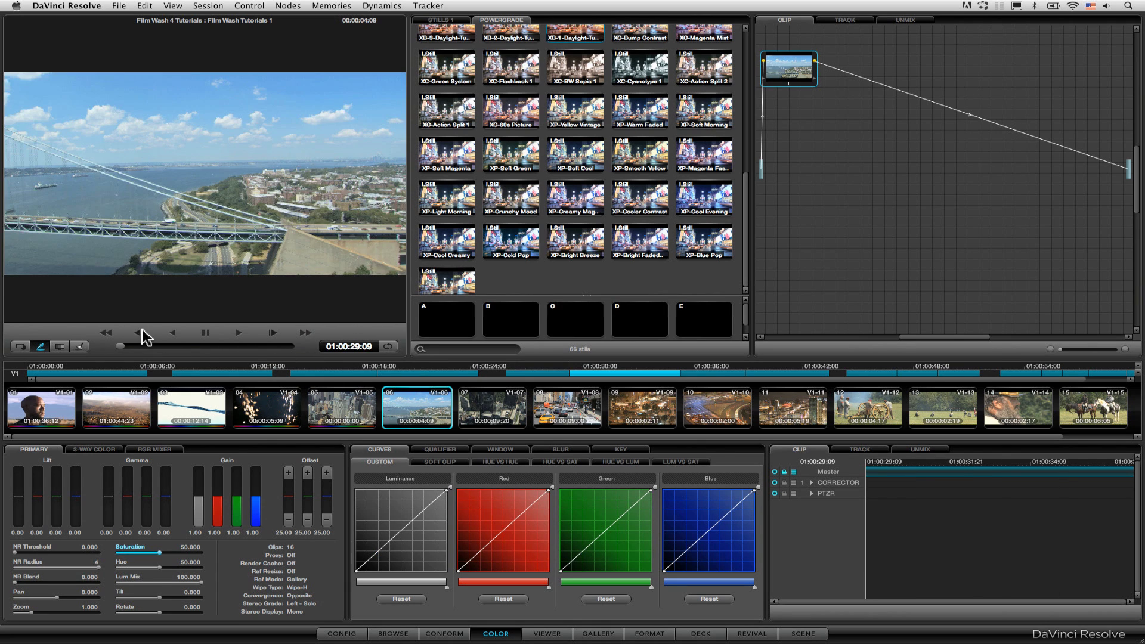
{"action": "left_click_drag", "start_coordinate": [133, 345], "coordinate": [282, 345]}
{"action": "left_click", "coordinate": [501, 410]}
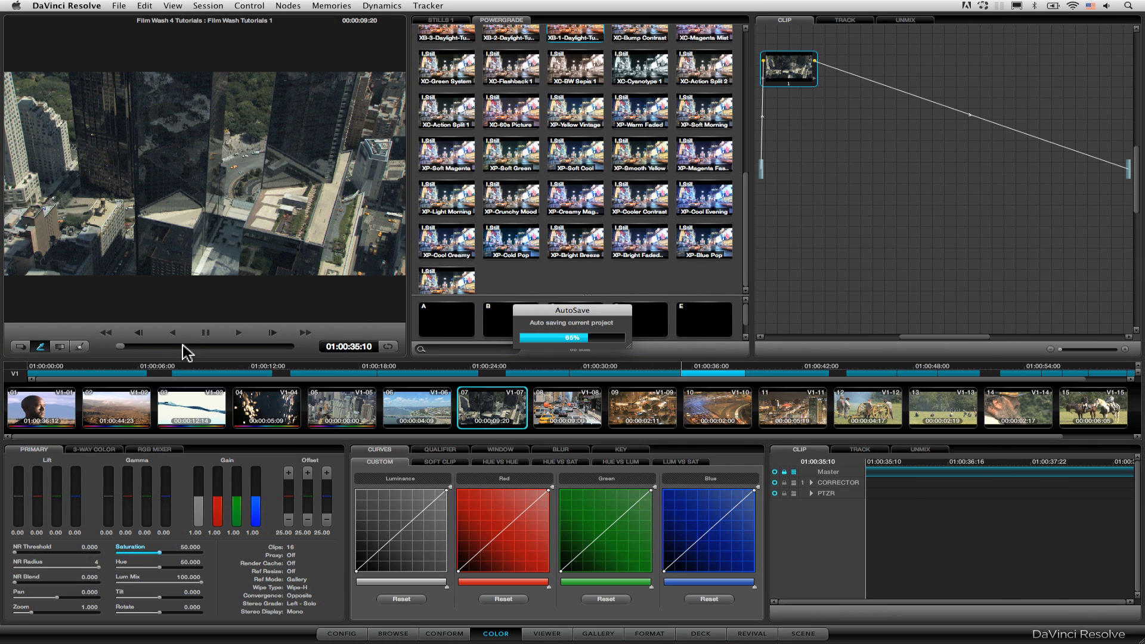
{"action": "left_click_drag", "start_coordinate": [183, 346], "coordinate": [269, 340]}
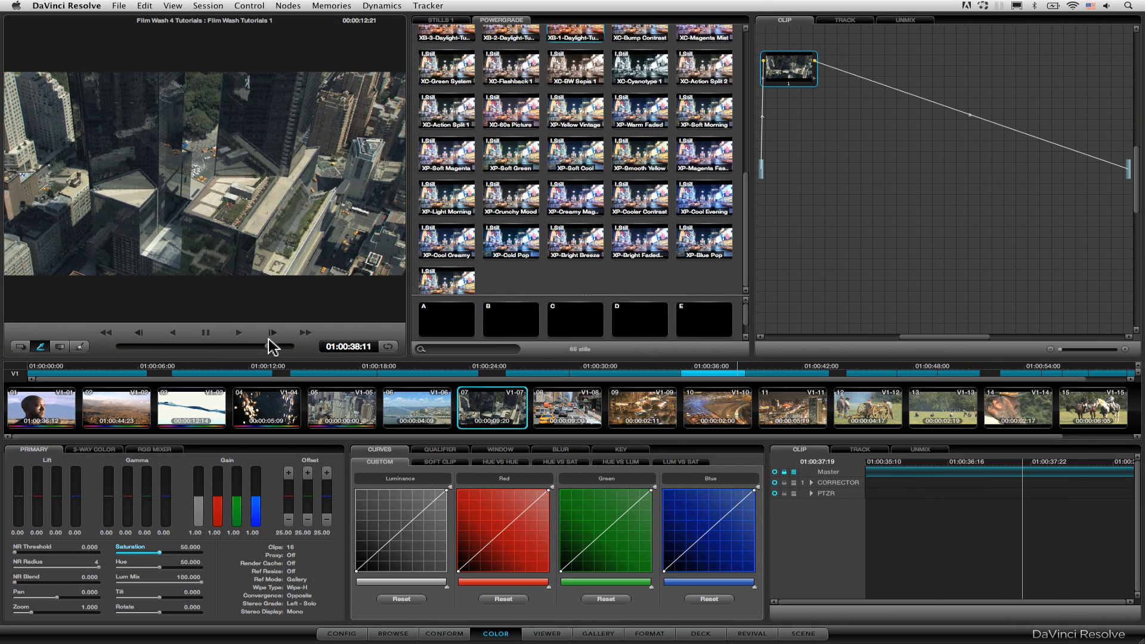
- Ungang the custom curves and, on clip 07's luminance curve, raise a highlight point and add a shadow point
{"action": "left_click", "coordinate": [413, 516]}
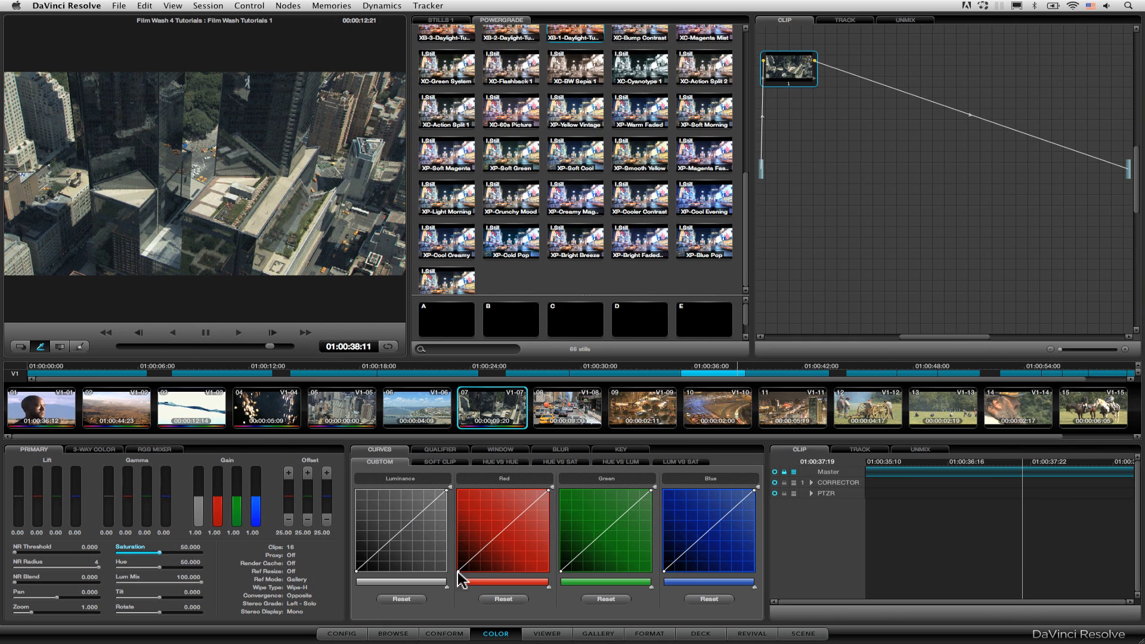
{"action": "right_click", "coordinate": [446, 602]}
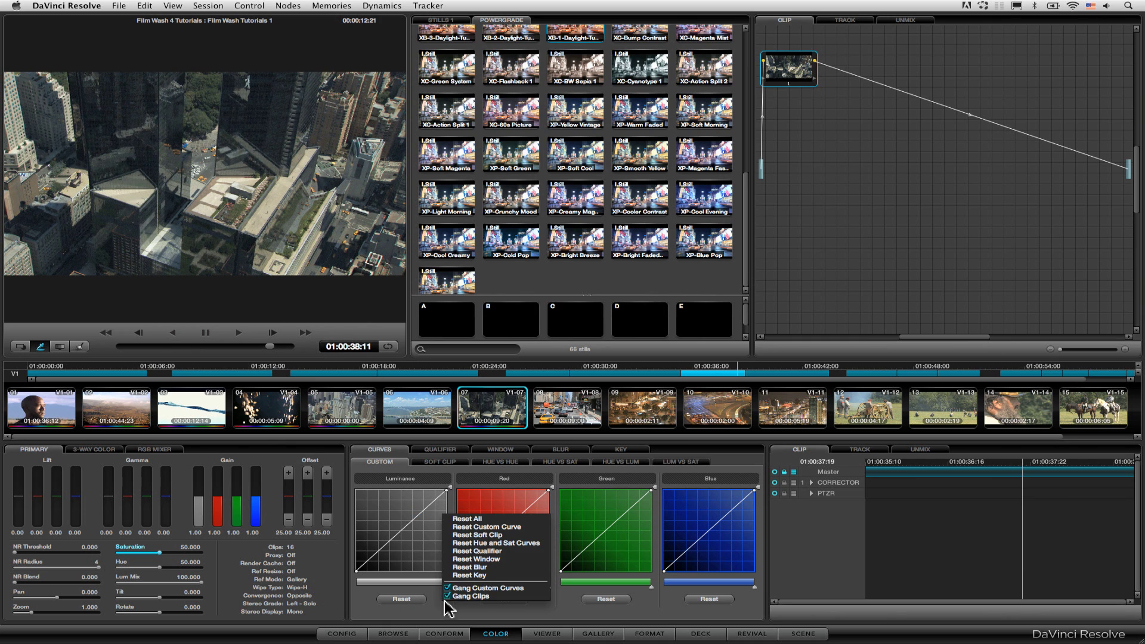
{"action": "left_click", "coordinate": [508, 588]}
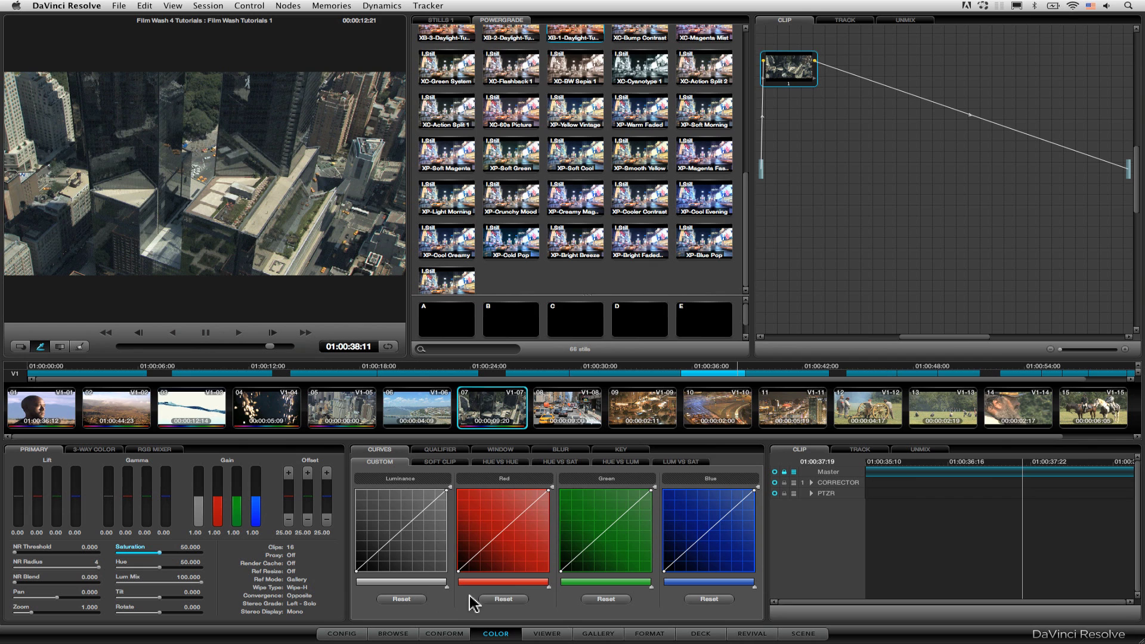
{"action": "left_click_drag", "start_coordinate": [412, 519], "coordinate": [413, 511]}
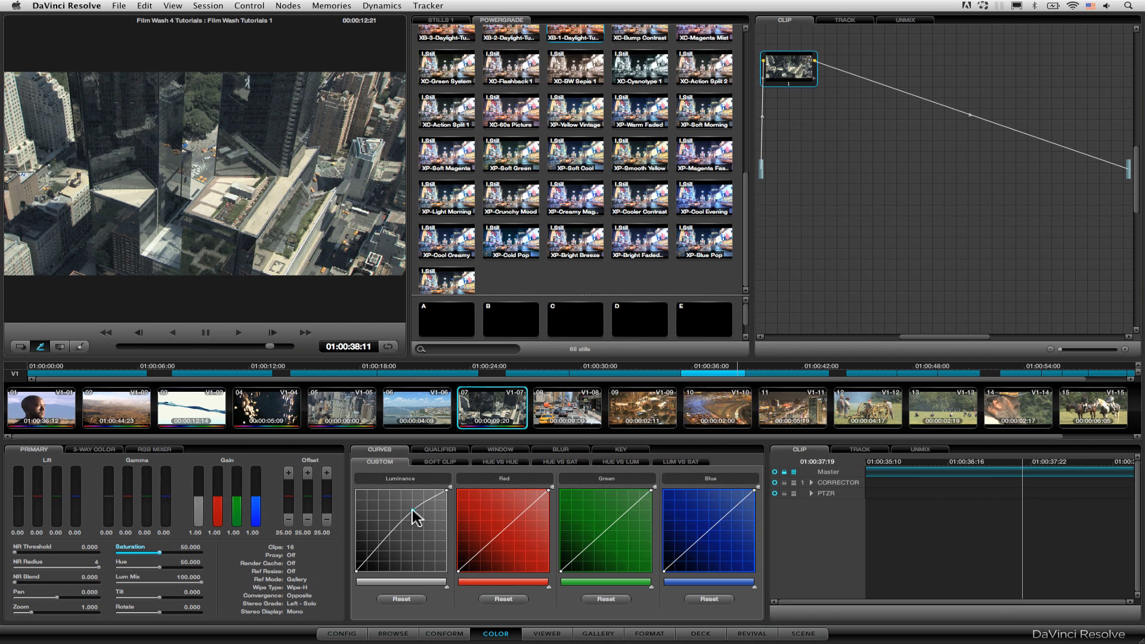
{"action": "left_click", "coordinate": [377, 550]}
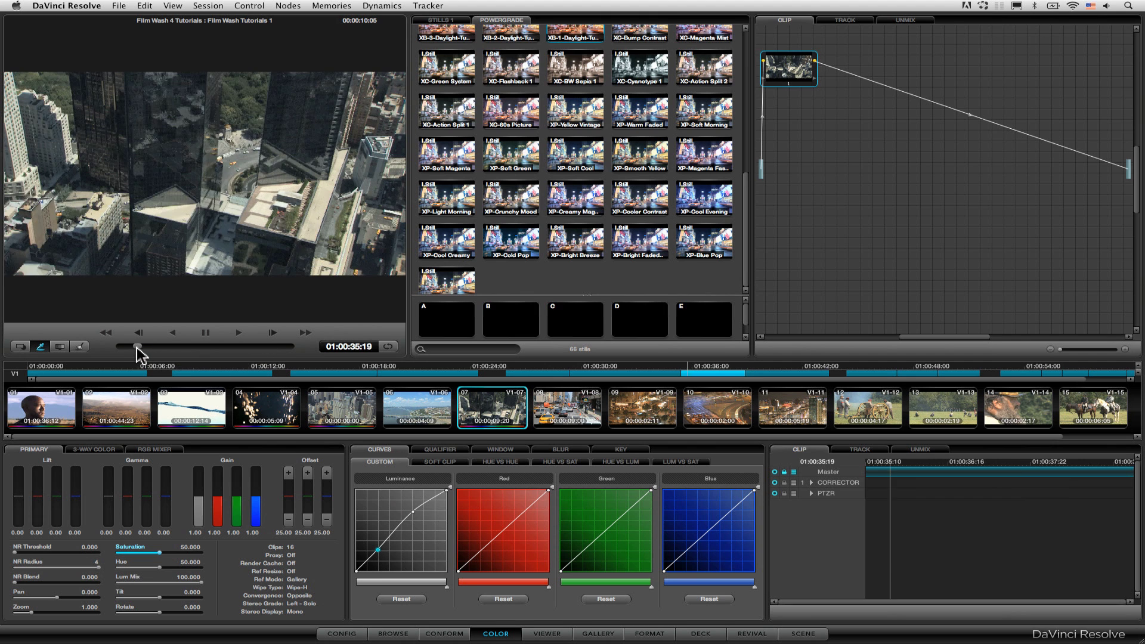
- Open the waveform monitor on a late frame of clip 07 and resize its window to sit beside the viewer above the timeline
{"action": "left_click", "coordinate": [446, 421]}
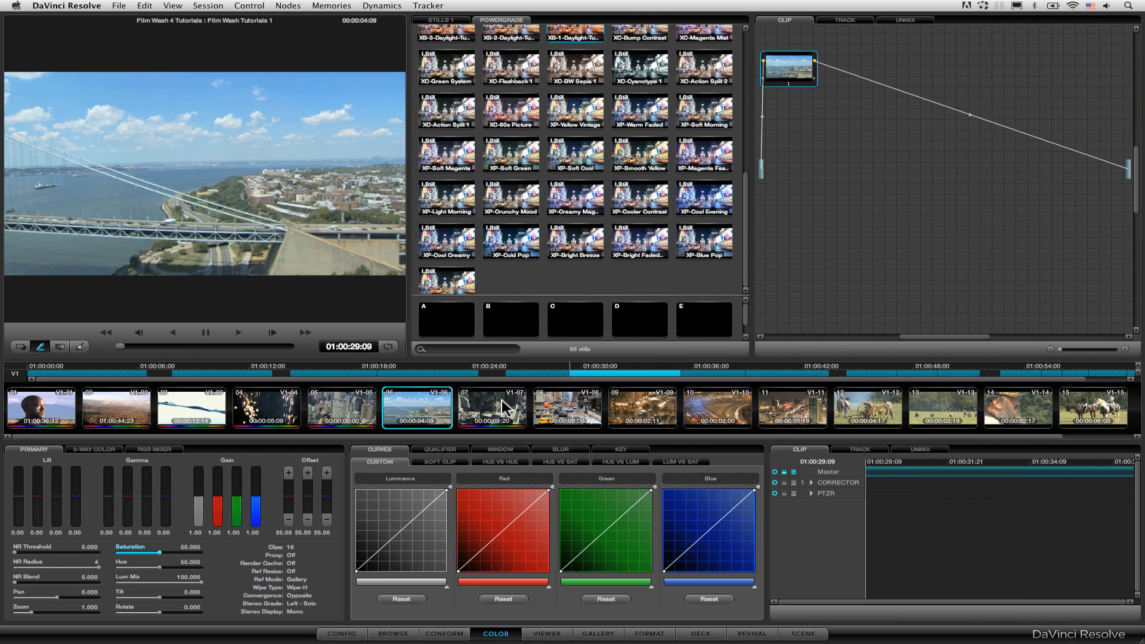
{"action": "left_click", "coordinate": [508, 410]}
{"action": "left_click_drag", "start_coordinate": [191, 346], "coordinate": [320, 345]}
{"action": "right_click", "coordinate": [320, 242]}
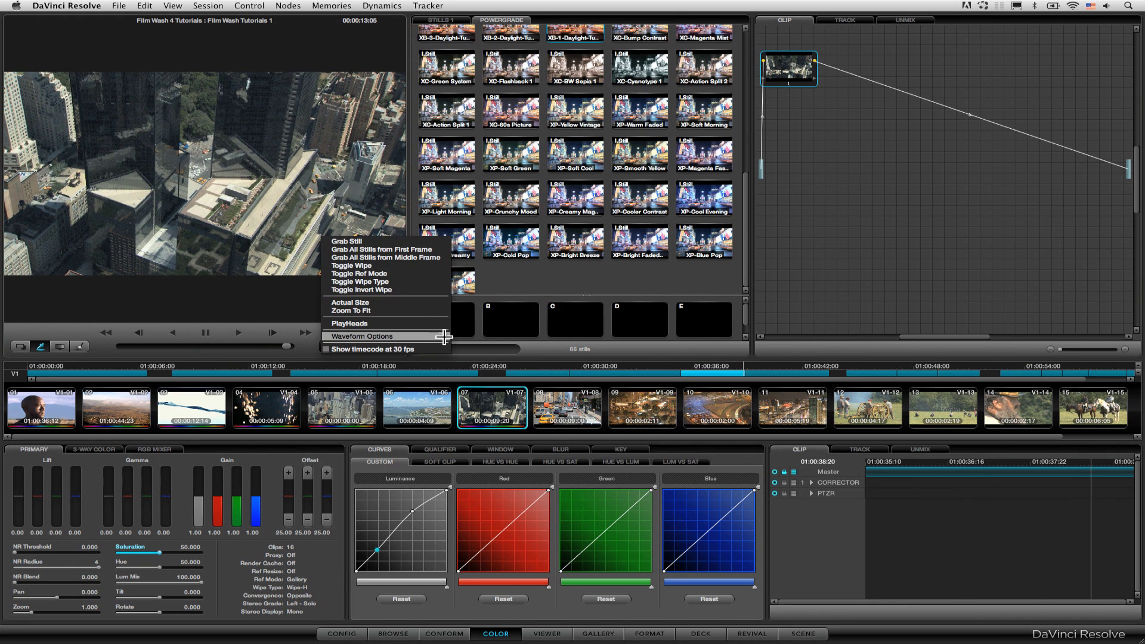
{"action": "mouse_move", "coordinate": [444, 336]}
{"action": "left_click", "coordinate": [490, 338]}
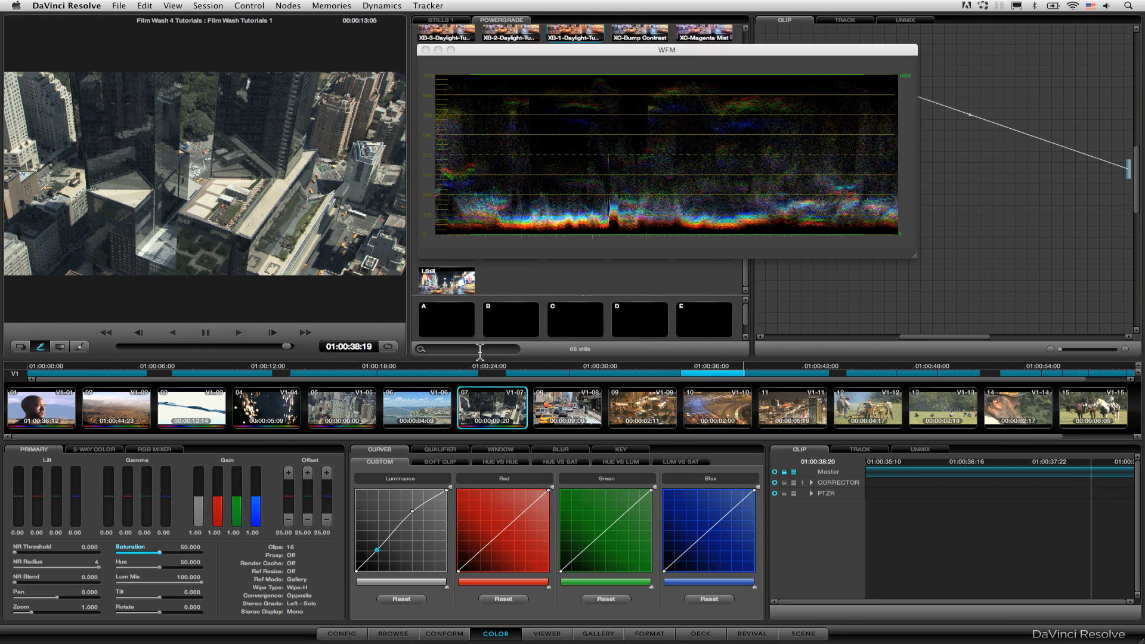
{"action": "left_click_drag", "start_coordinate": [548, 56], "coordinate": [544, 47]}
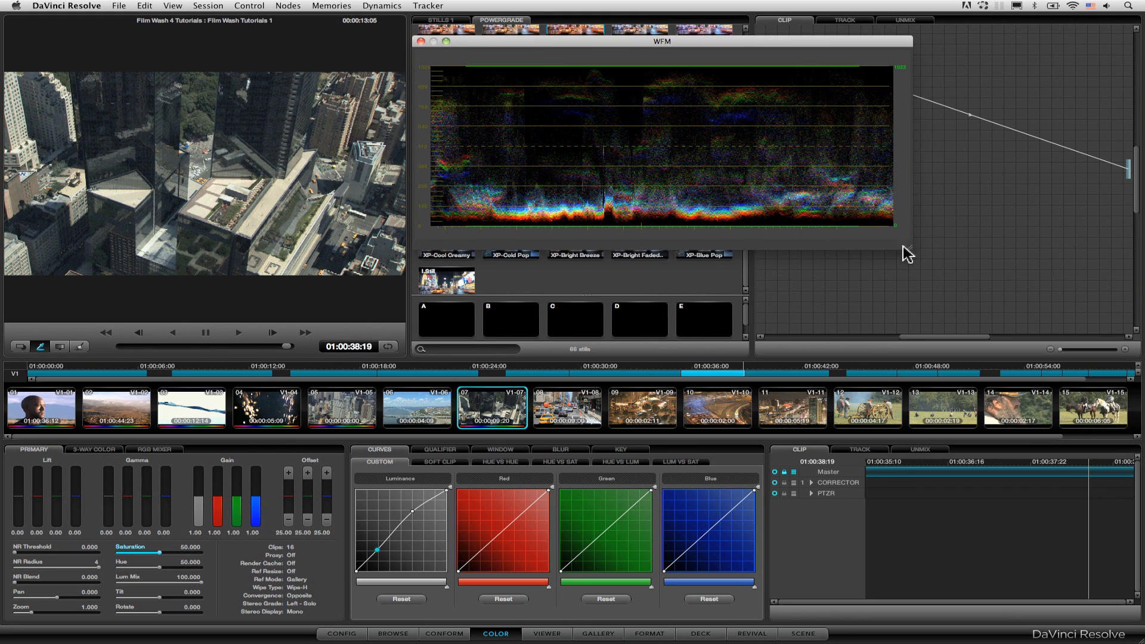
{"action": "left_click_drag", "start_coordinate": [912, 256], "coordinate": [777, 340]}
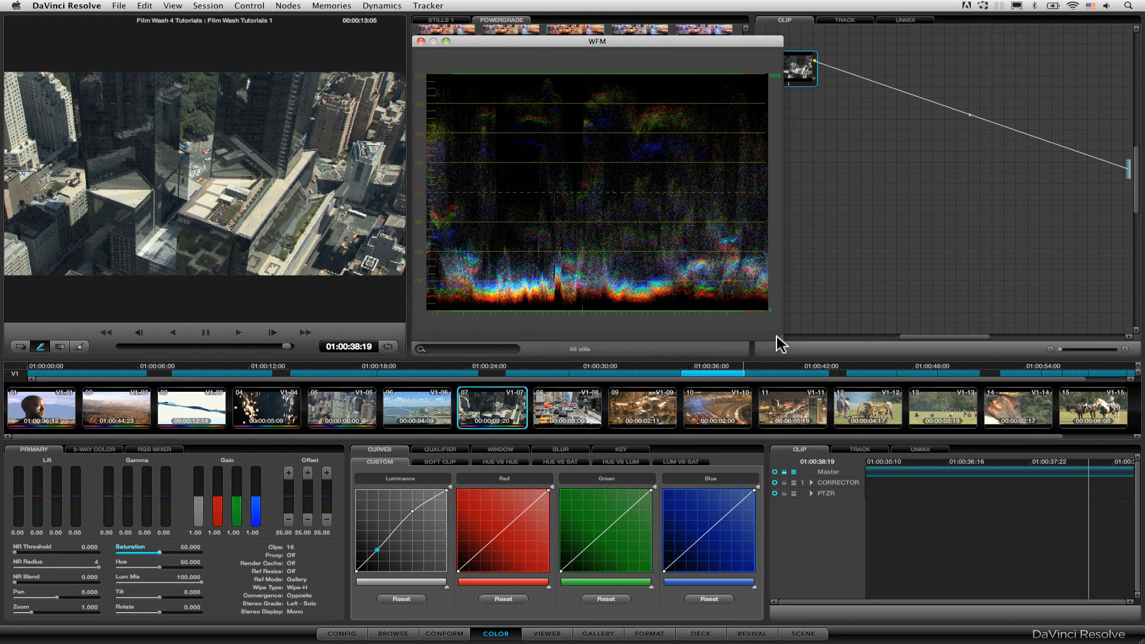
- Raise a point near the highlight end of clip 05's luminance curve
{"action": "left_click", "coordinate": [415, 413]}
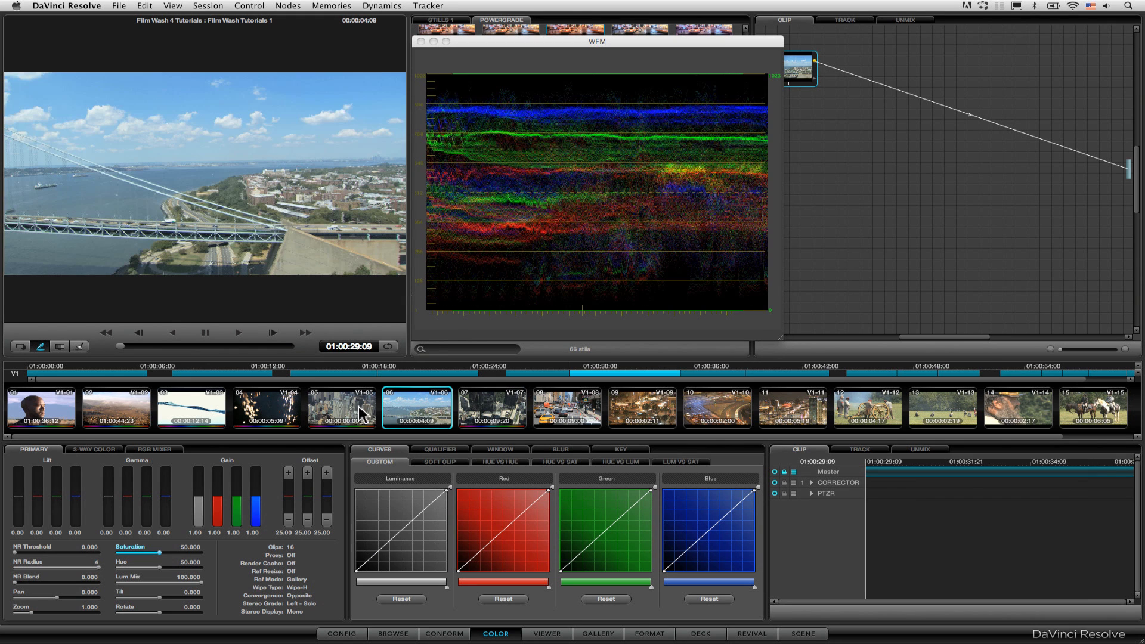
{"action": "left_click", "coordinate": [362, 411]}
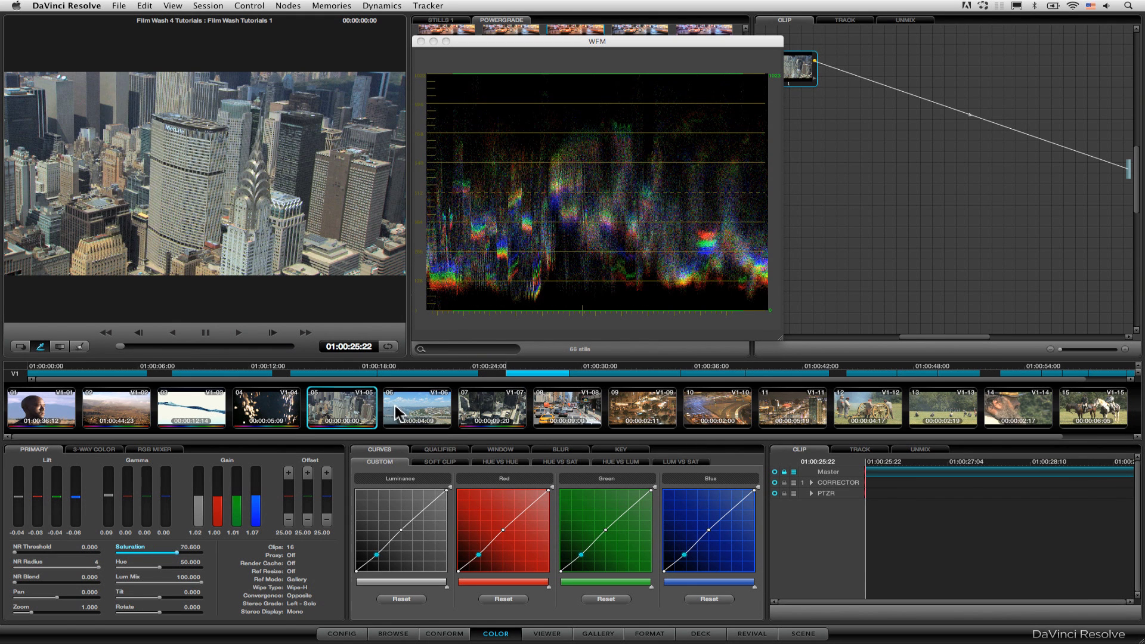
{"action": "left_click_drag", "start_coordinate": [429, 499], "coordinate": [429, 496]}
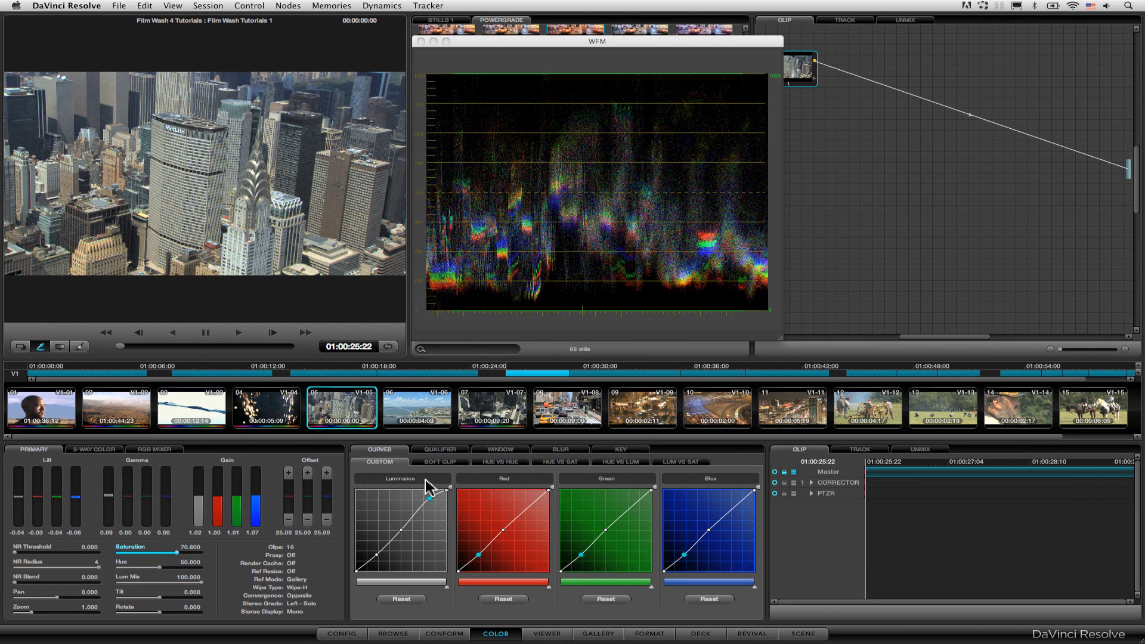
- Compare clips 05, 06, 07 and 08 in the viewer and waveform to judge how they match, ending on clip 08
{"action": "left_click", "coordinate": [428, 404]}
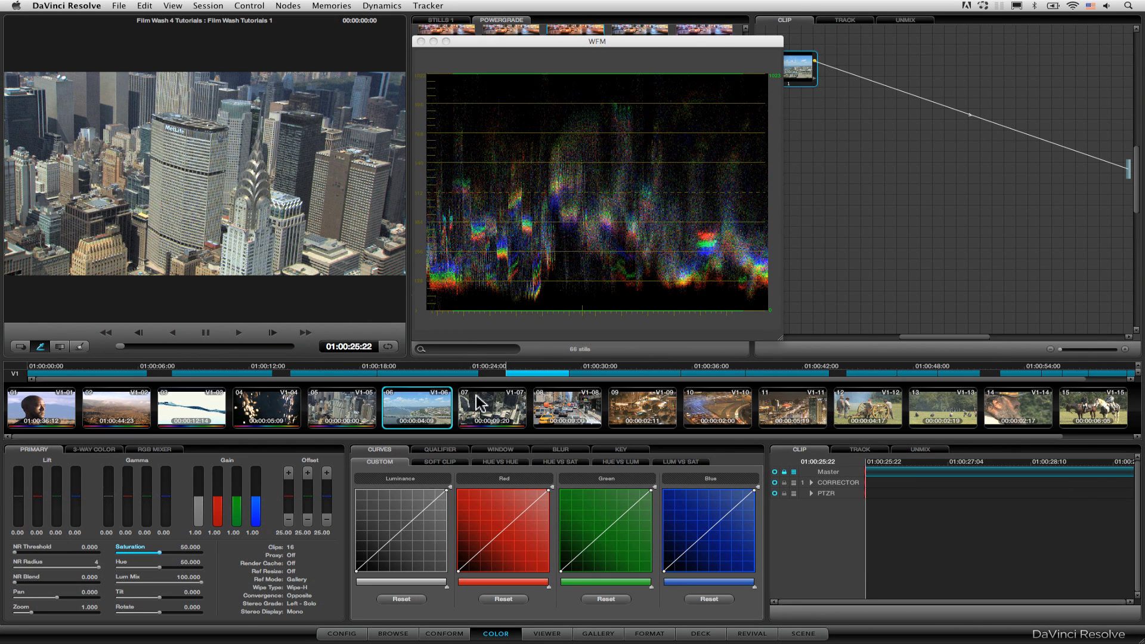
{"action": "key", "text": "Down"}
{"action": "left_click", "coordinate": [434, 409]}
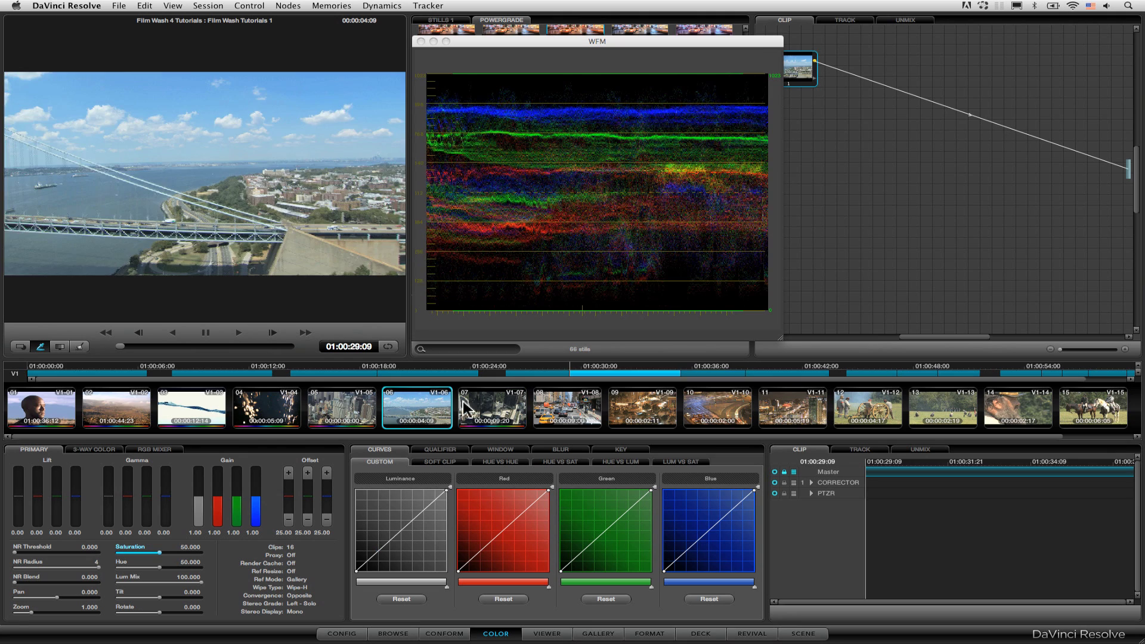
{"action": "left_click", "coordinate": [495, 411]}
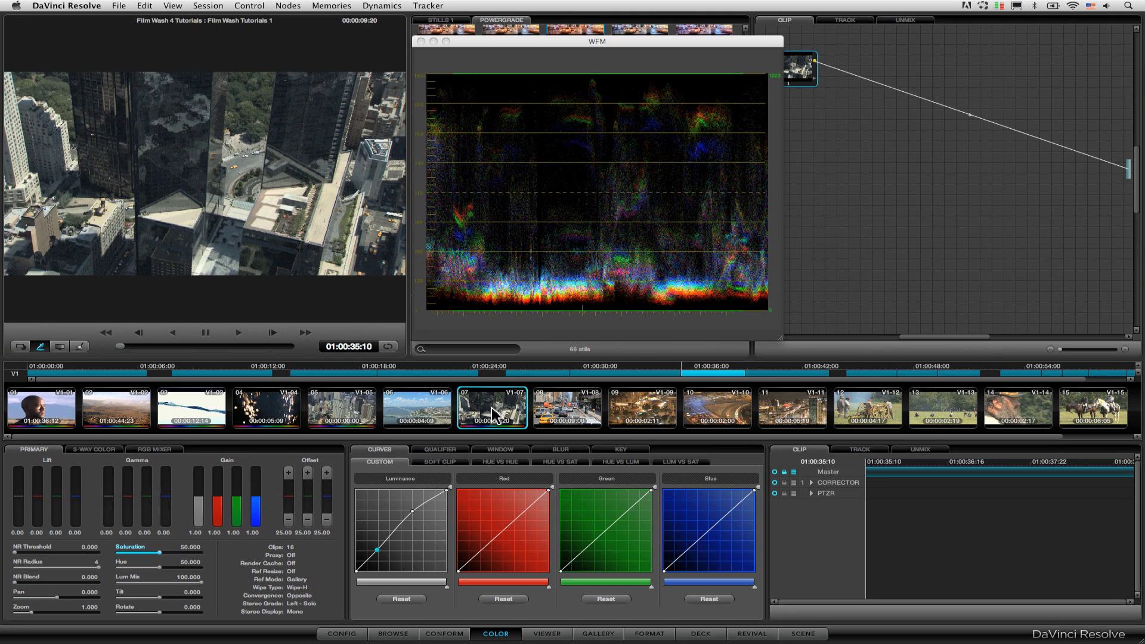
{"action": "left_click", "coordinate": [559, 408]}
{"action": "left_click", "coordinate": [500, 410]}
{"action": "left_click", "coordinate": [545, 409]}
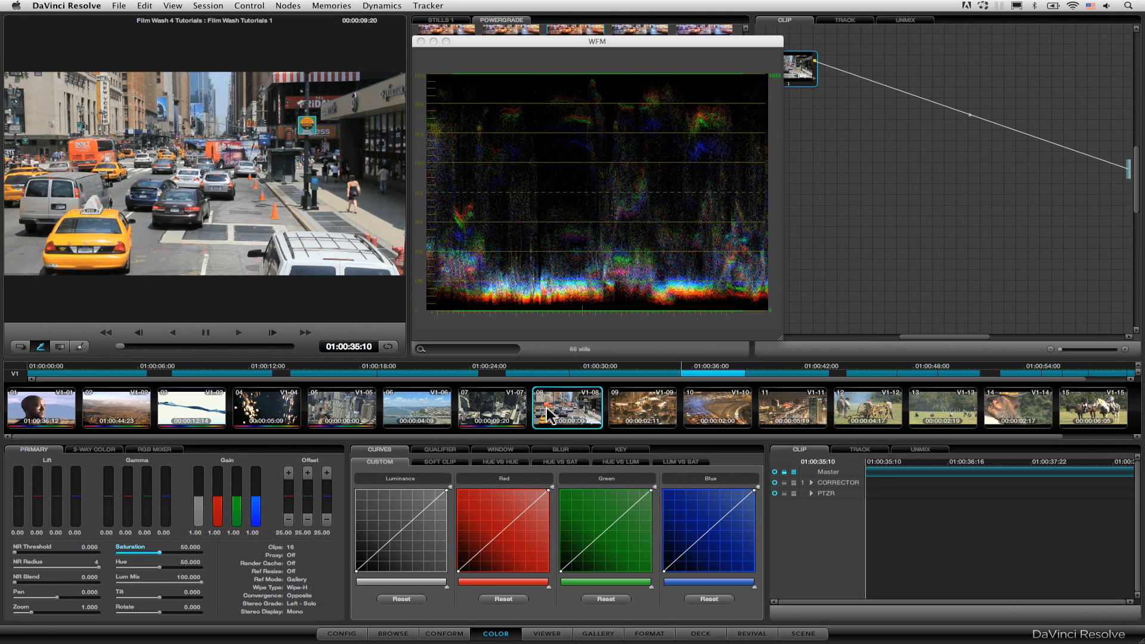
{"action": "left_click", "coordinate": [503, 417]}
{"action": "left_click", "coordinate": [409, 420]}
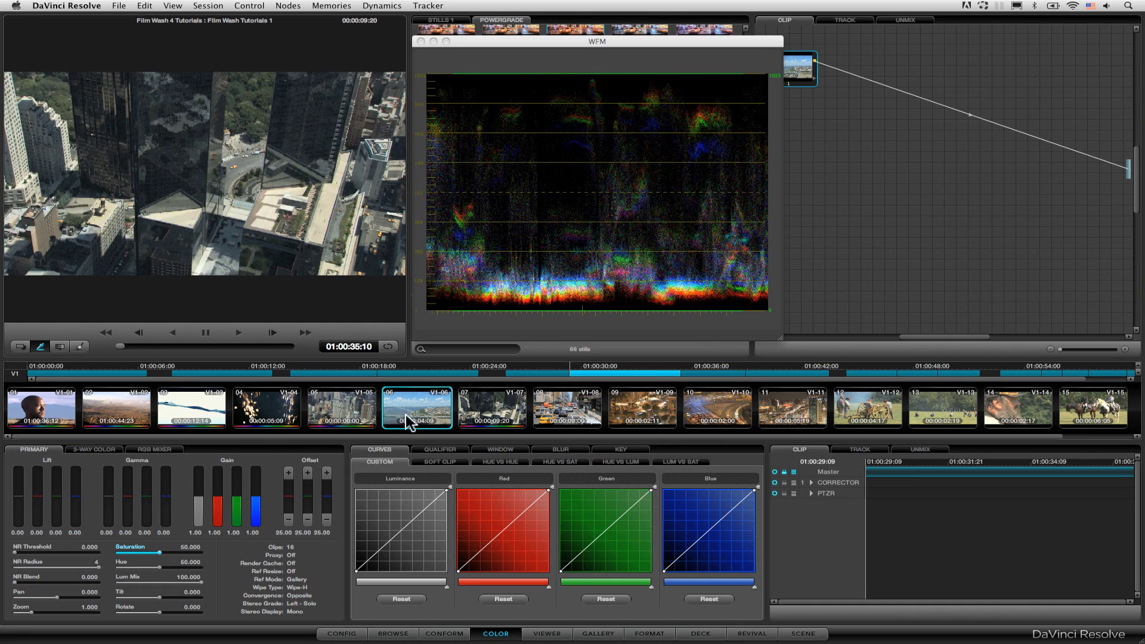
{"action": "left_click", "coordinate": [349, 423]}
{"action": "left_click", "coordinate": [431, 423]}
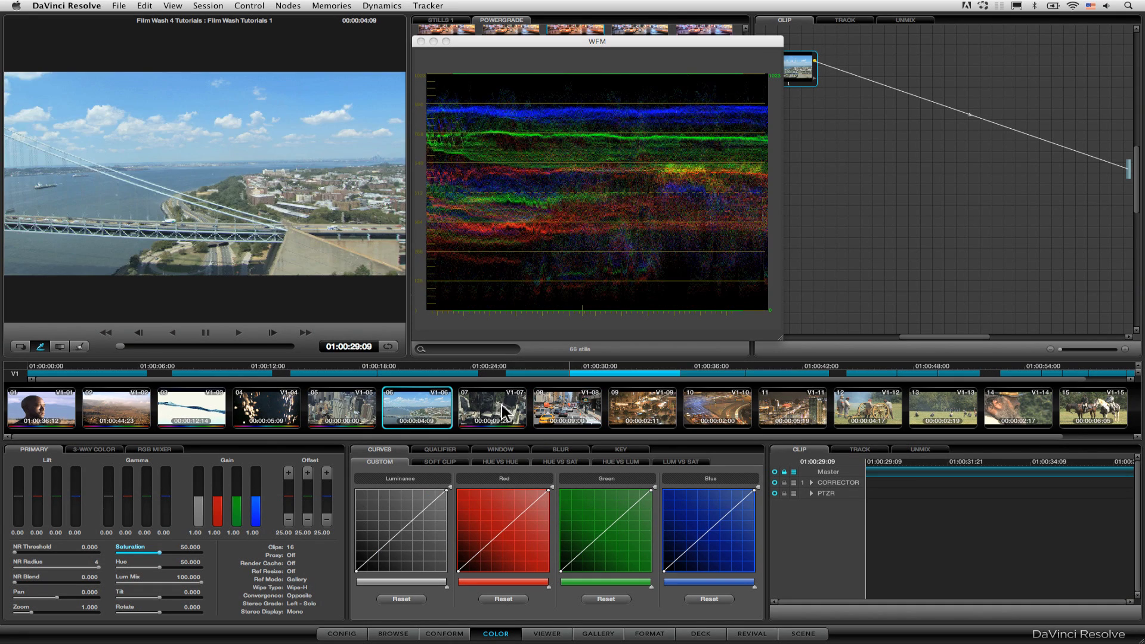
{"action": "left_click", "coordinate": [492, 413]}
{"action": "left_click", "coordinate": [567, 409]}
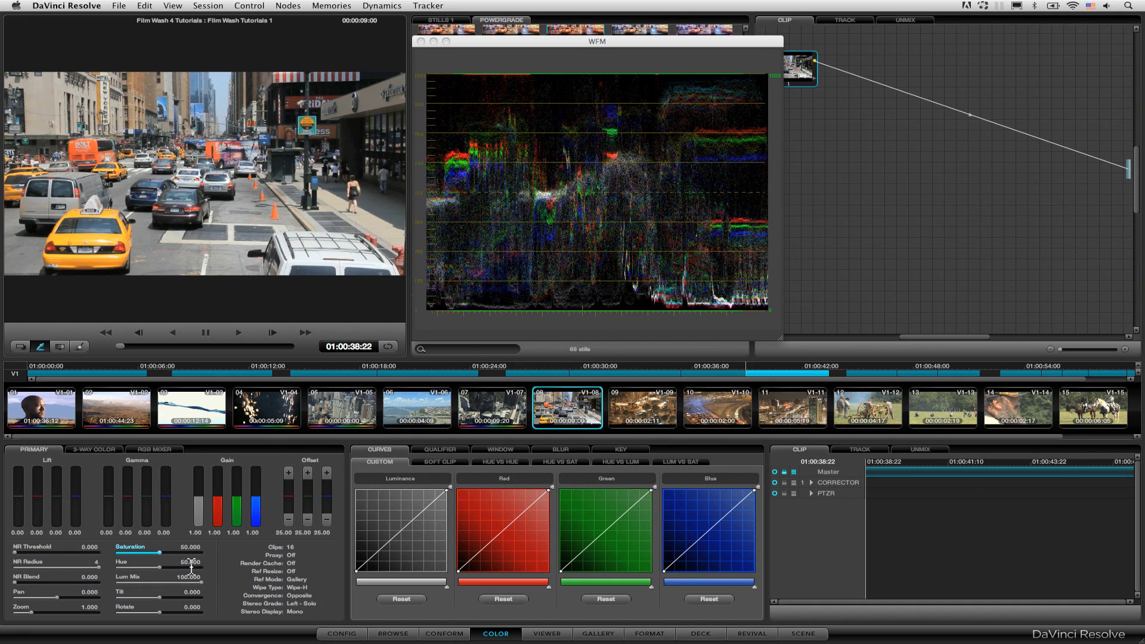
- Close the waveform monitor and open the vectorscope for clip 08
{"action": "left_click", "coordinate": [420, 41]}
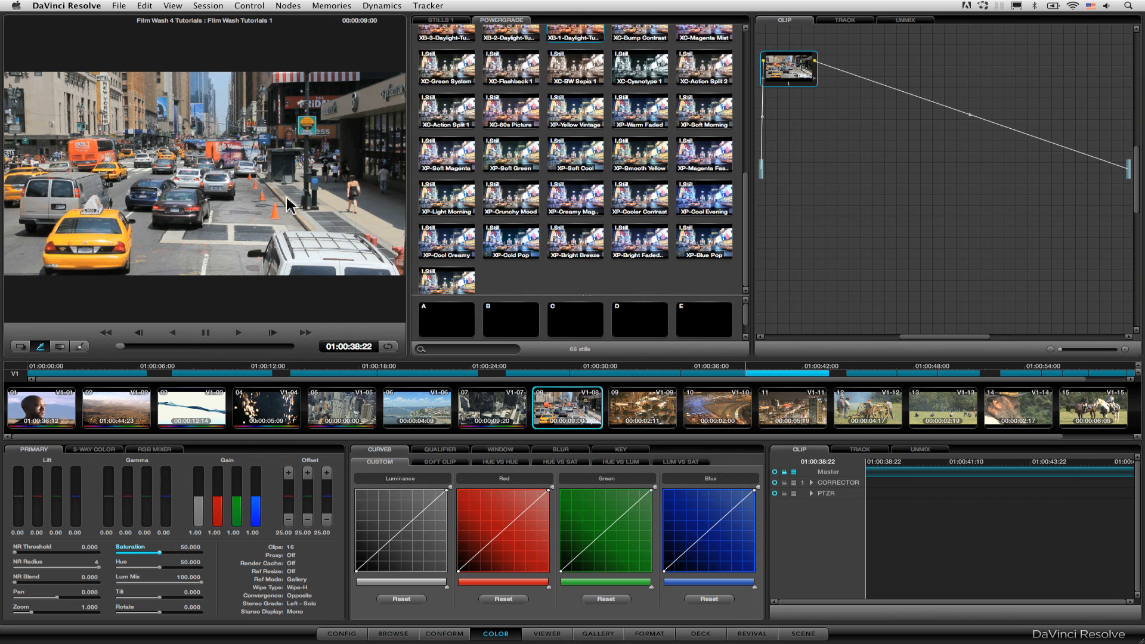
{"action": "right_click", "coordinate": [285, 197]}
{"action": "mouse_move", "coordinate": [368, 296]}
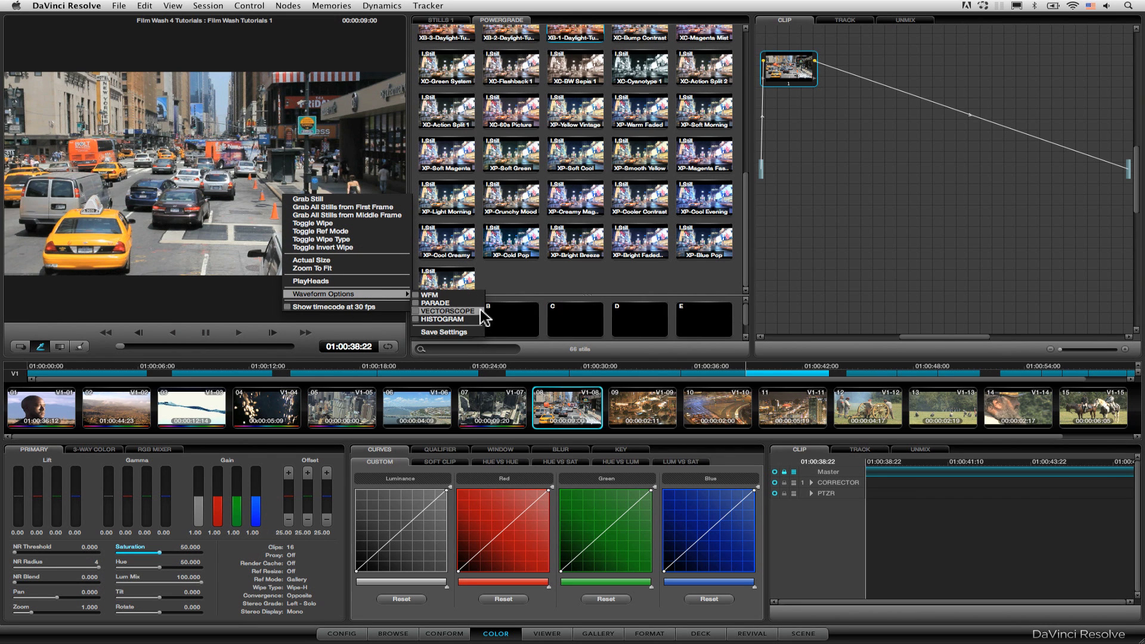
{"action": "left_click", "coordinate": [447, 310]}
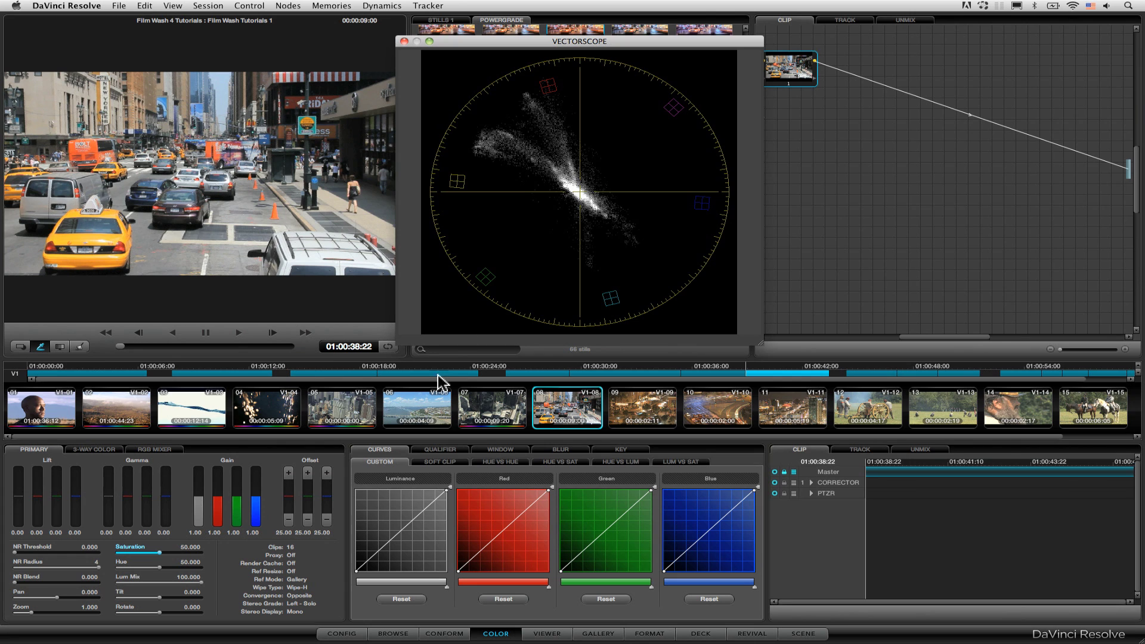
- Check clips 07, 06 and 05 on the vectorscope and lower clip 08's saturation to about 42.8 to match them
{"action": "left_click", "coordinate": [501, 410]}
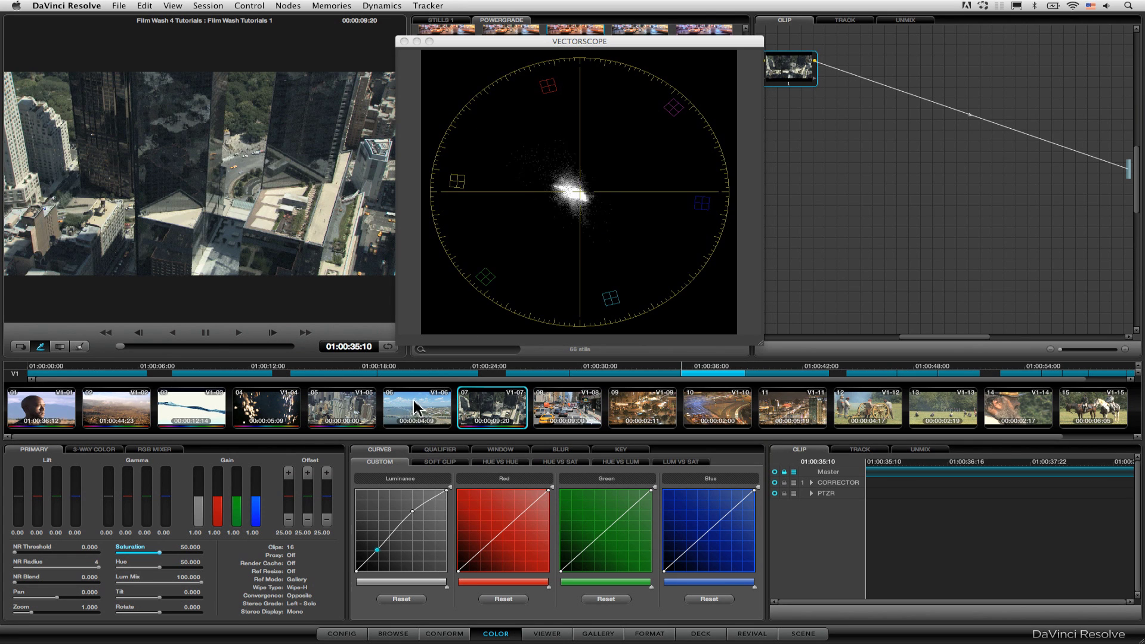
{"action": "left_click", "coordinate": [423, 407]}
{"action": "left_click", "coordinate": [340, 409]}
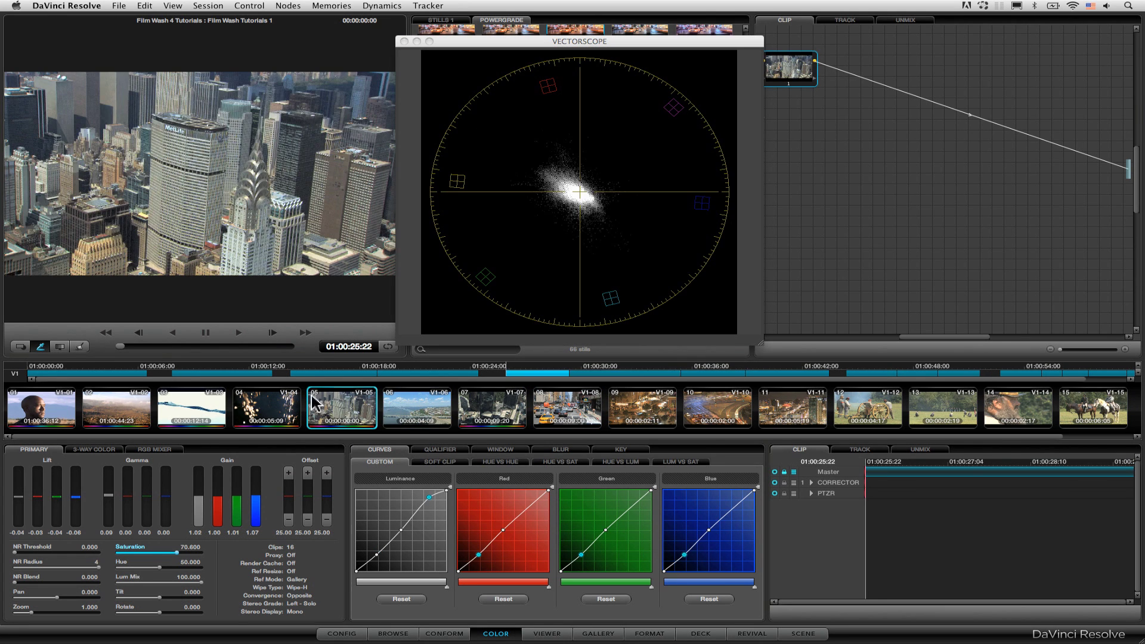
{"action": "left_click", "coordinate": [533, 406]}
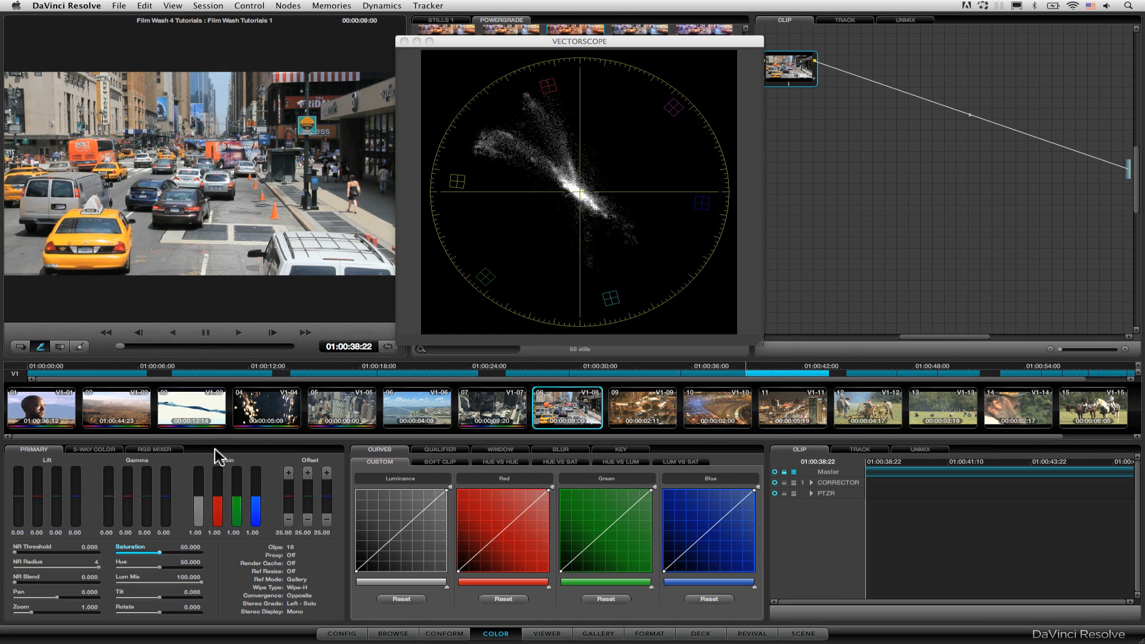
{"action": "left_click_drag", "start_coordinate": [159, 555], "coordinate": [131, 555]}
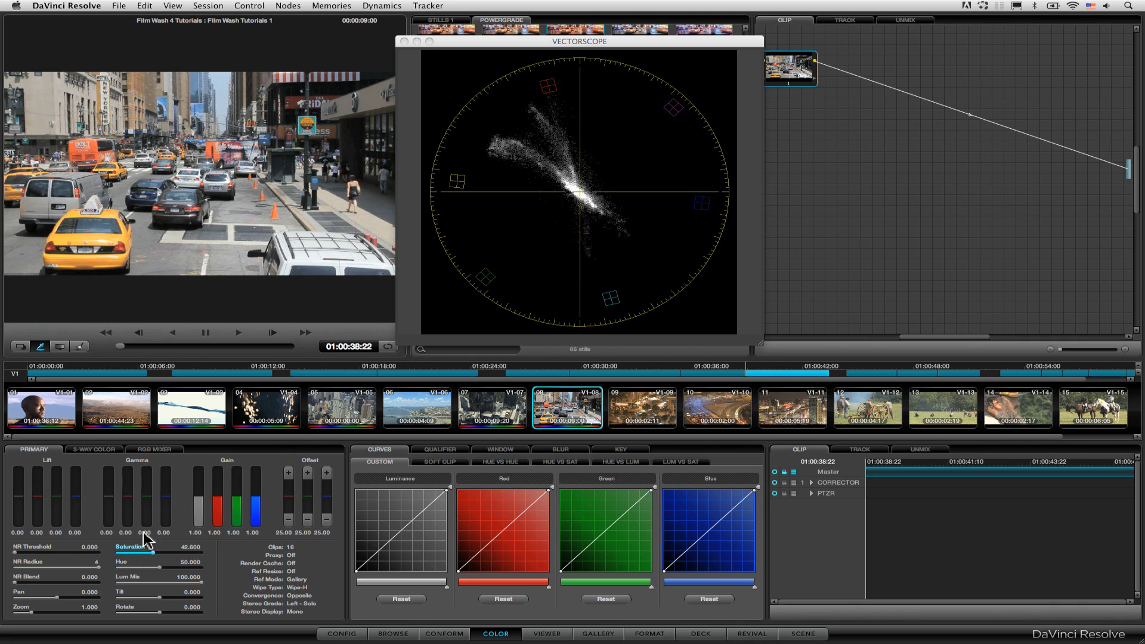
- Compare clips 06, 07 and 08 on the vectorscope and raise clip 07's saturation to about 59
{"action": "left_click", "coordinate": [412, 420]}
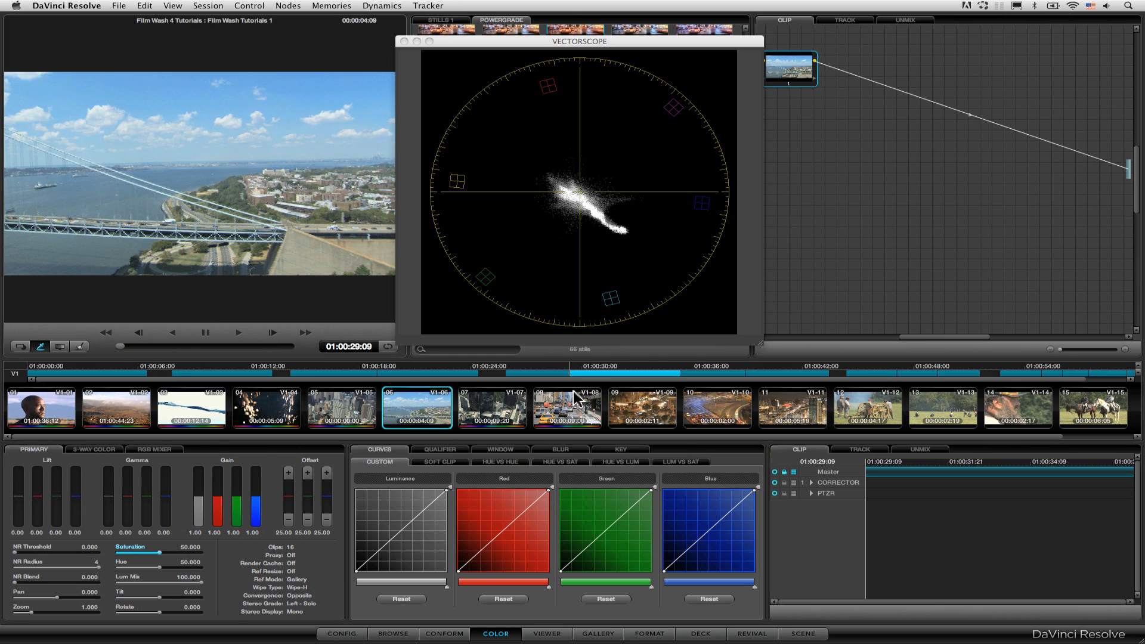
{"action": "left_click", "coordinate": [566, 422]}
{"action": "left_click", "coordinate": [492, 412]}
{"action": "left_click", "coordinate": [417, 411]}
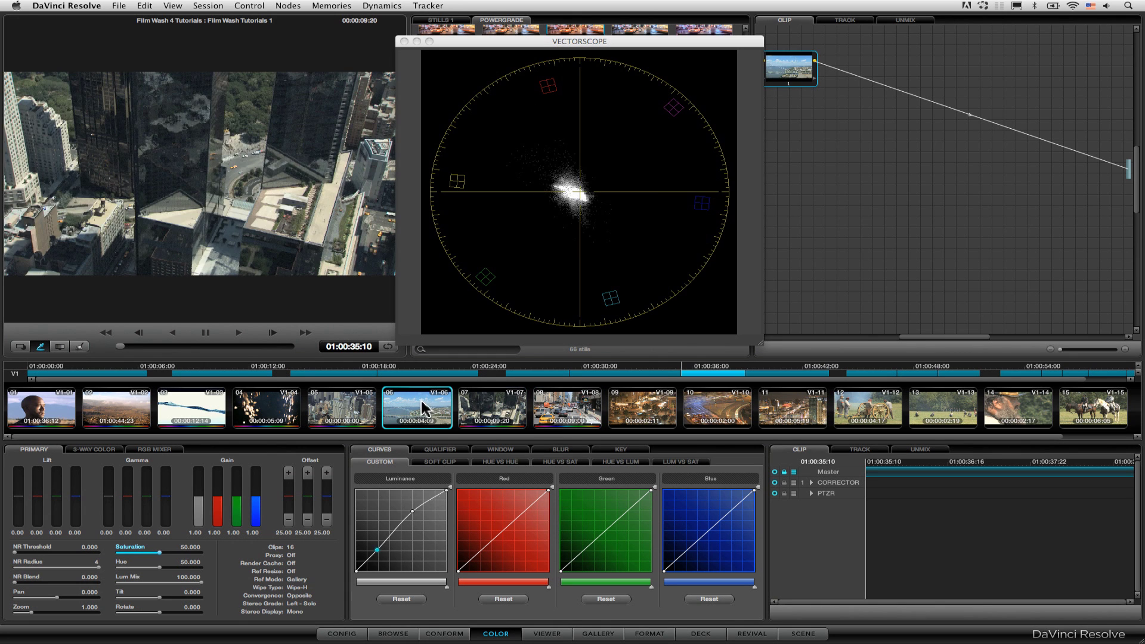
{"action": "left_click", "coordinate": [512, 416]}
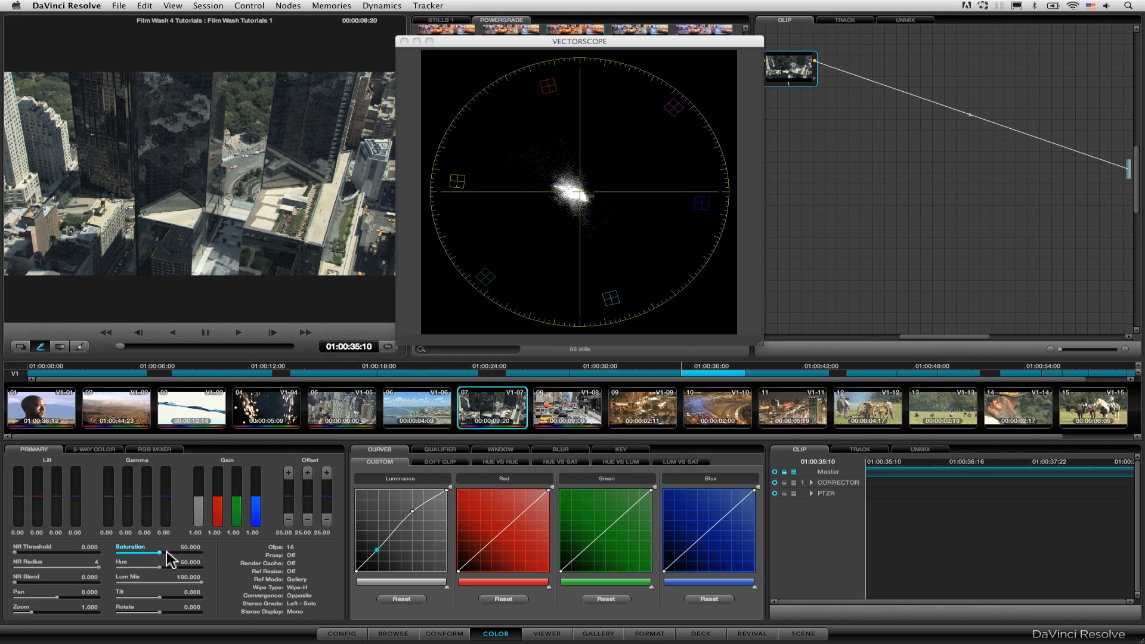
{"action": "left_click_drag", "start_coordinate": [170, 560], "coordinate": [180, 551]}
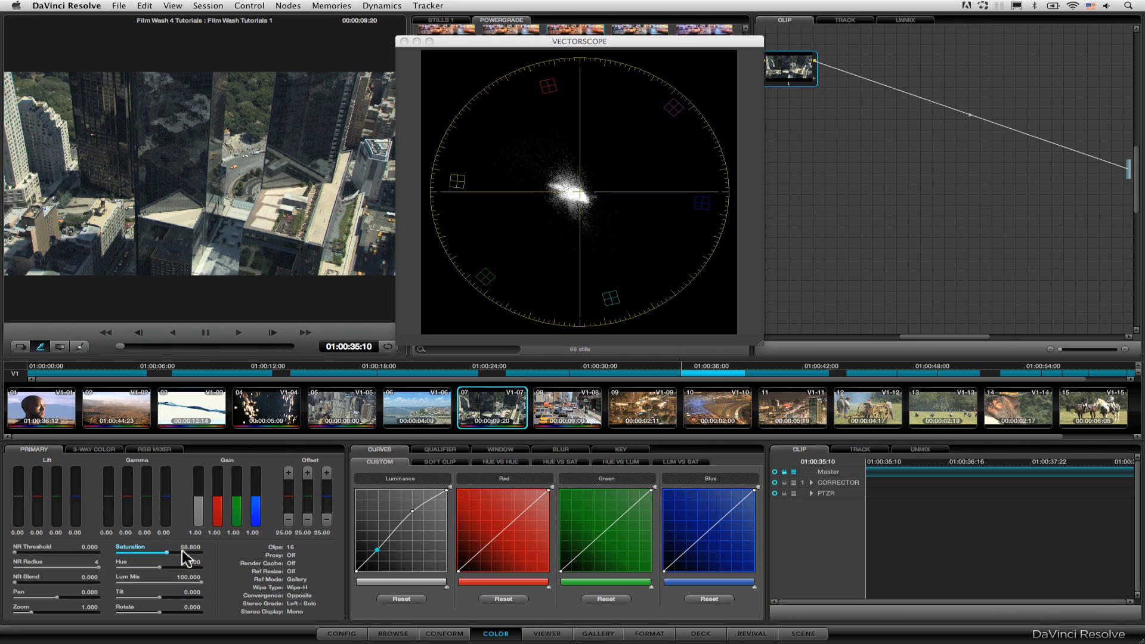
- Recheck the saturation match of the New York clips on the vectorscope, ending on clip 08, and close the vectorscope
{"action": "left_click", "coordinate": [567, 405]}
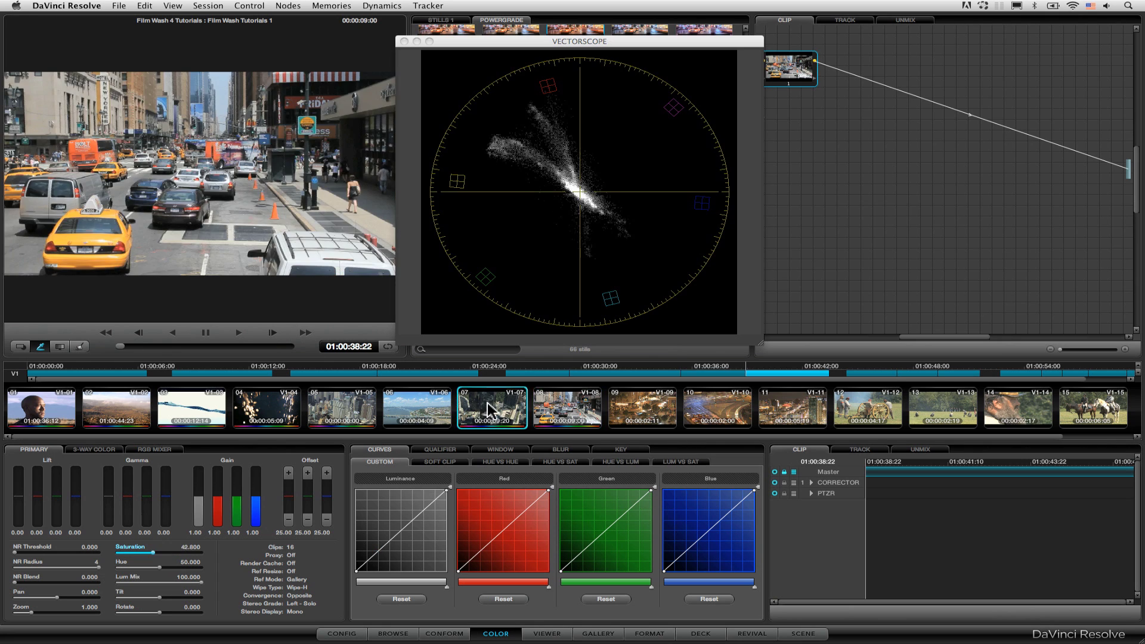
{"action": "left_click", "coordinate": [425, 403]}
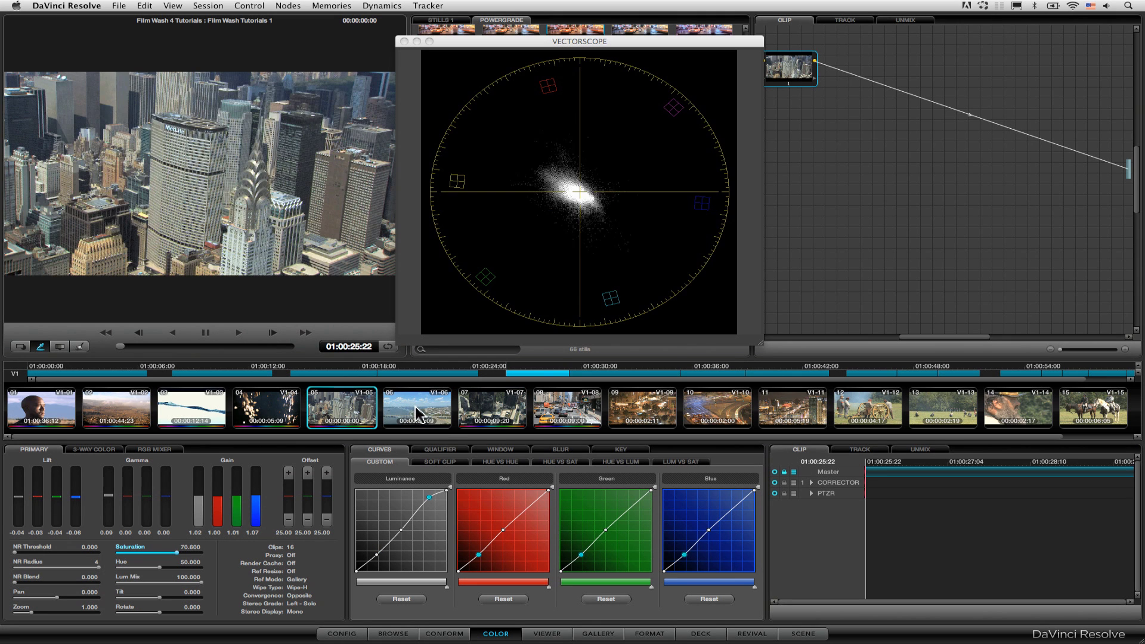
{"action": "left_click", "coordinate": [504, 412]}
{"action": "left_click", "coordinate": [603, 408]}
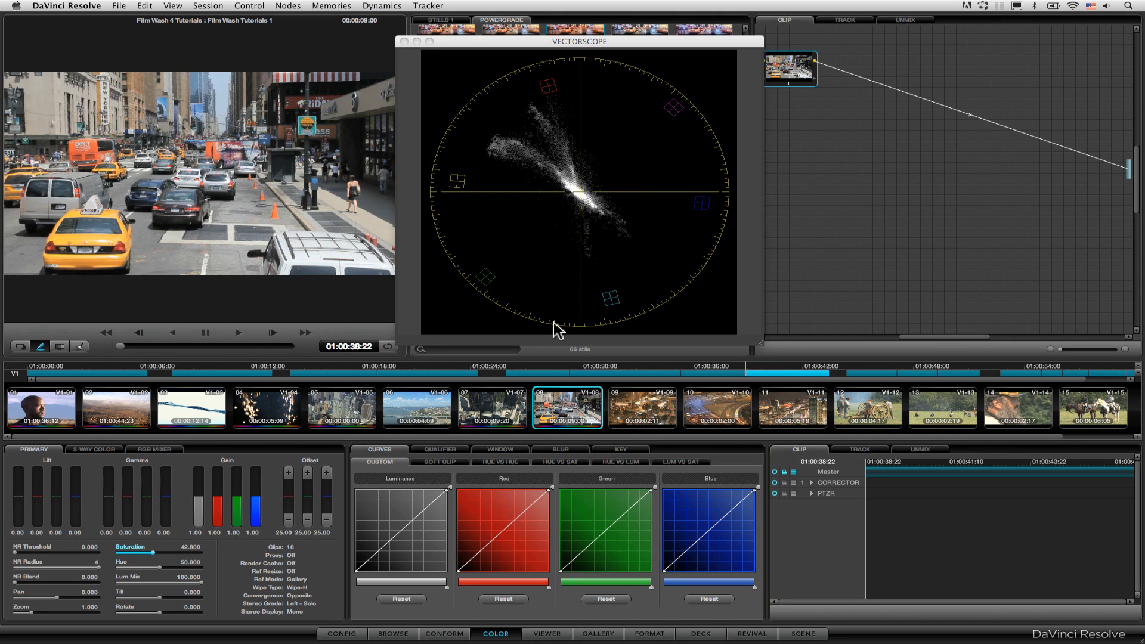
{"action": "left_click", "coordinate": [404, 41]}
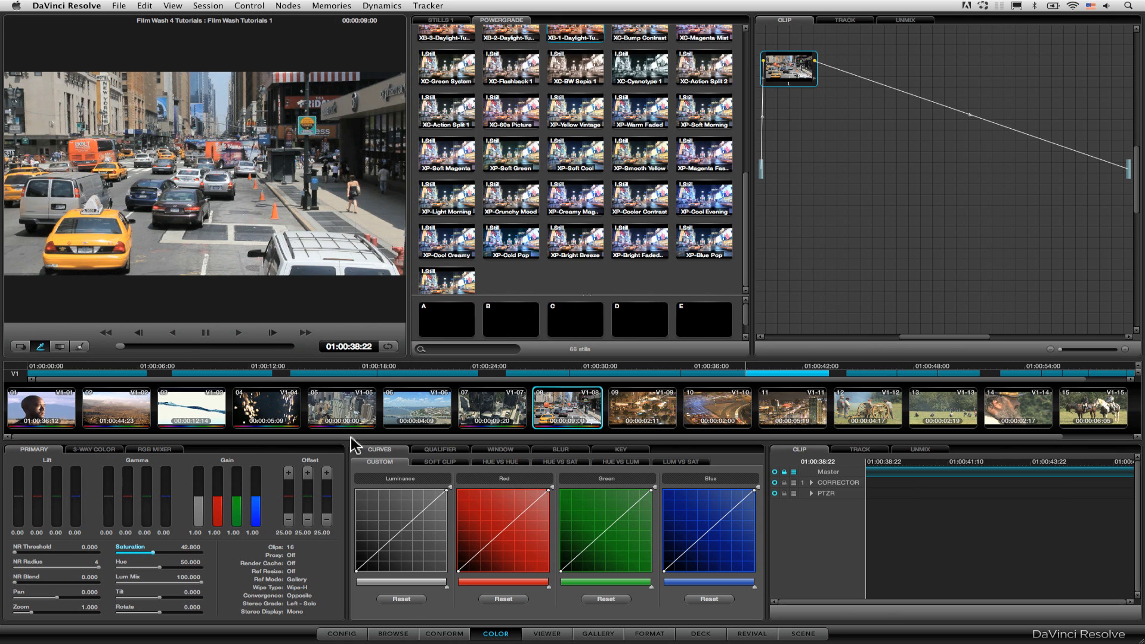
- Examine clips 05 to 08 in the viewer to judge how well their balance and saturation match
{"action": "left_click", "coordinate": [365, 425]}
{"action": "left_click", "coordinate": [545, 405]}
{"action": "left_click", "coordinate": [489, 409]}
{"action": "left_click", "coordinate": [411, 407]}
{"action": "left_click", "coordinate": [368, 408]}
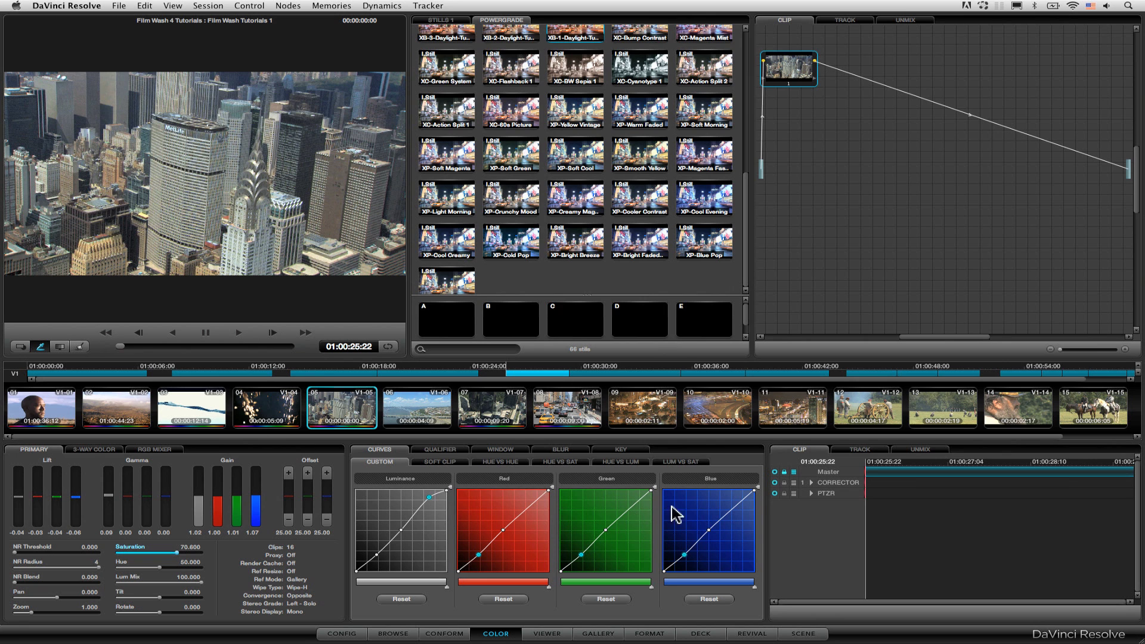
{"action": "left_click", "coordinate": [418, 412]}
{"action": "left_click", "coordinate": [501, 412]}
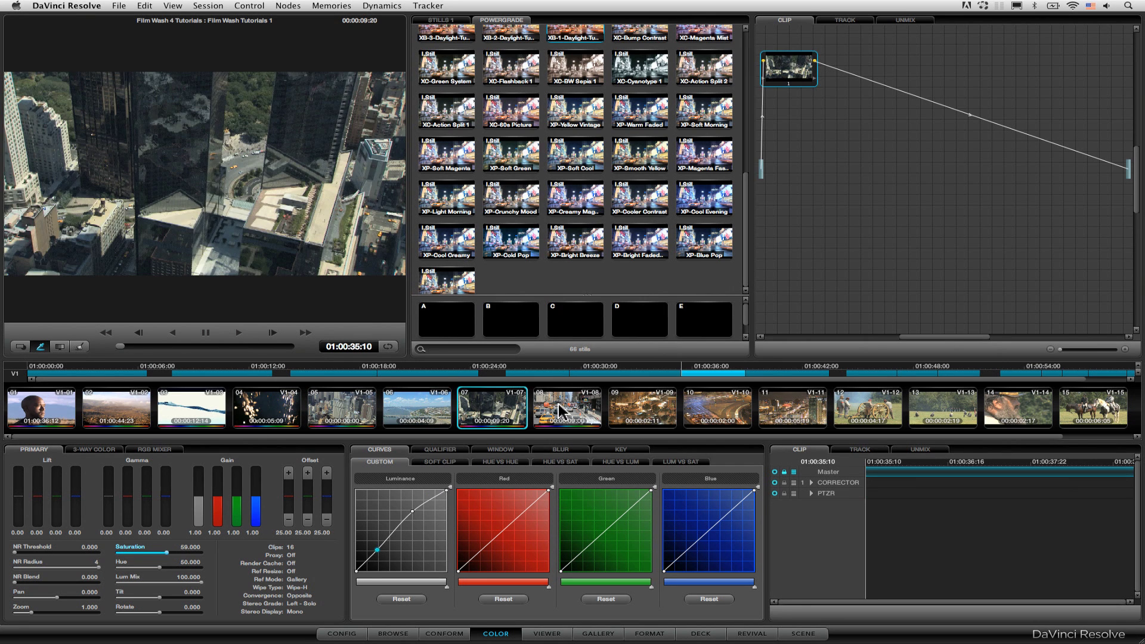
{"action": "left_click", "coordinate": [562, 413]}
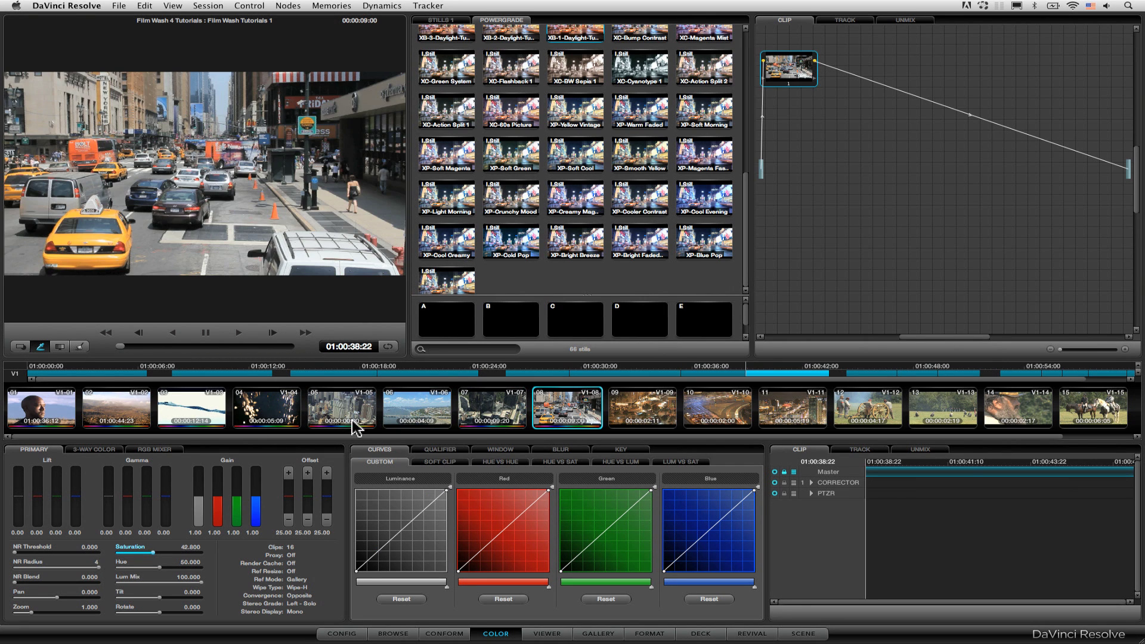
- Append the node graph of the XC-60s Picture PowerGrade to clip 05 and scrub the clip to preview the look
{"action": "left_click", "coordinate": [345, 408]}
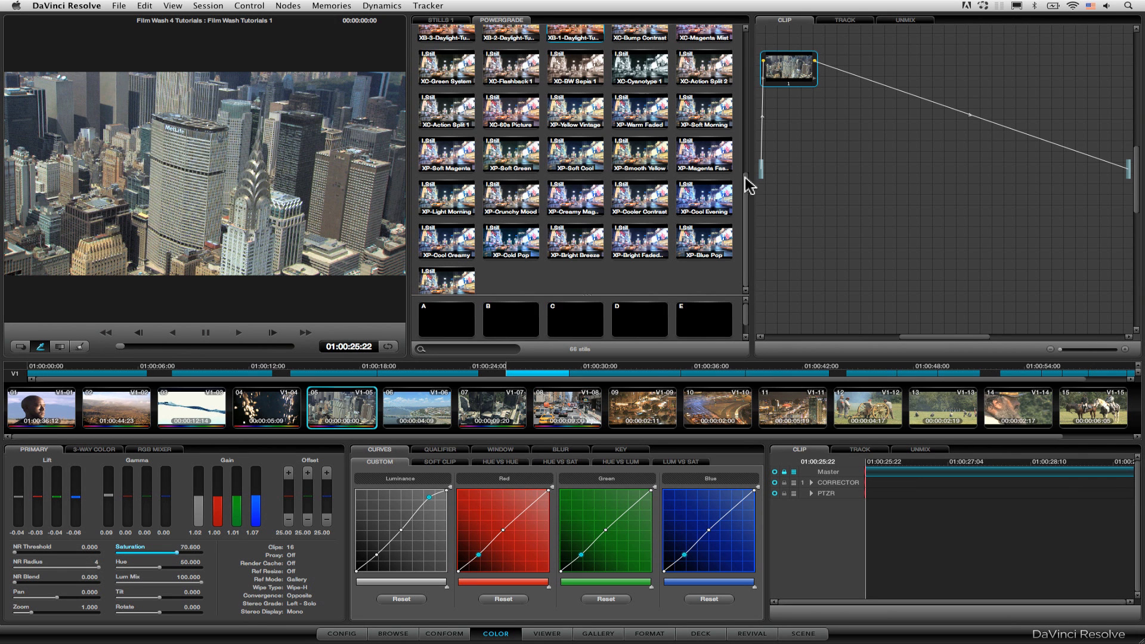
{"action": "scroll", "coordinate": [750, 185], "scroll_direction": "up", "scroll_amount": 5}
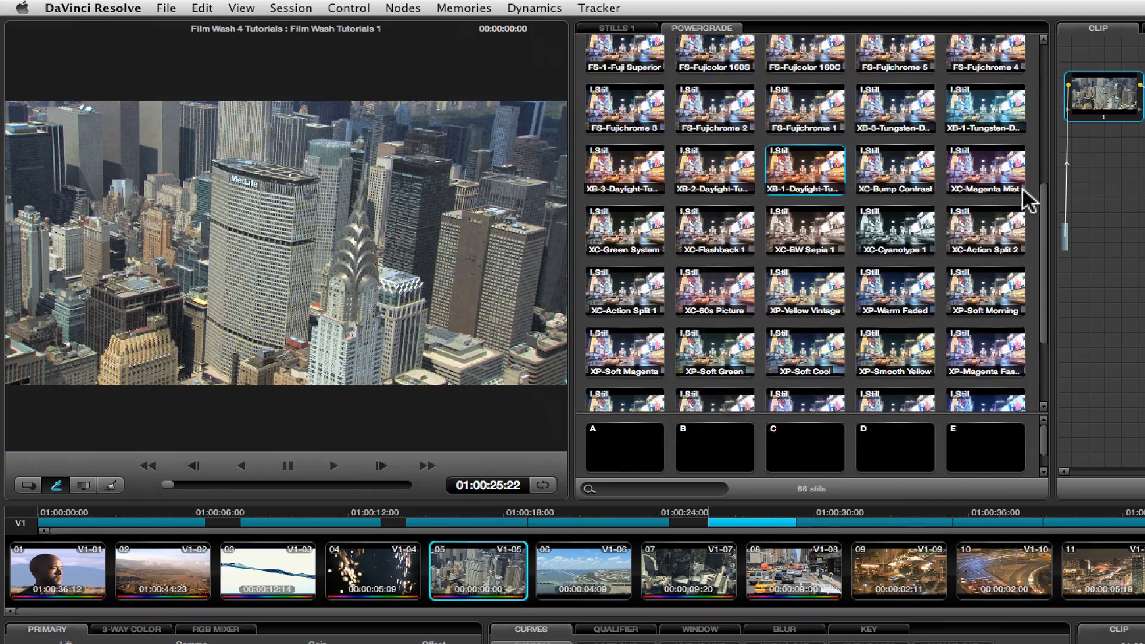
{"action": "scroll", "coordinate": [1027, 200], "scroll_direction": "up", "scroll_amount": 3}
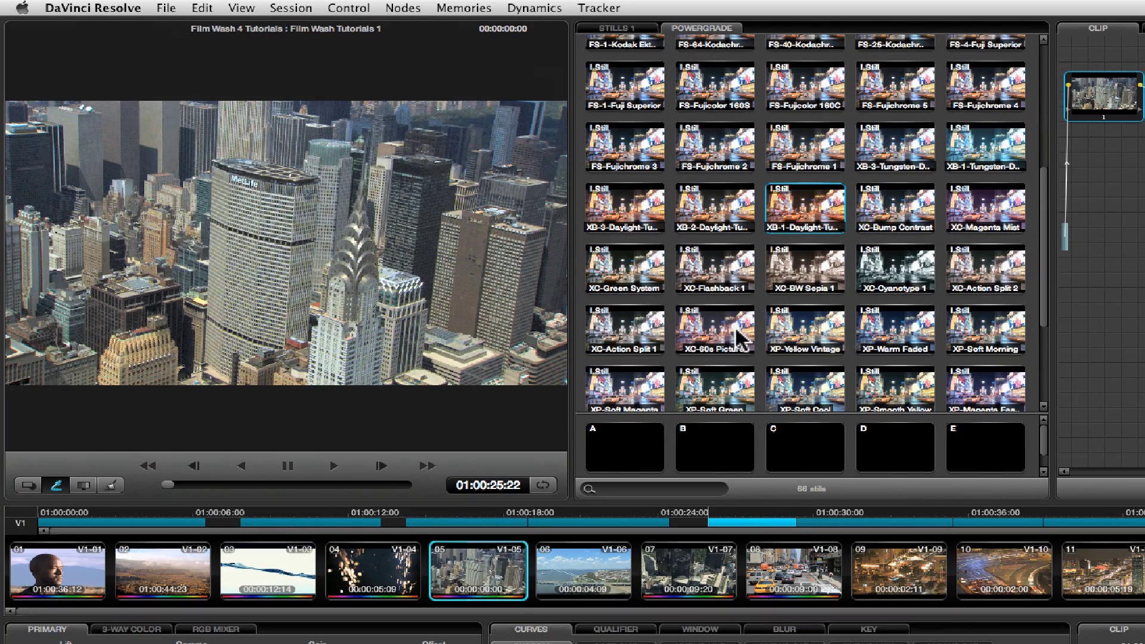
{"action": "right_click", "coordinate": [714, 331]}
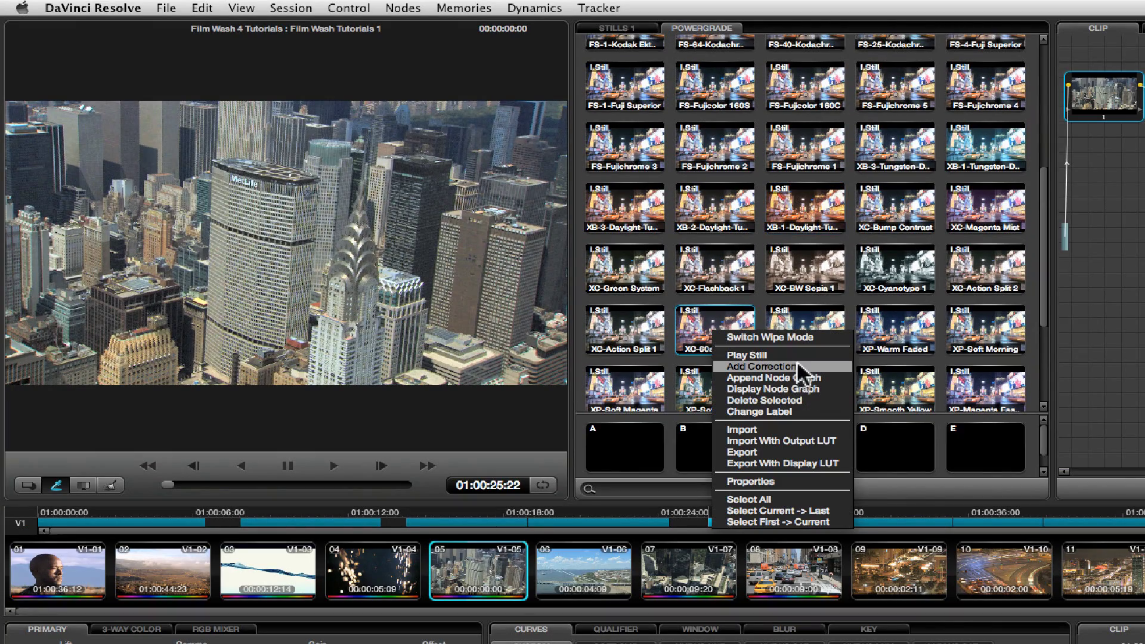
{"action": "left_click", "coordinate": [811, 368]}
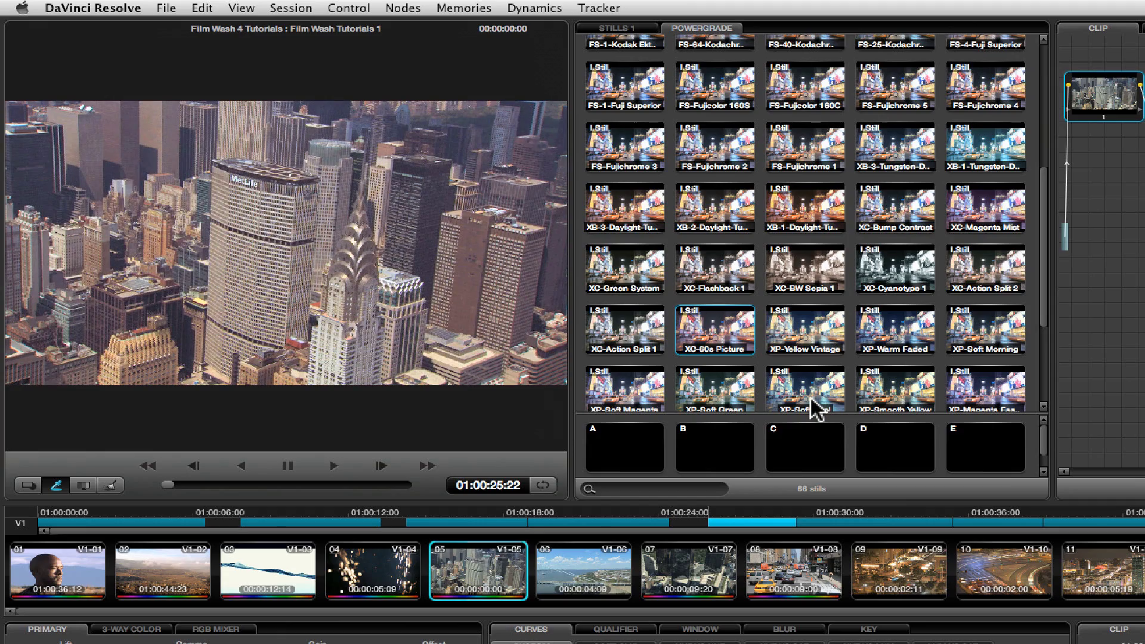
{"action": "left_click_drag", "start_coordinate": [177, 487], "coordinate": [260, 477]}
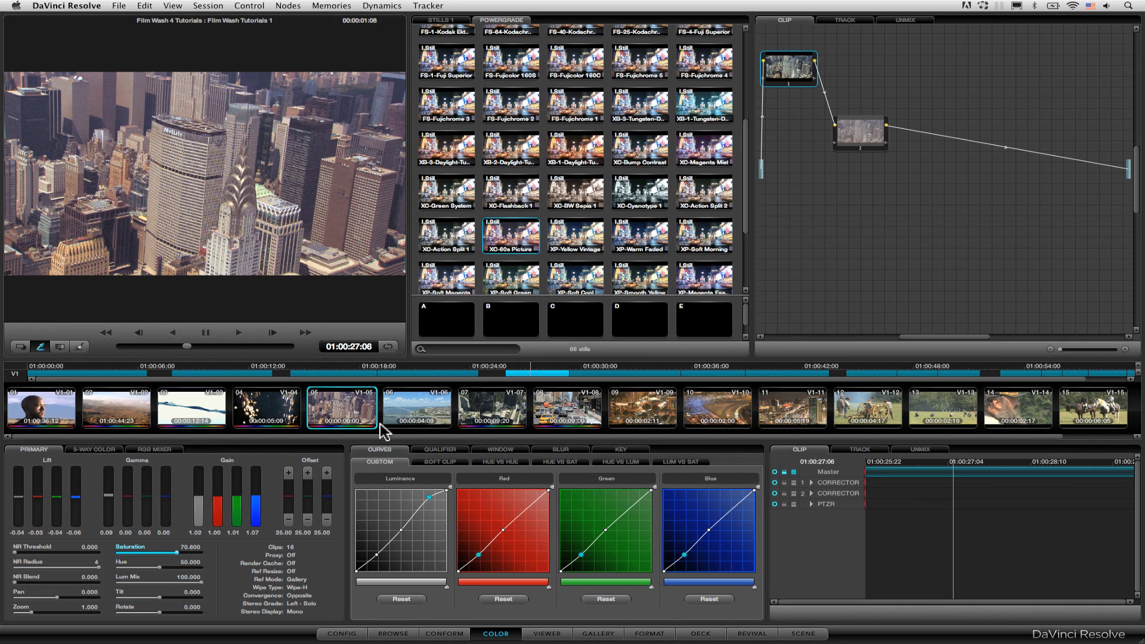
- Add the correction of the XC-60s Picture PowerGrade to clip 06
{"action": "left_click", "coordinate": [415, 410]}
{"action": "right_click", "coordinate": [511, 245]}
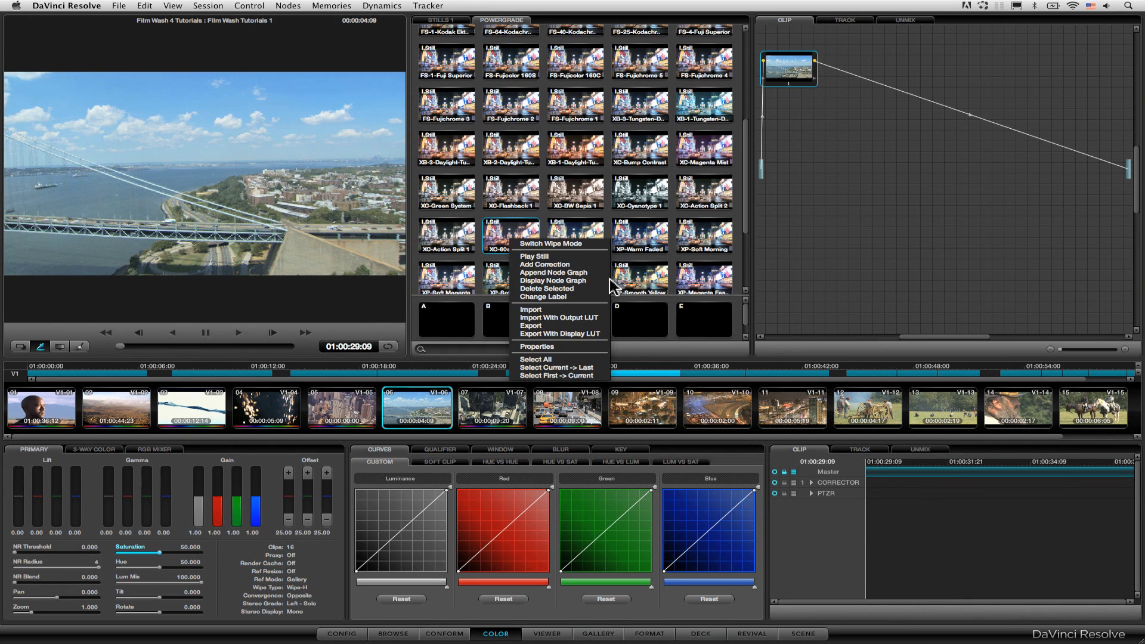
{"action": "left_click", "coordinate": [603, 264]}
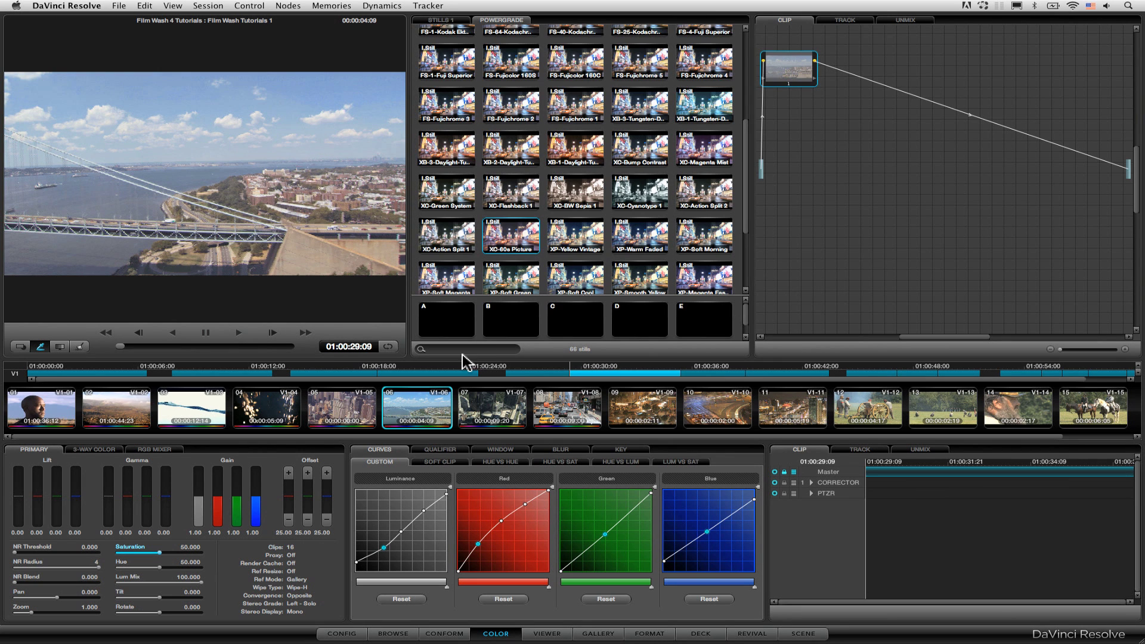
- Append the XC-60s Picture PowerGrade's node graph to clips 07 and 08
{"action": "left_click", "coordinate": [490, 403]}
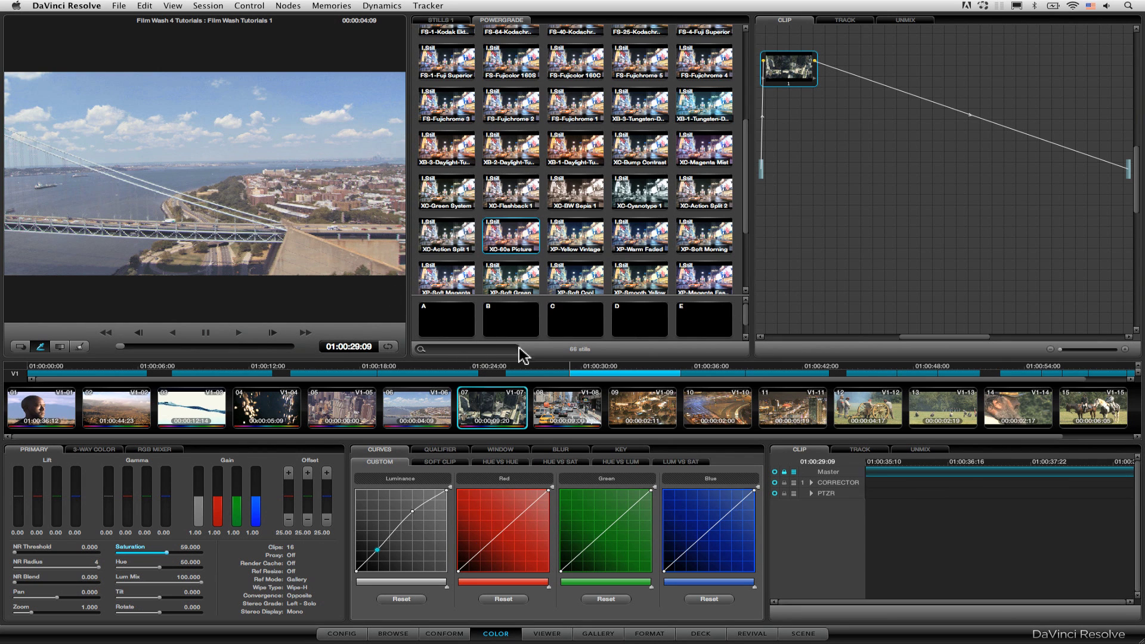
{"action": "right_click", "coordinate": [529, 243]}
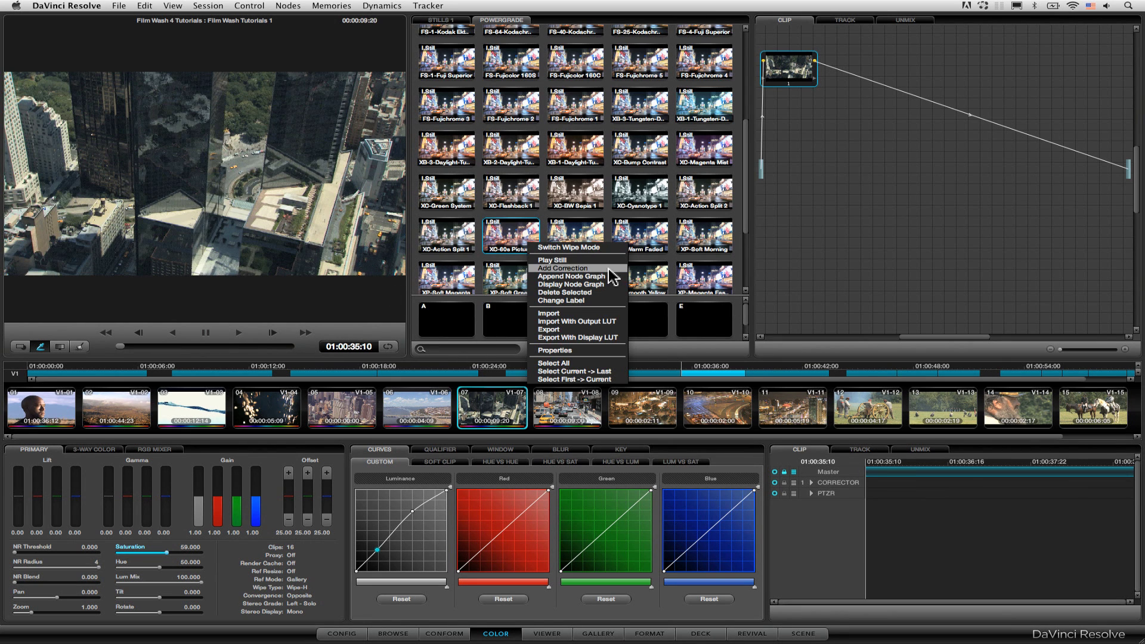
{"action": "left_click", "coordinate": [616, 277]}
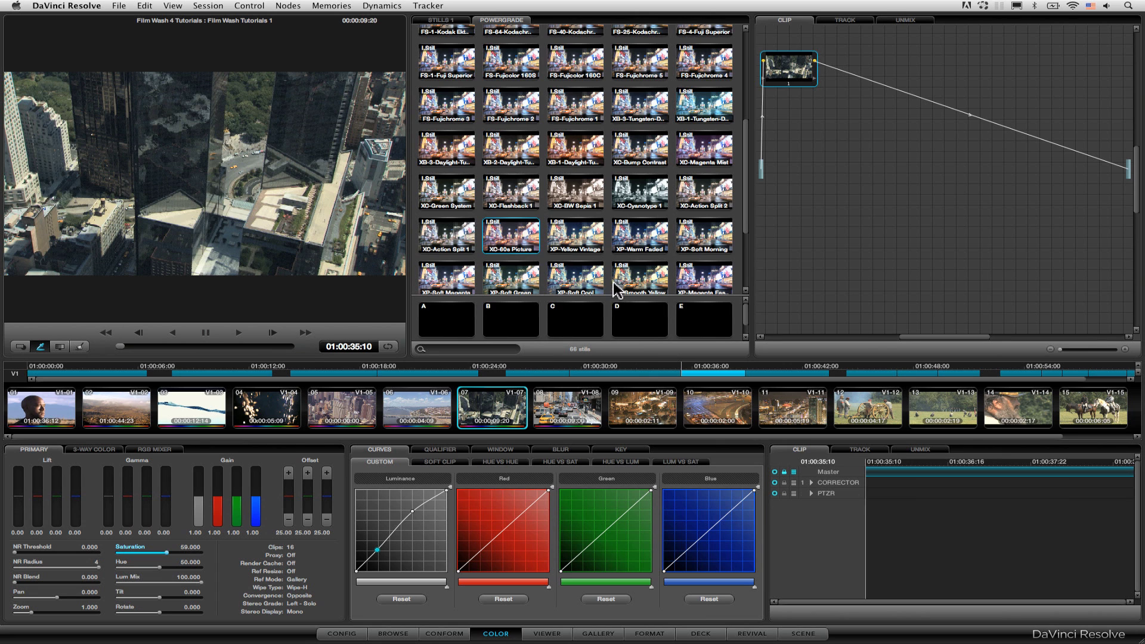
{"action": "left_click", "coordinate": [570, 405]}
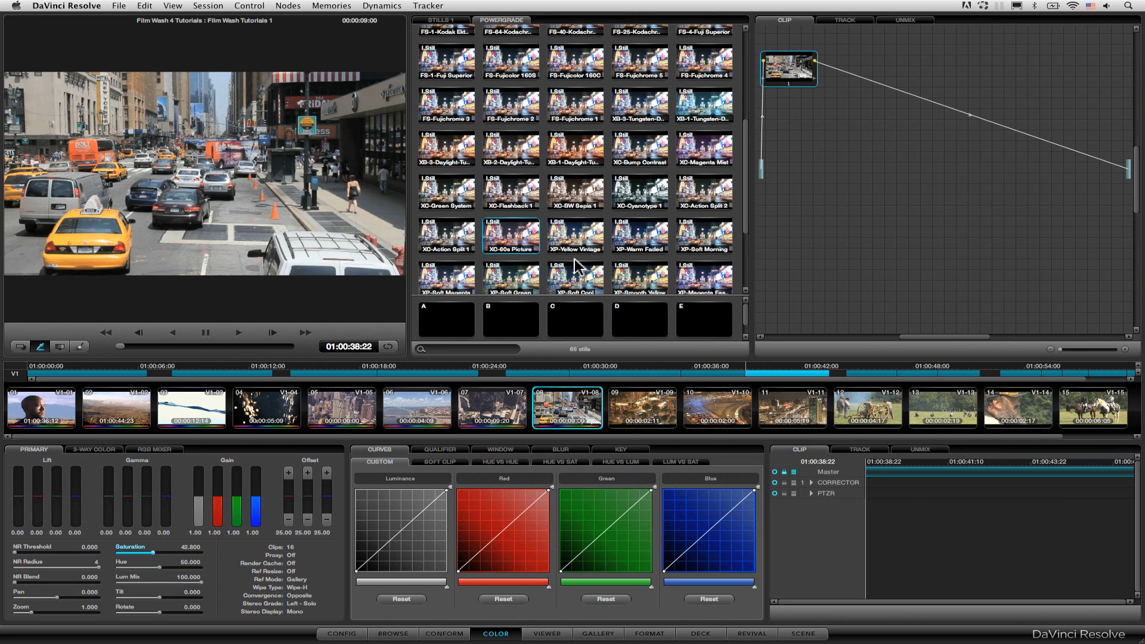
{"action": "right_click", "coordinate": [533, 241]}
{"action": "left_click", "coordinate": [620, 275]}
- Review the XC-60s Picture look across clips 05, 06, 07 and 08 to judge the consistency of the grade
{"action": "left_click", "coordinate": [468, 418]}
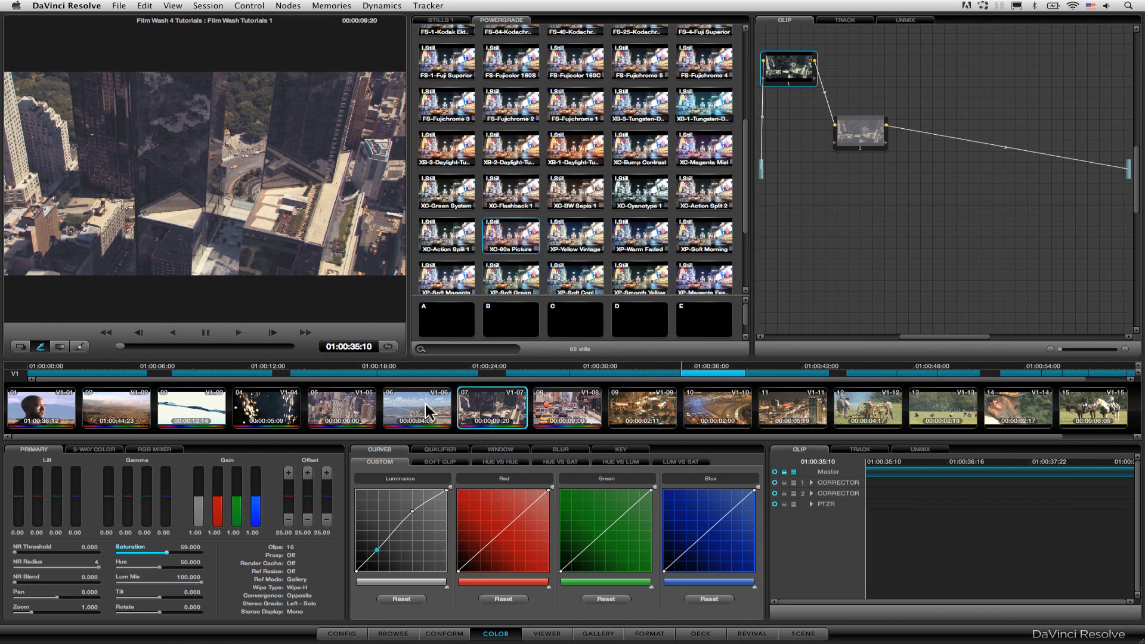
{"action": "left_click", "coordinate": [426, 415]}
{"action": "left_click", "coordinate": [372, 417]}
{"action": "left_click", "coordinate": [430, 415]}
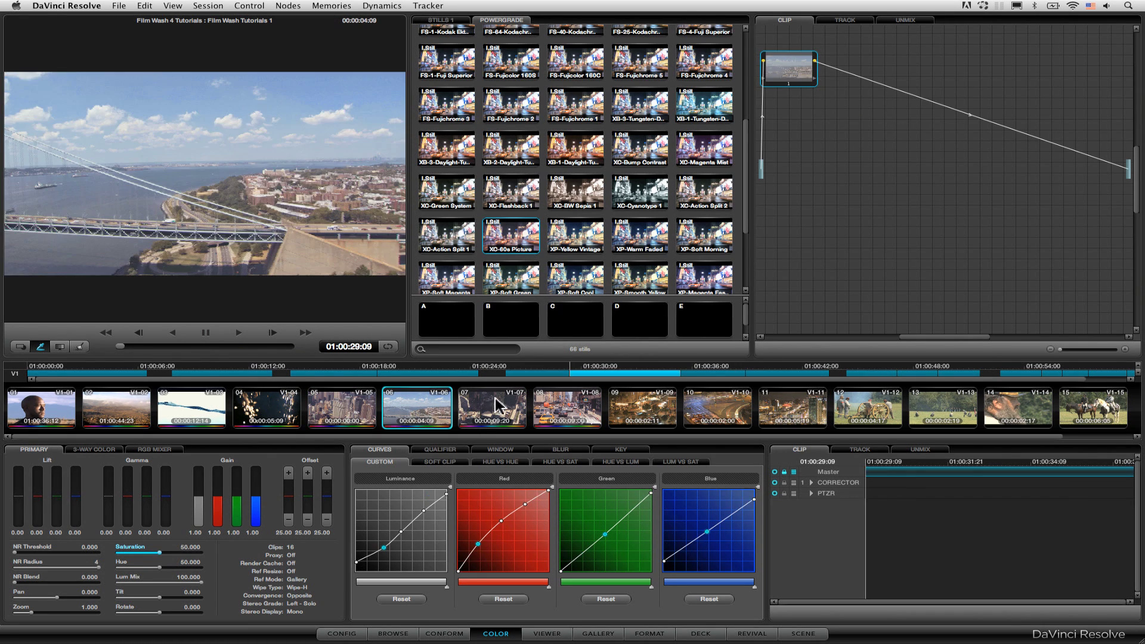
{"action": "left_click", "coordinate": [511, 409]}
{"action": "left_click", "coordinate": [557, 409]}
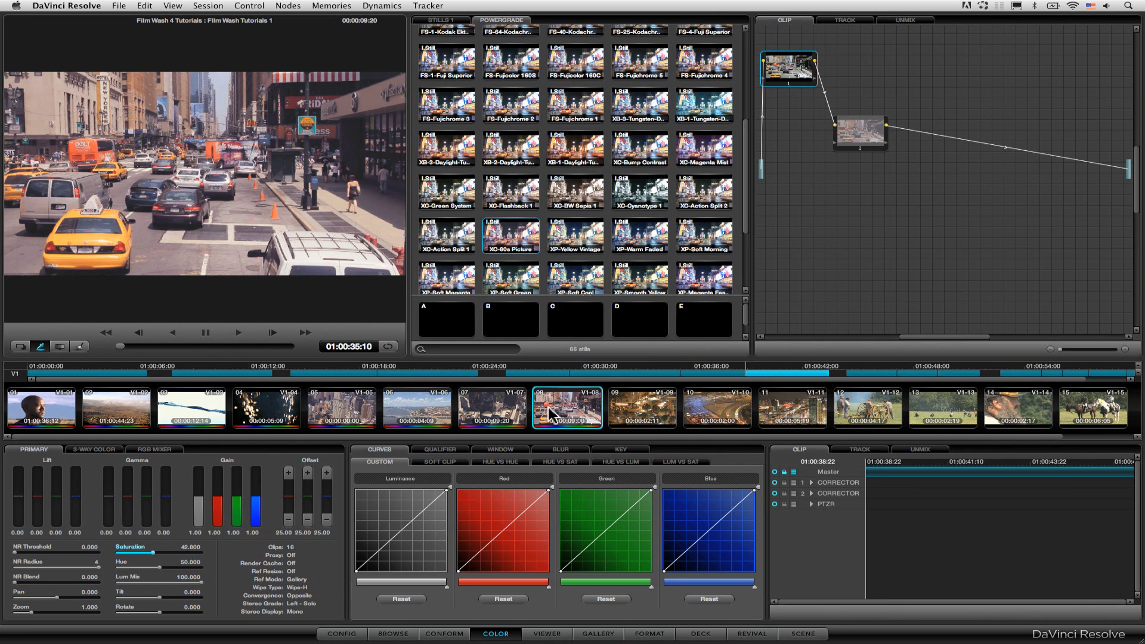
{"action": "left_click", "coordinate": [520, 408]}
- Raise the shadows and hold back the highlights on clip 08's luminance curve, and lower its saturation
{"action": "left_click", "coordinate": [558, 410]}
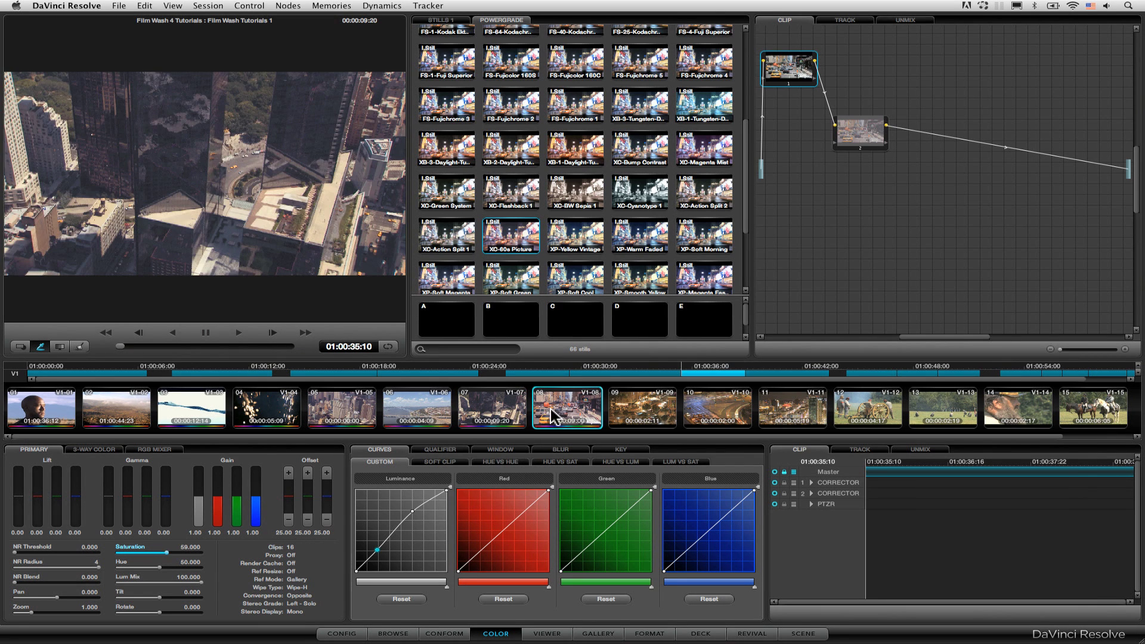
{"action": "left_click", "coordinate": [377, 545]}
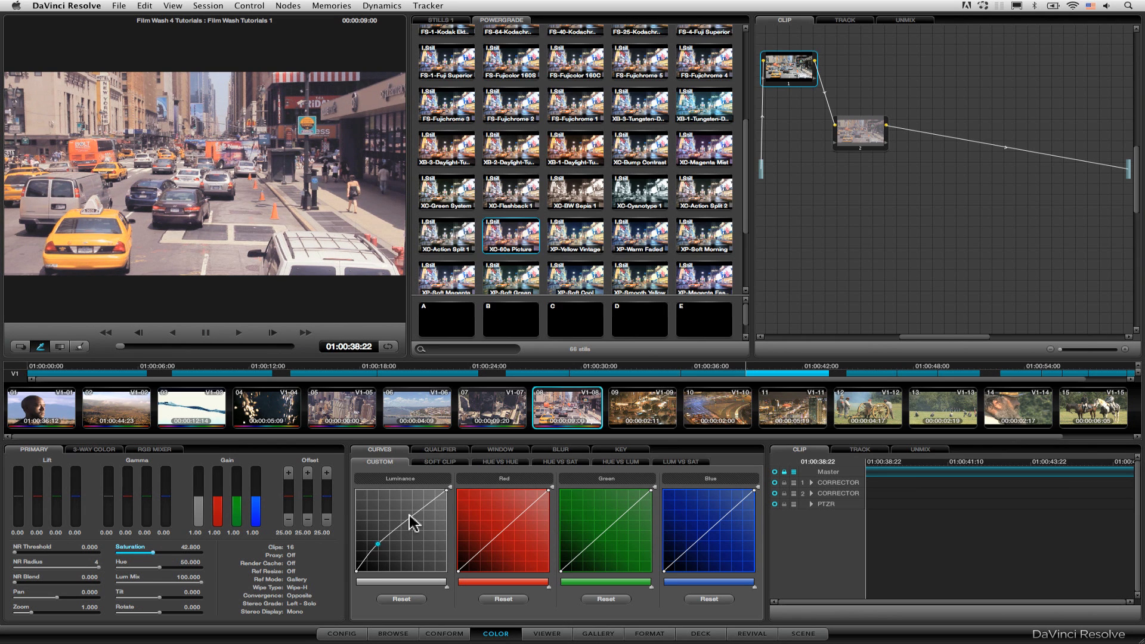
{"action": "left_click_drag", "start_coordinate": [425, 512], "coordinate": [424, 509]}
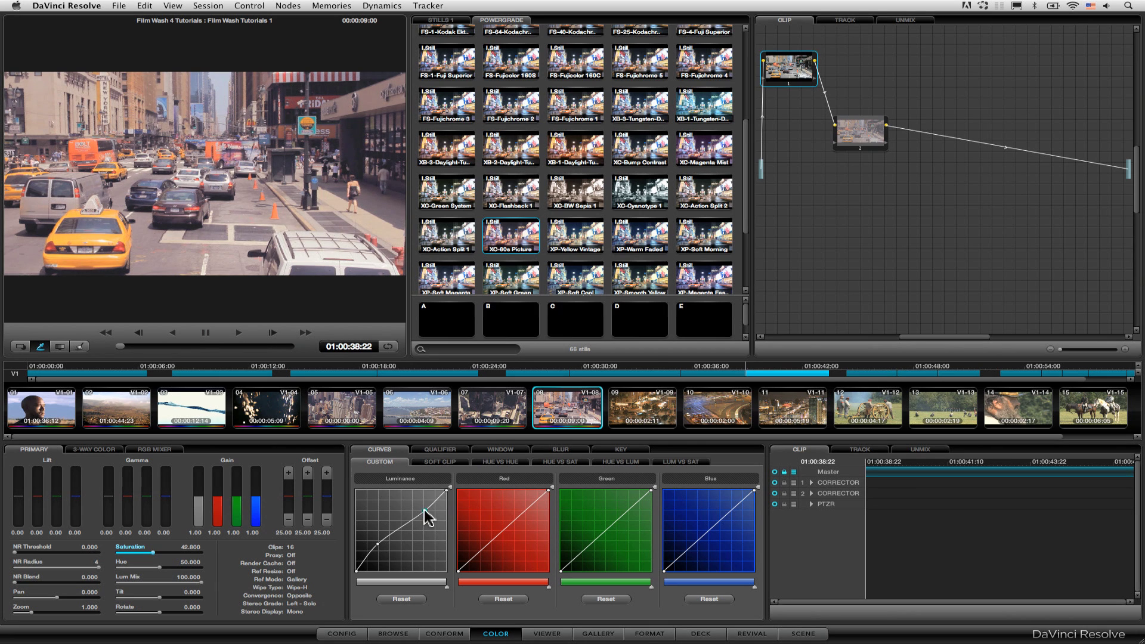
{"action": "left_click_drag", "start_coordinate": [150, 551], "coordinate": [133, 554]}
- Play and compare clips 05 to 08 to check how well the grades match
{"action": "left_click", "coordinate": [486, 411]}
{"action": "left_click", "coordinate": [417, 411]}
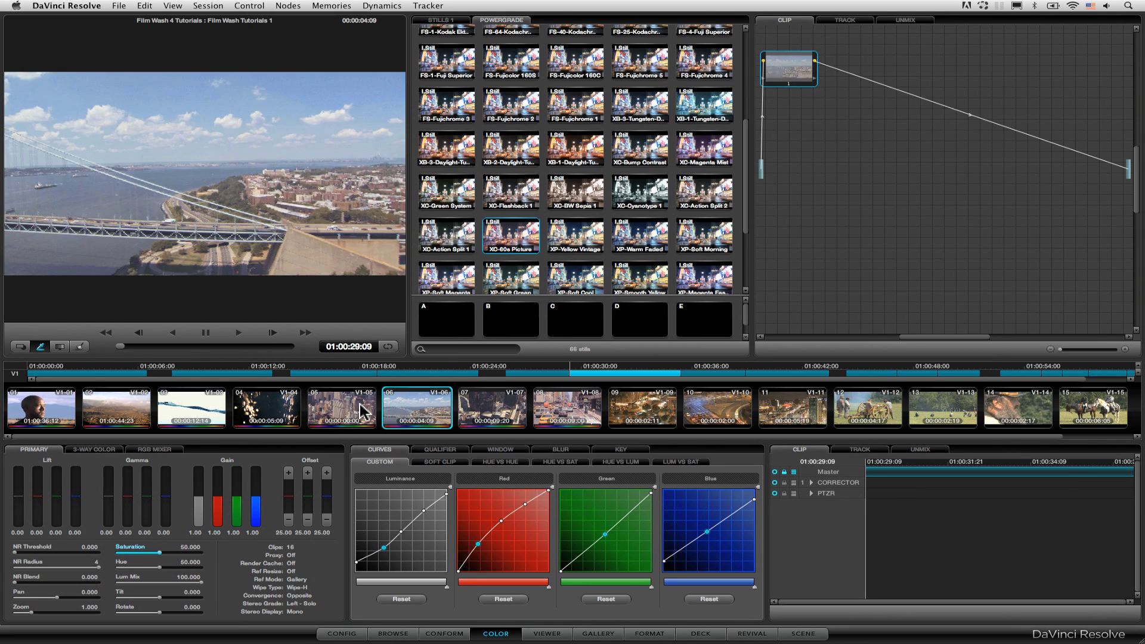
{"action": "left_click", "coordinate": [357, 411]}
{"action": "left_click", "coordinate": [239, 332]}
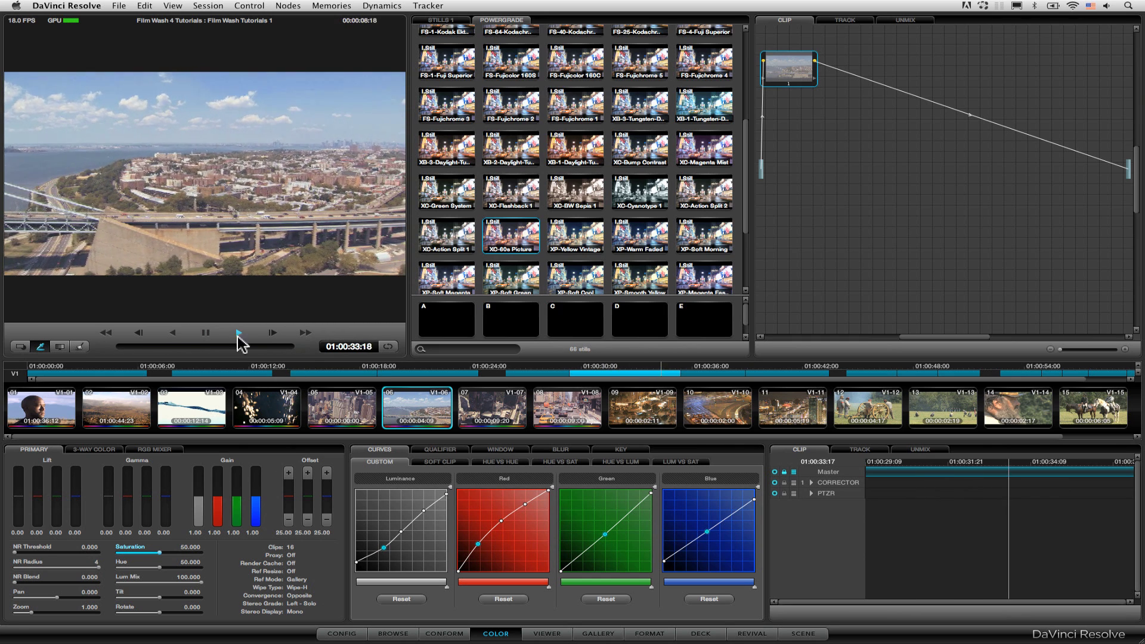
{"action": "left_click", "coordinate": [205, 334]}
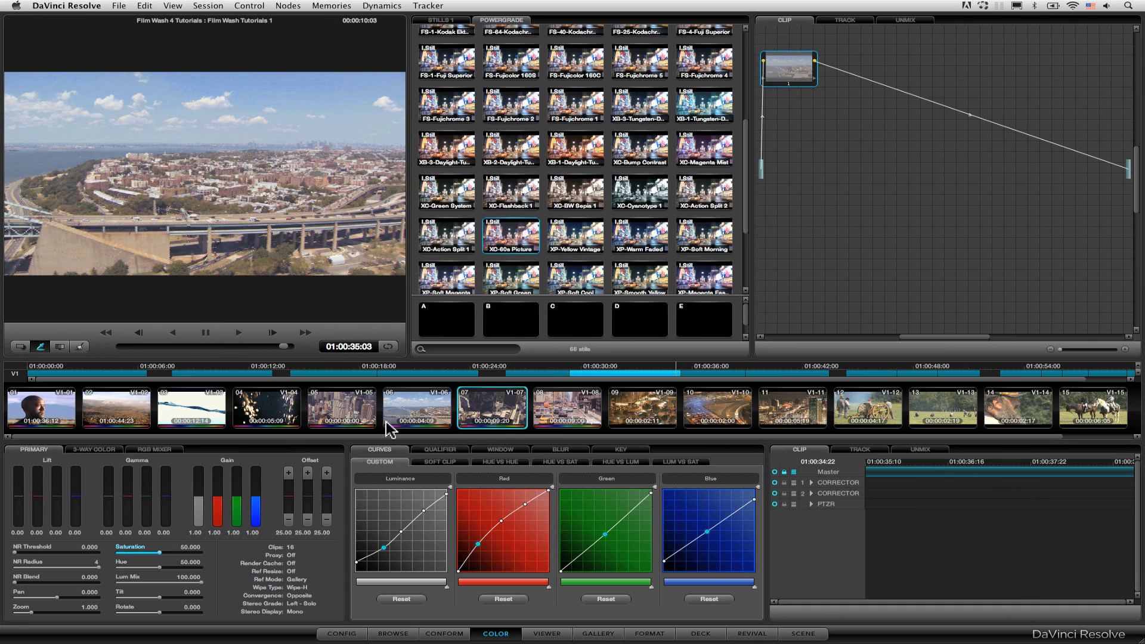
{"action": "left_click", "coordinate": [386, 422]}
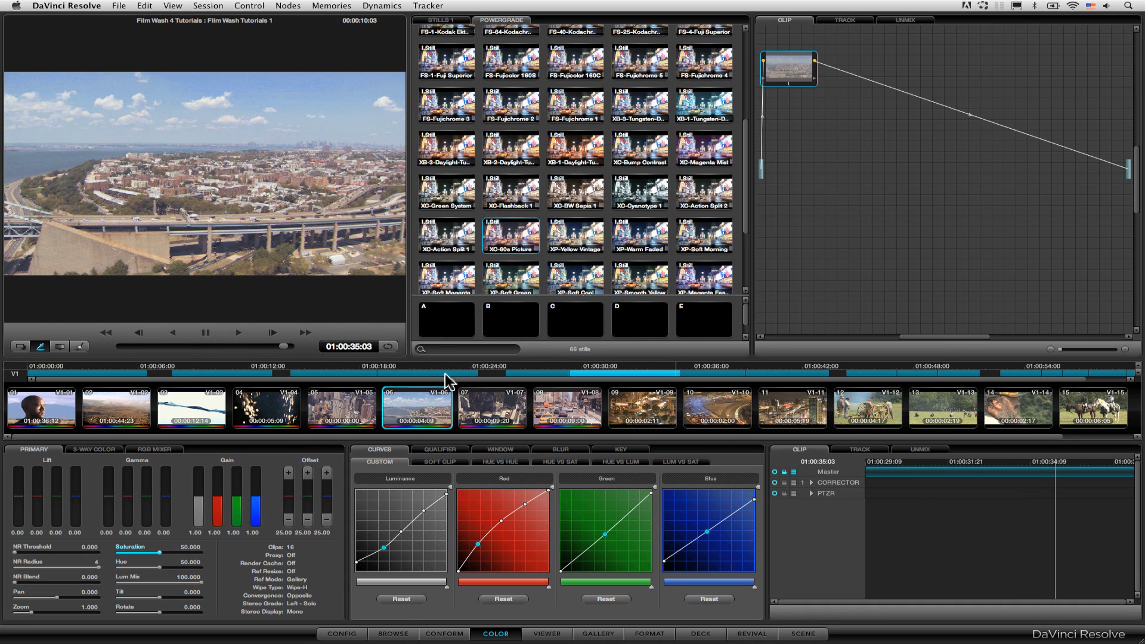
{"action": "left_click", "coordinate": [560, 416]}
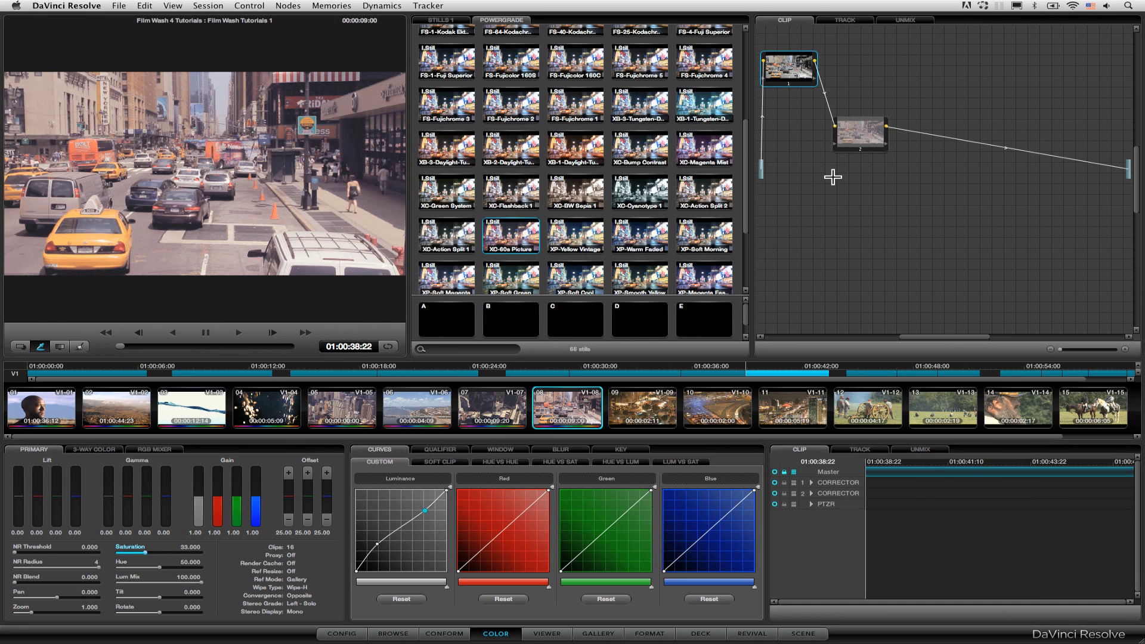
- Remove the XC-60s Picture look from clips 08, 07 and 05 and reset clip 06 to base memory
{"action": "left_click_drag", "start_coordinate": [865, 137], "coordinate": [863, 140]}
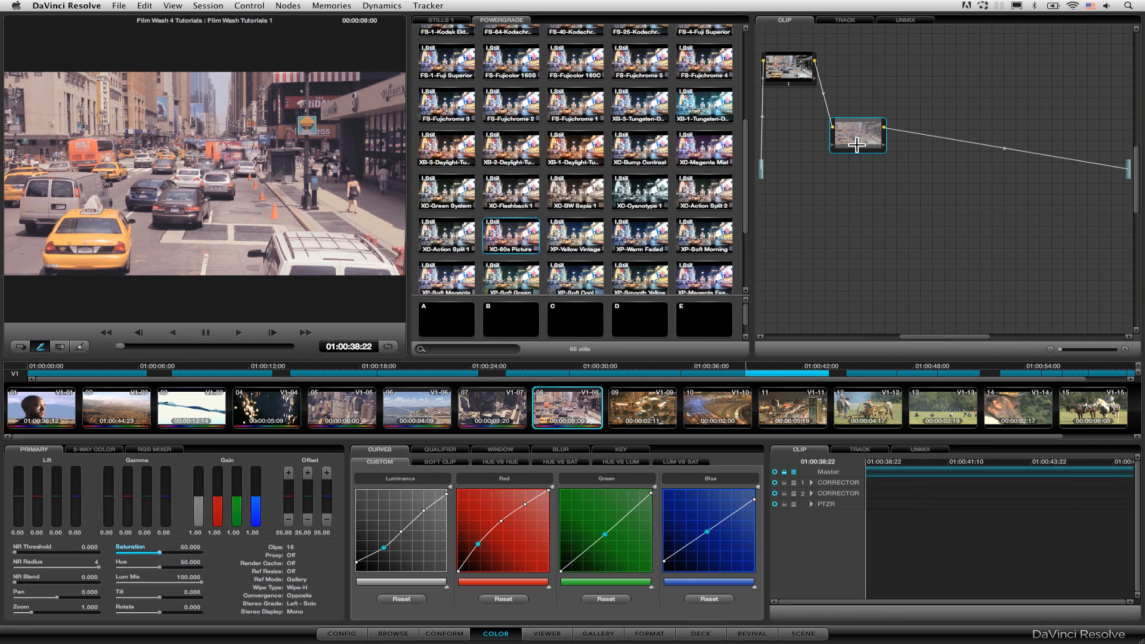
{"action": "left_click", "coordinate": [477, 408]}
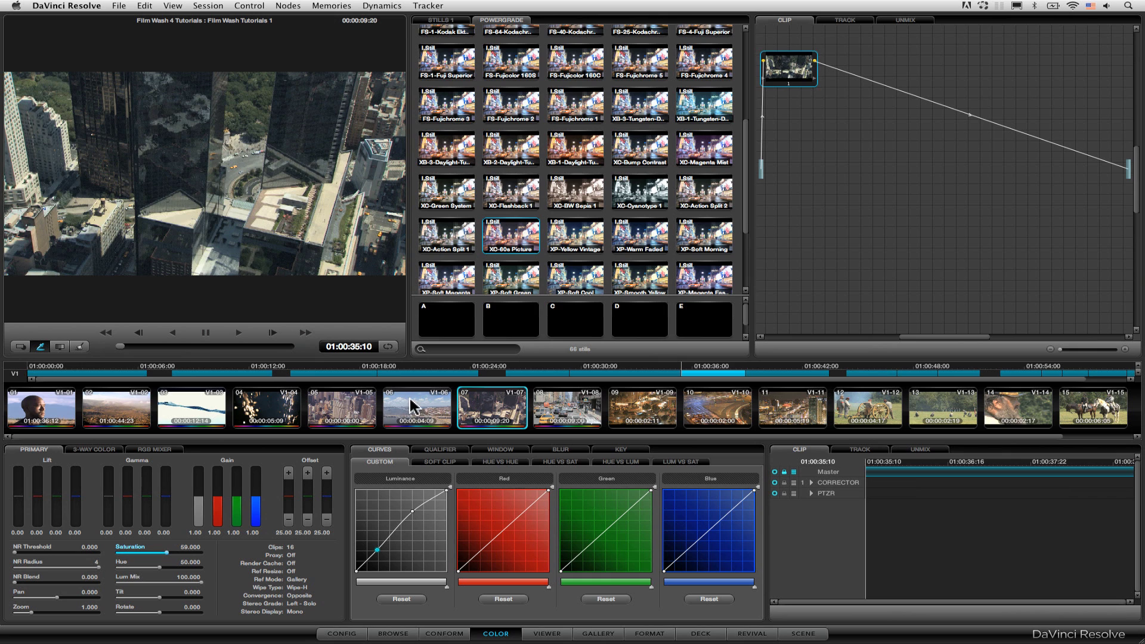
{"action": "key", "text": "Up"}
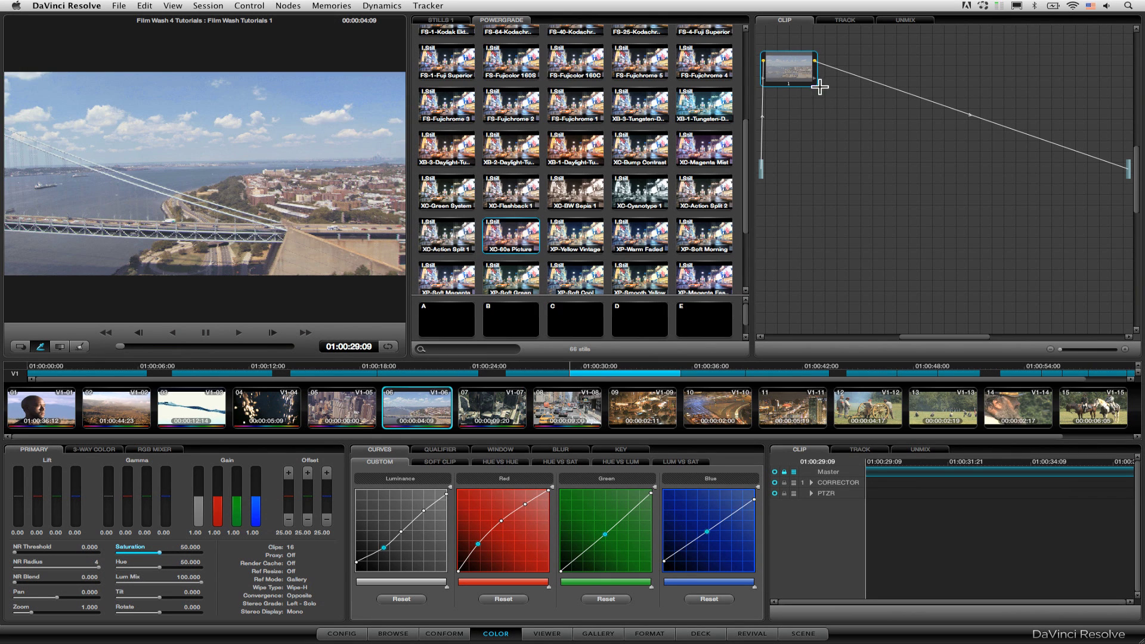
{"action": "left_click", "coordinate": [208, 5]}
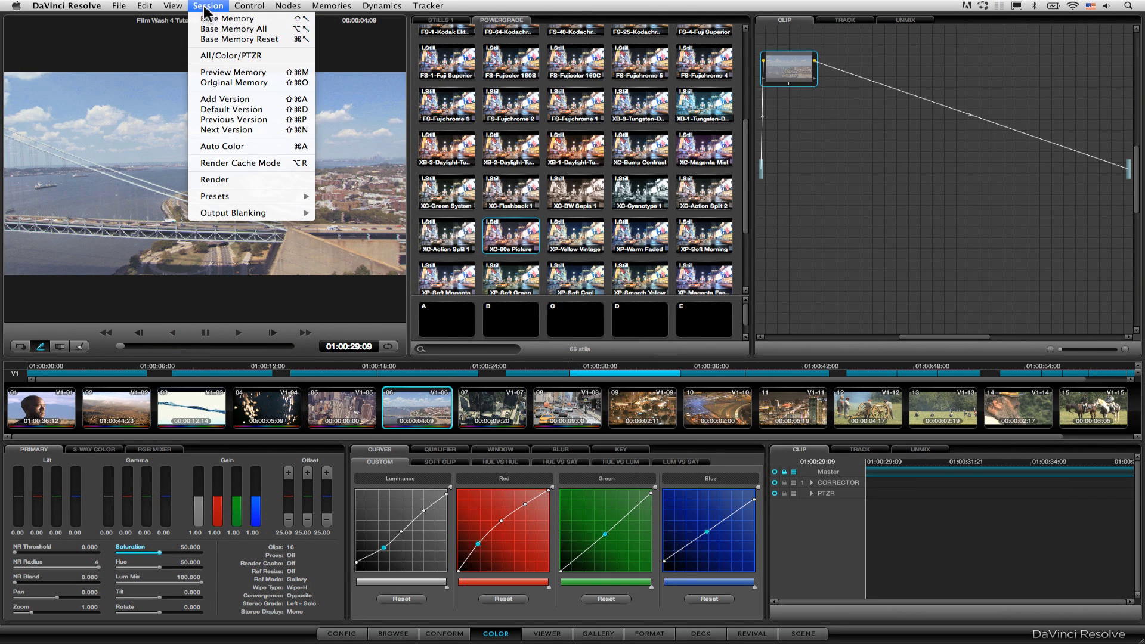
{"action": "left_click", "coordinate": [209, 7]}
{"action": "left_click", "coordinate": [209, 7]}
{"action": "left_click", "coordinate": [216, 19]}
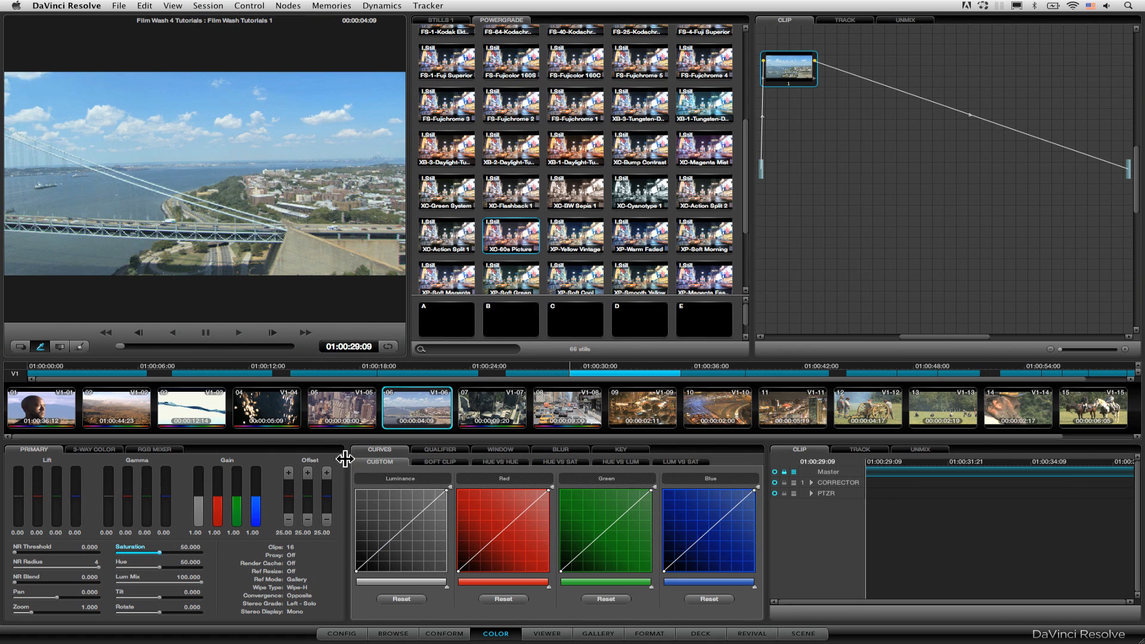
{"action": "left_click", "coordinate": [354, 420]}
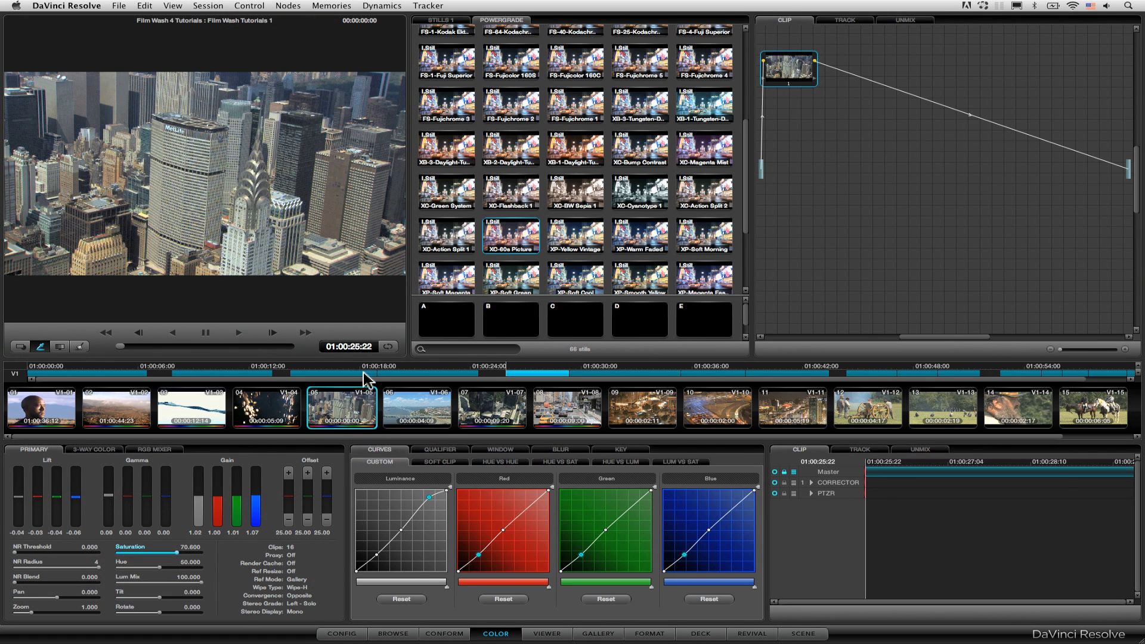
- Append the XC-60s Picture PowerGrade's node graph to clip 05 and place the look node beside the first node
{"action": "right_click", "coordinate": [516, 234]}
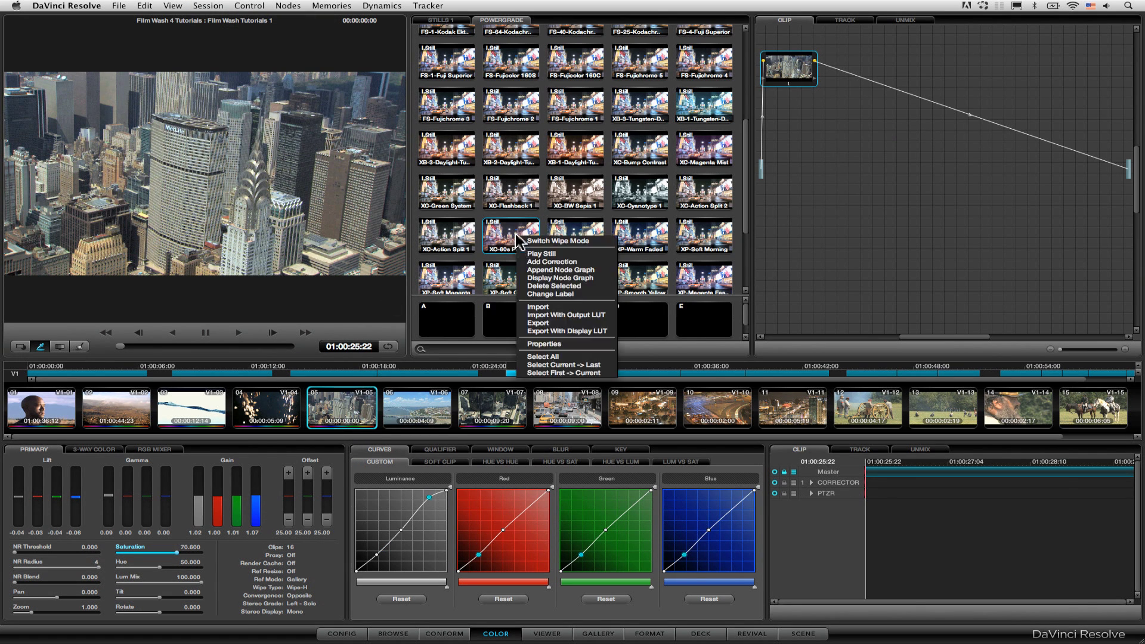
{"action": "left_click", "coordinate": [608, 270]}
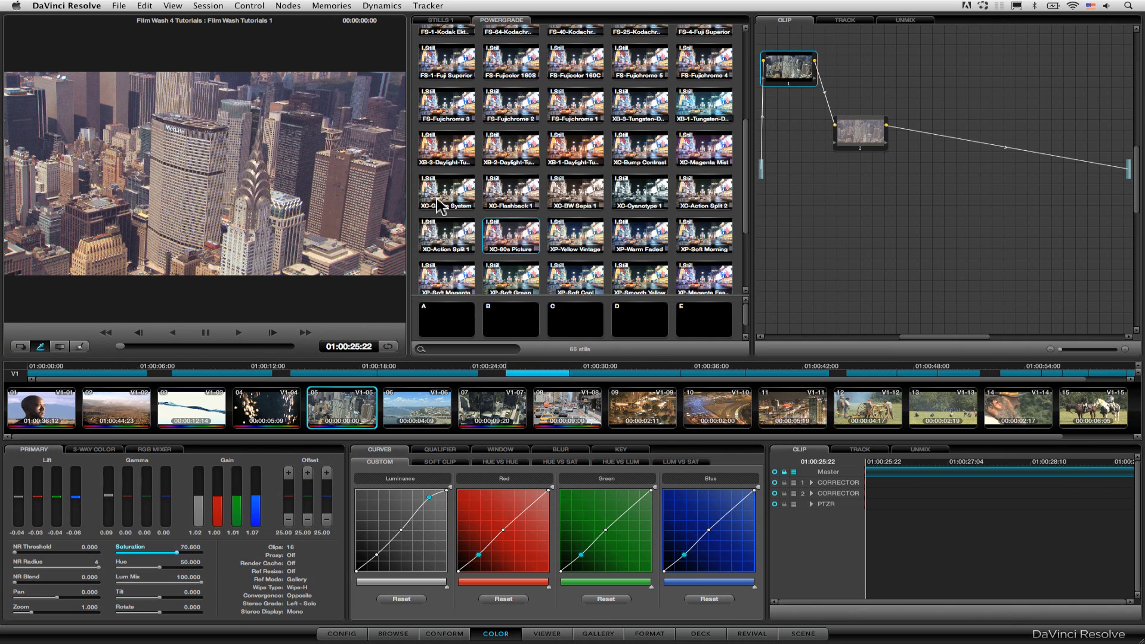
{"action": "left_click_drag", "start_coordinate": [864, 132], "coordinate": [872, 80]}
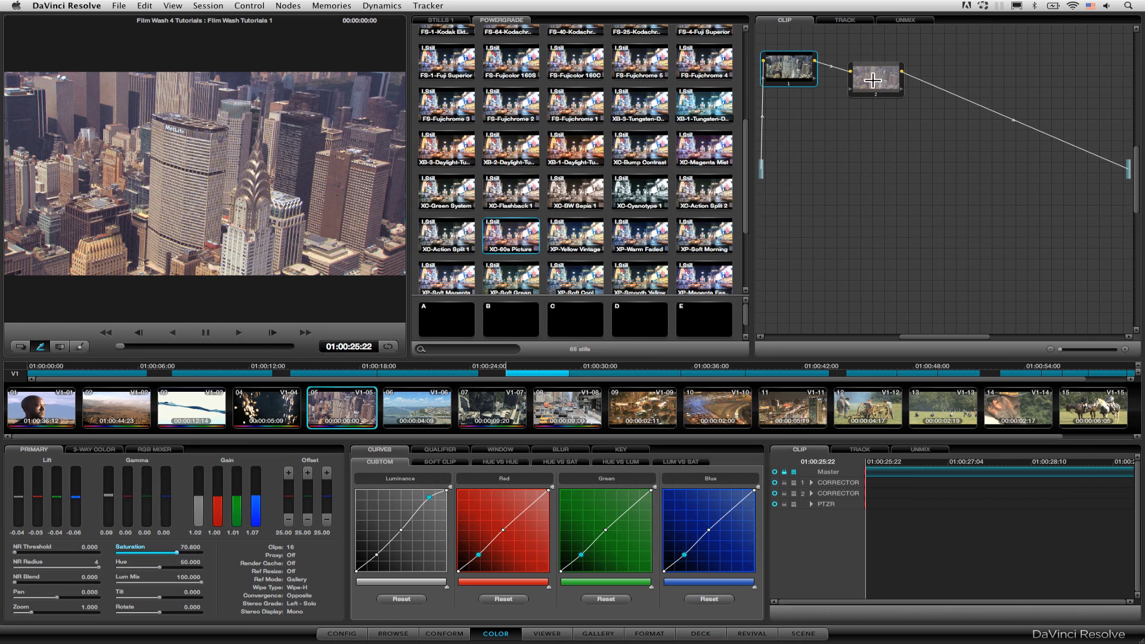
- Reduce the strength of clip 05's look node by setting its key output gain to 0.60
{"action": "left_click", "coordinate": [632, 450]}
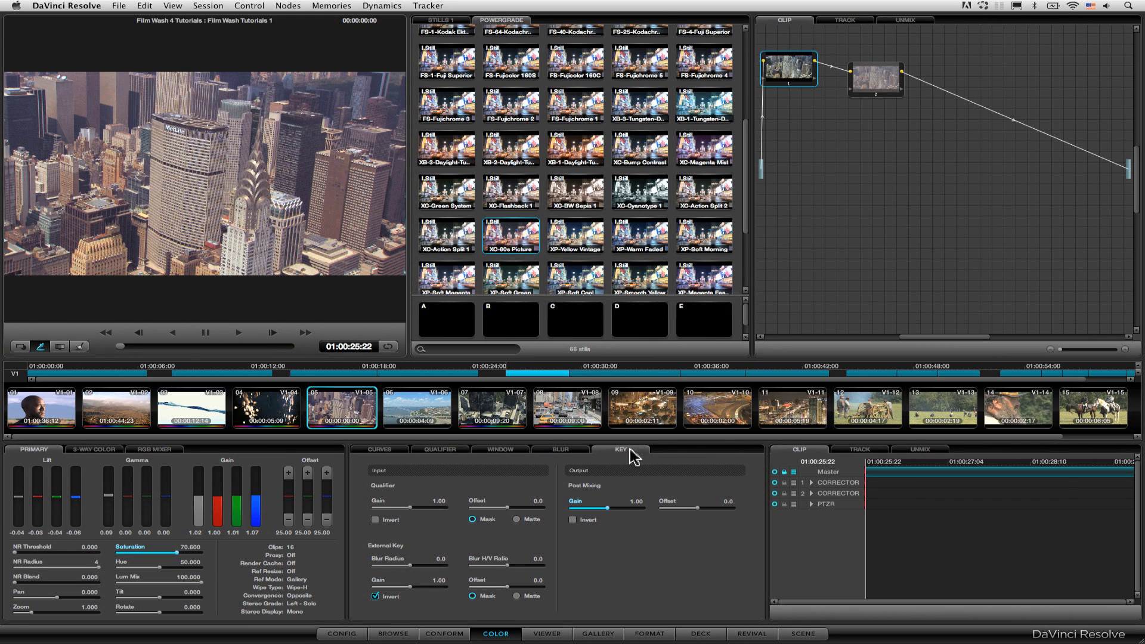
{"action": "left_click", "coordinate": [875, 80]}
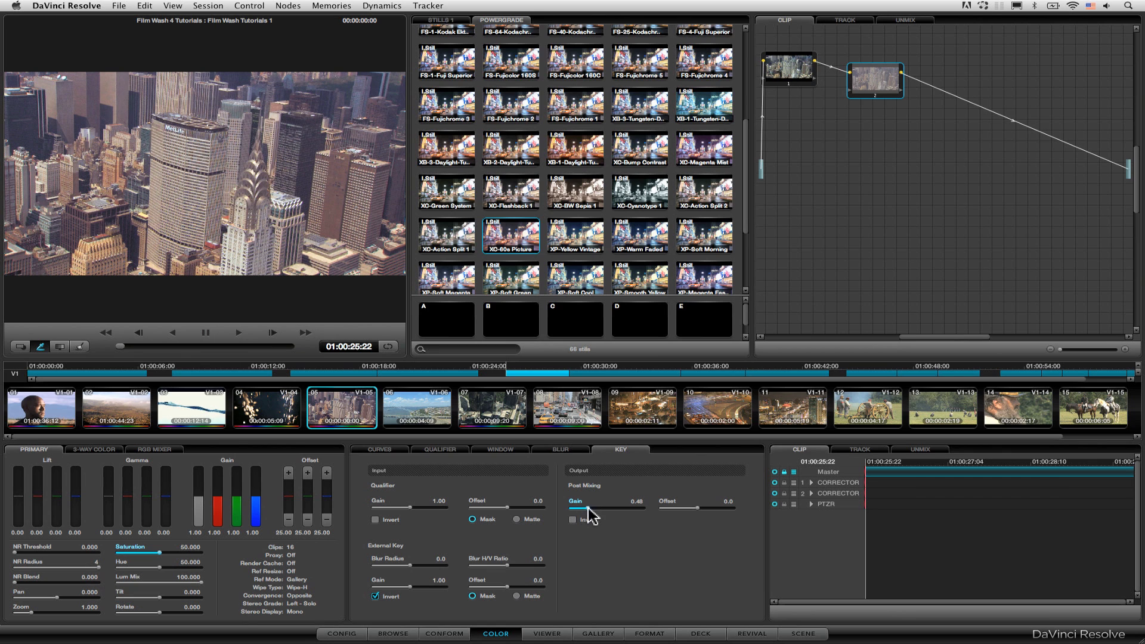
{"action": "left_click_drag", "start_coordinate": [590, 515], "coordinate": [610, 514]}
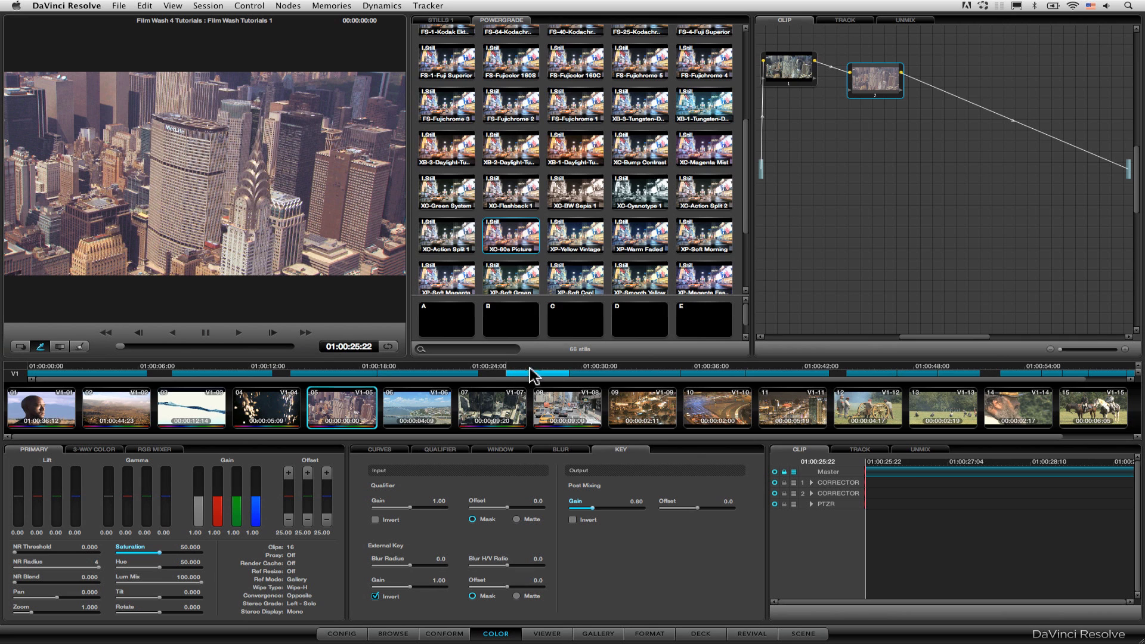
- Add a serial node after clip 05's look node and turn on a circular window in it
{"action": "left_click", "coordinate": [311, 4]}
{"action": "mouse_move", "coordinate": [288, 5]}
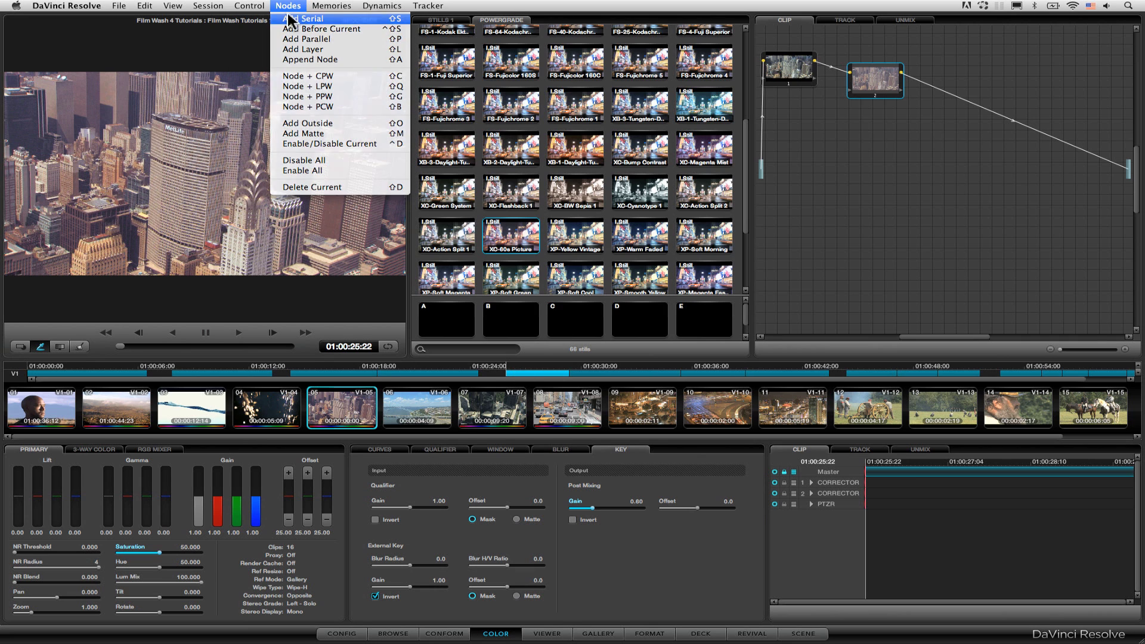
{"action": "left_click", "coordinate": [304, 24]}
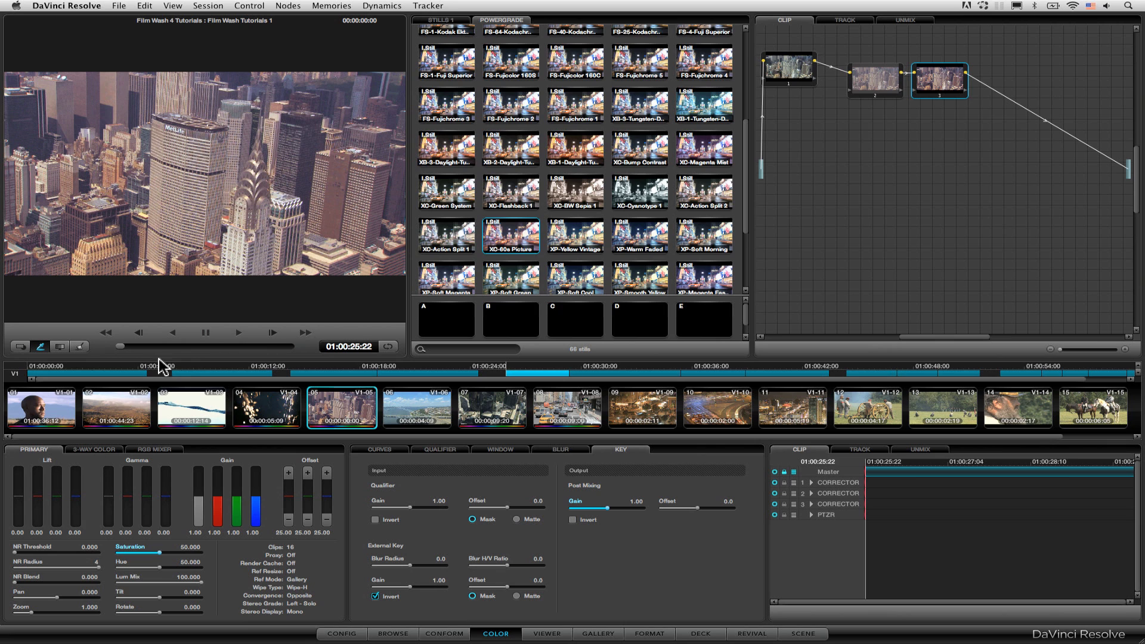
{"action": "left_click", "coordinate": [432, 450]}
{"action": "left_click", "coordinate": [500, 450]}
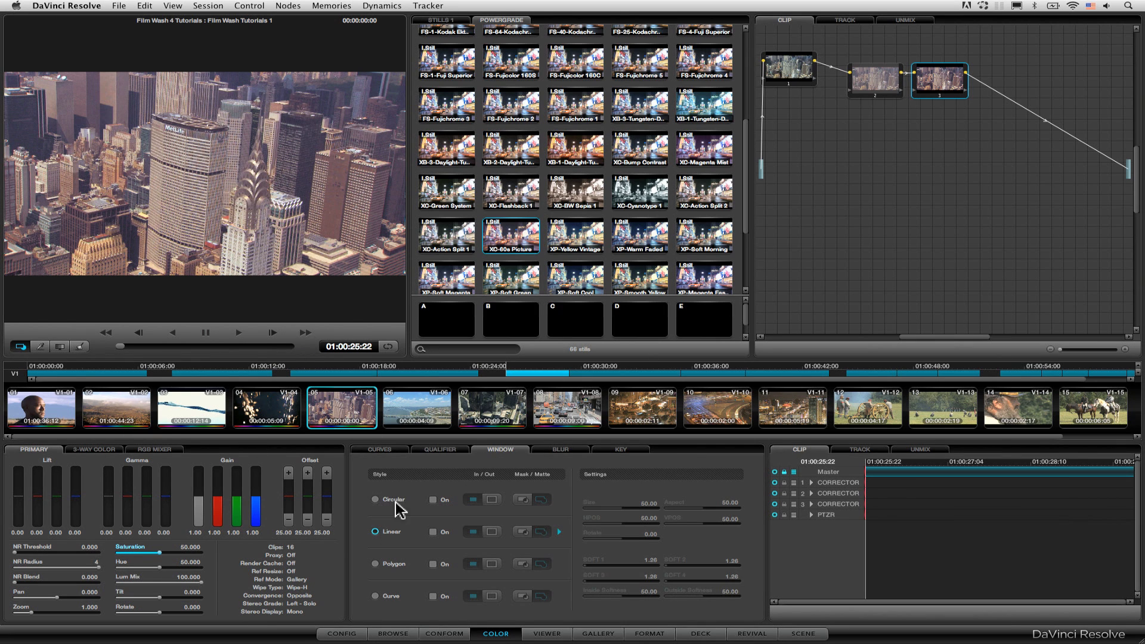
{"action": "left_click", "coordinate": [434, 501]}
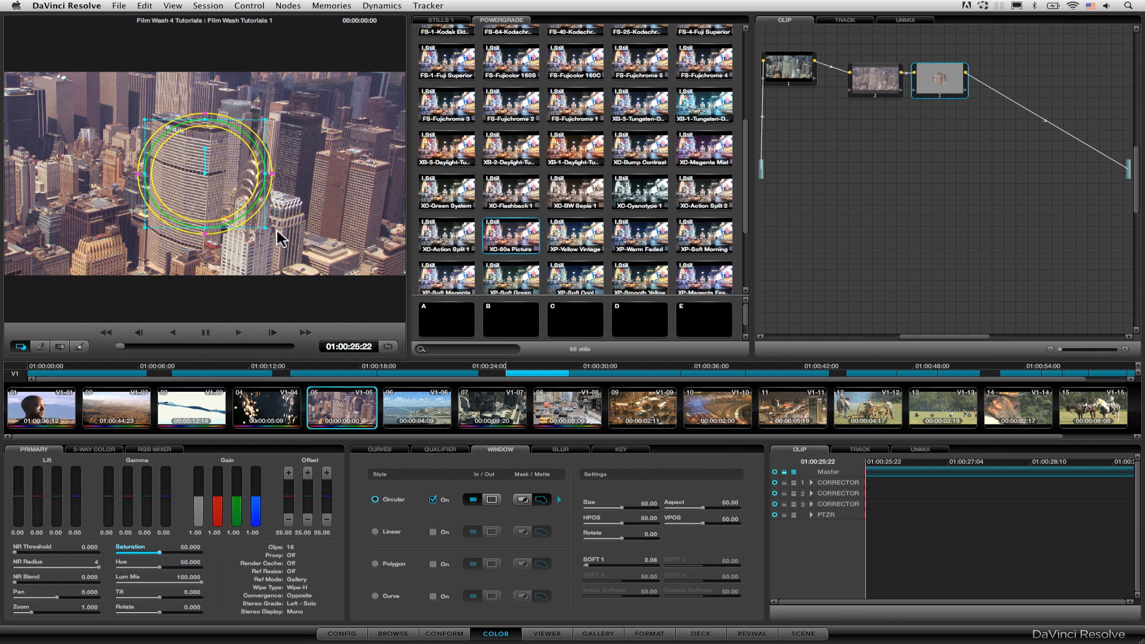
- Stretch the circular window into a wide frame-filling ellipse with size 53.10 and softness 5.50, and invert it
{"action": "left_click_drag", "start_coordinate": [265, 229], "coordinate": [370, 248]}
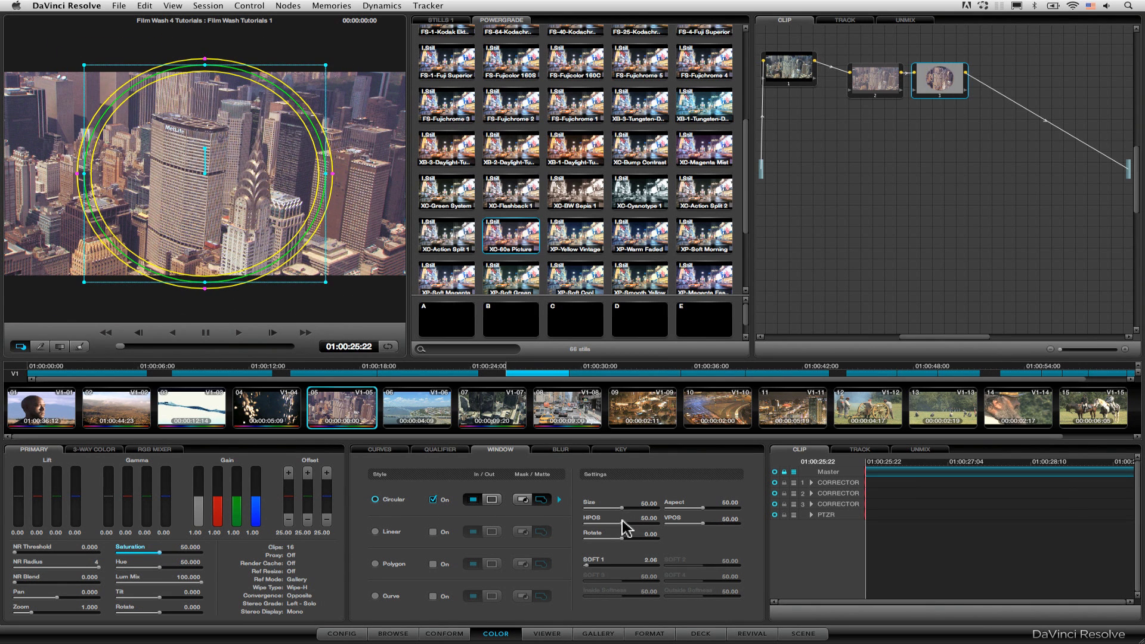
{"action": "left_click_drag", "start_coordinate": [329, 174], "coordinate": [417, 173]}
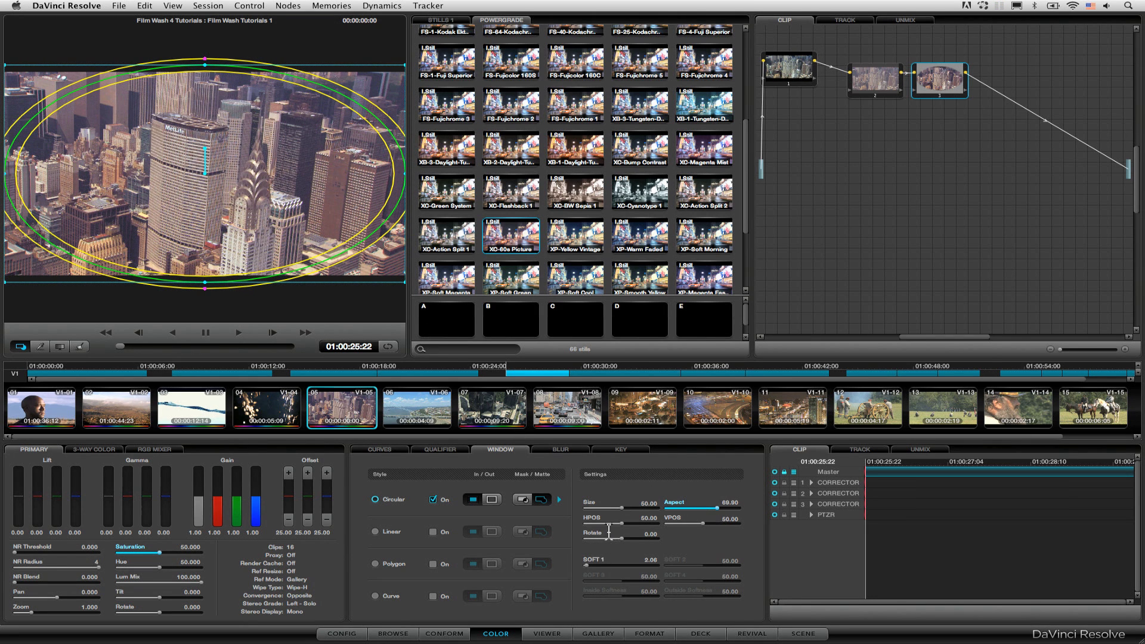
{"action": "left_click_drag", "start_coordinate": [590, 573], "coordinate": [595, 567]}
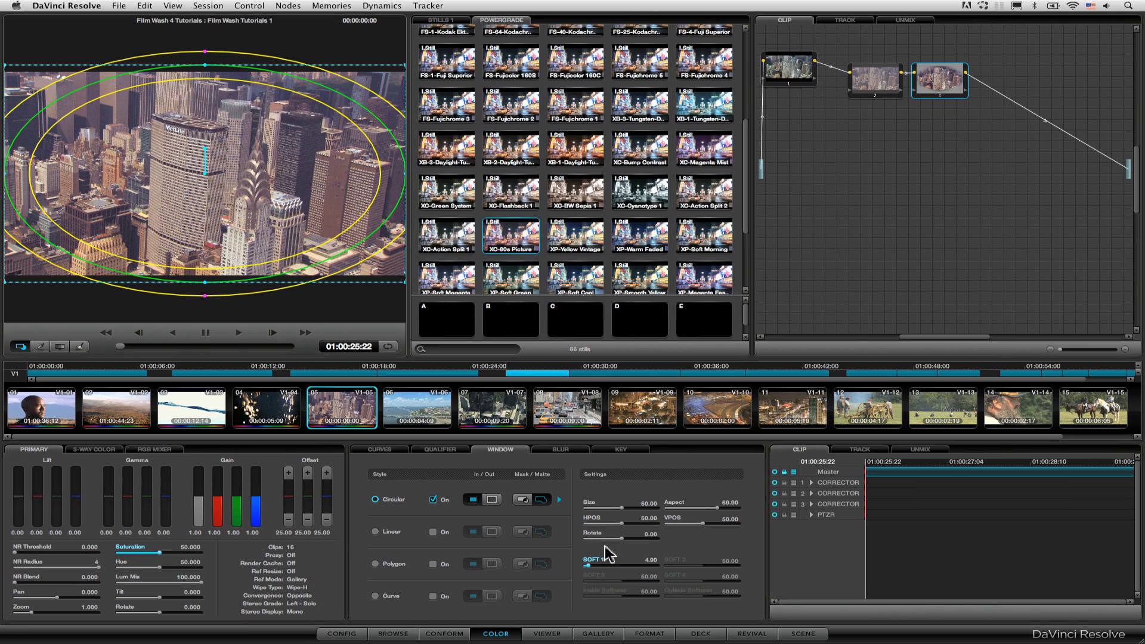
{"action": "left_click_drag", "start_coordinate": [619, 506], "coordinate": [629, 509]}
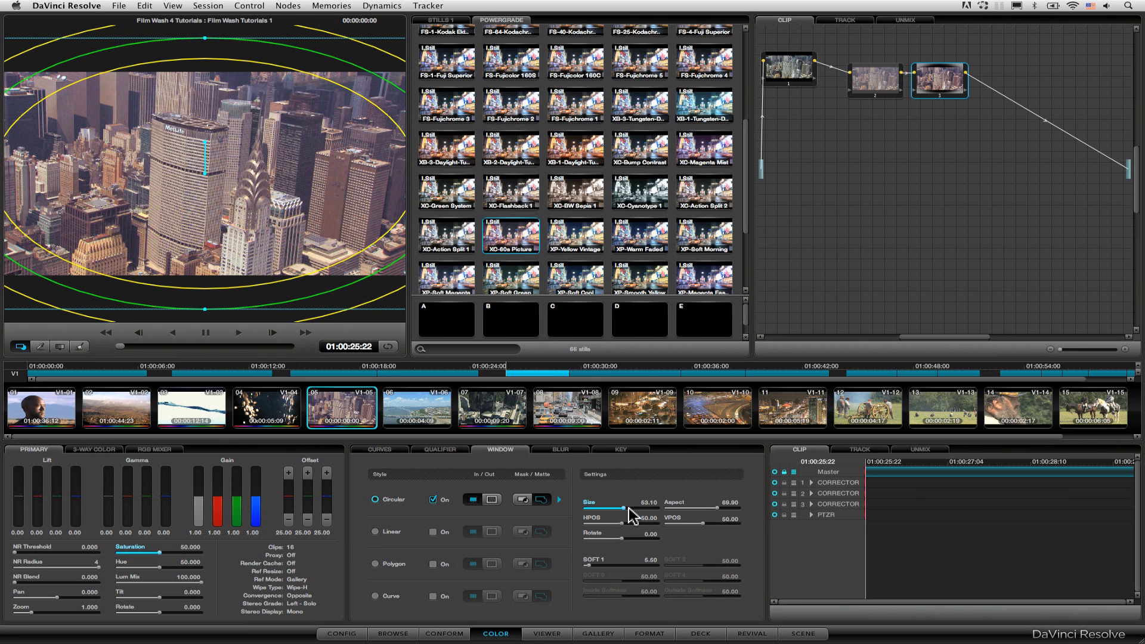
{"action": "left_click", "coordinate": [491, 500]}
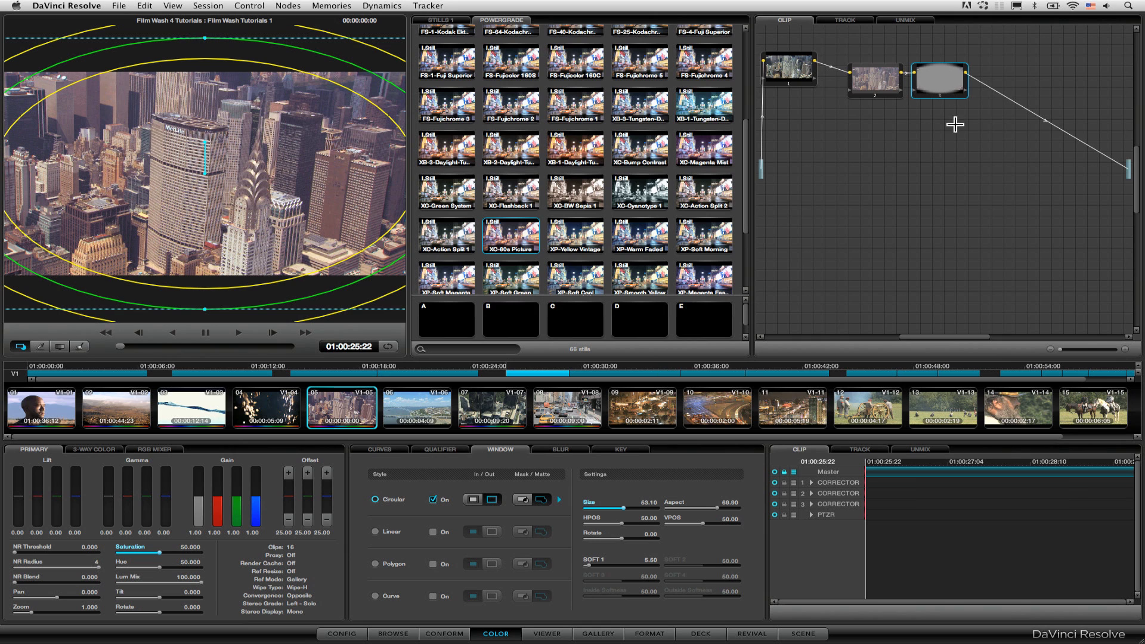
- Hide the window outline and darken the vignette with master gamma -0.07, master lift -0.01 and saturation 41.2
{"action": "left_click", "coordinate": [19, 347]}
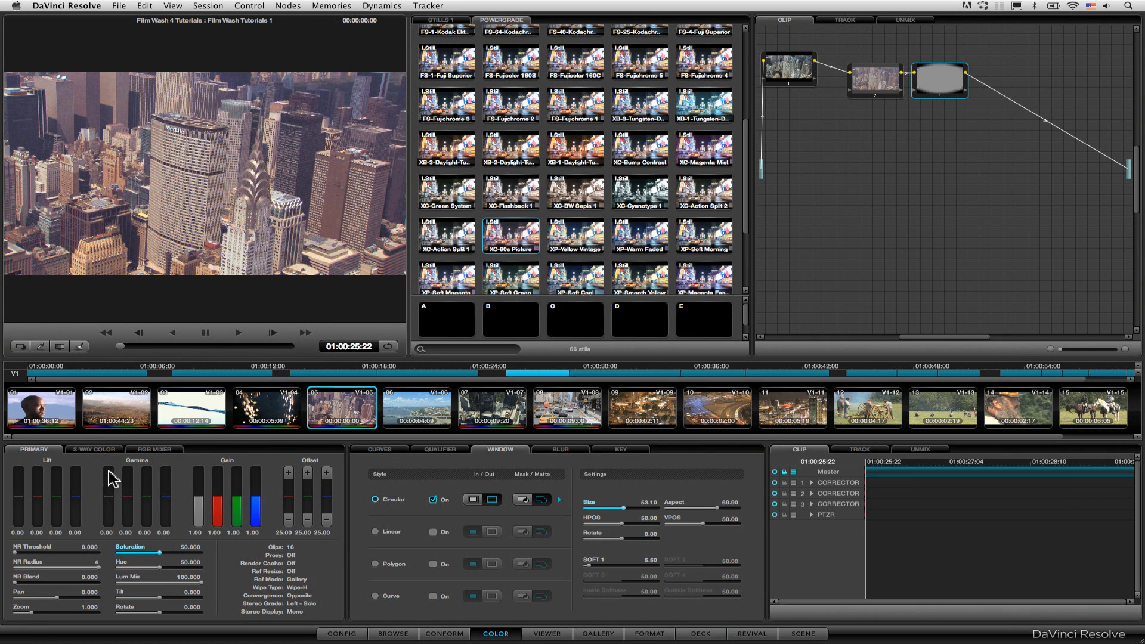
{"action": "left_click_drag", "start_coordinate": [108, 472], "coordinate": [109, 502]}
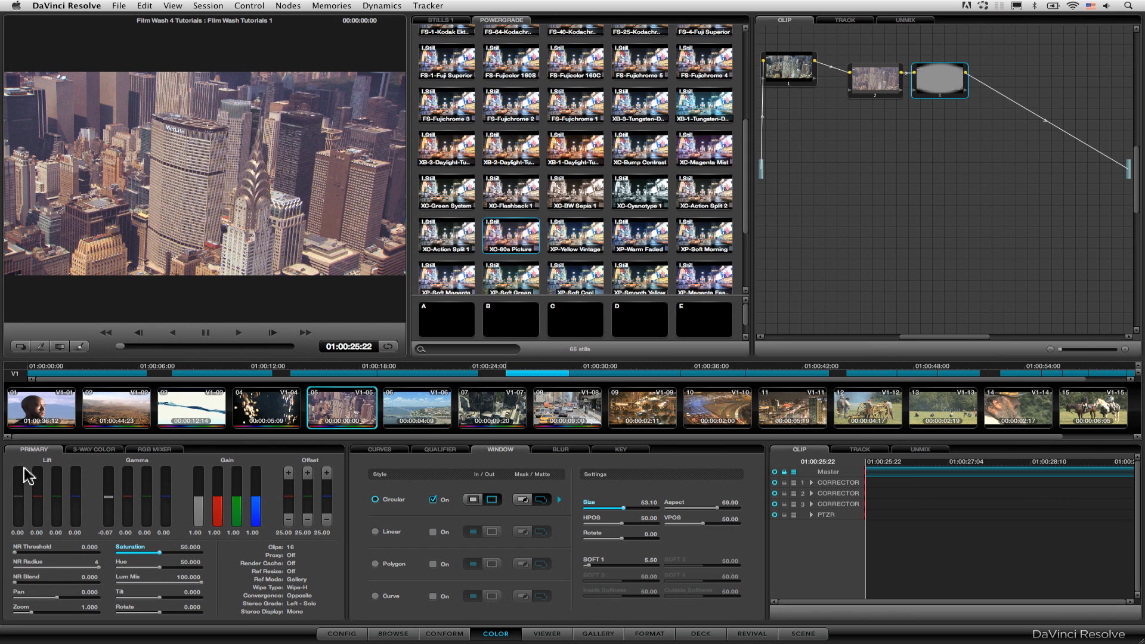
{"action": "left_click_drag", "start_coordinate": [24, 485], "coordinate": [24, 472]}
{"action": "left_click", "coordinate": [936, 95]}
- Refine the vignette window to size 51.84, aspect 67.12 and softness 10.88, and compare the clip with and without its grades
{"action": "left_click_drag", "start_coordinate": [622, 508], "coordinate": [620, 509]}
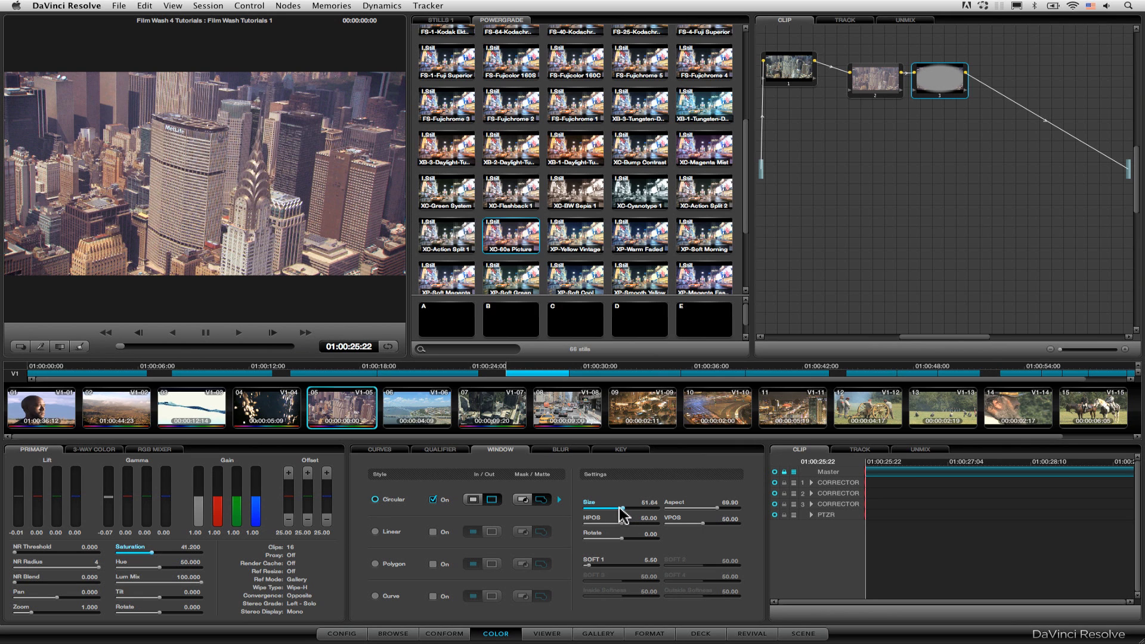
{"action": "left_click_drag", "start_coordinate": [718, 509], "coordinate": [711, 511]}
{"action": "left_click_drag", "start_coordinate": [588, 566], "coordinate": [595, 564]}
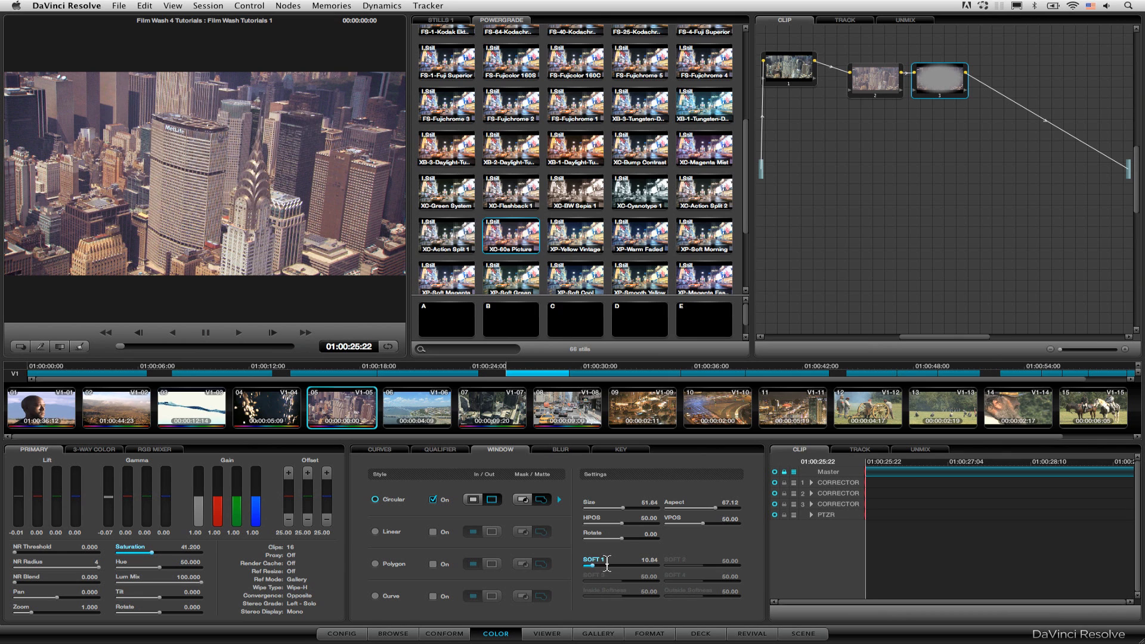
{"action": "left_click_drag", "start_coordinate": [607, 563], "coordinate": [608, 563]}
{"action": "key", "text": "shift+d"}
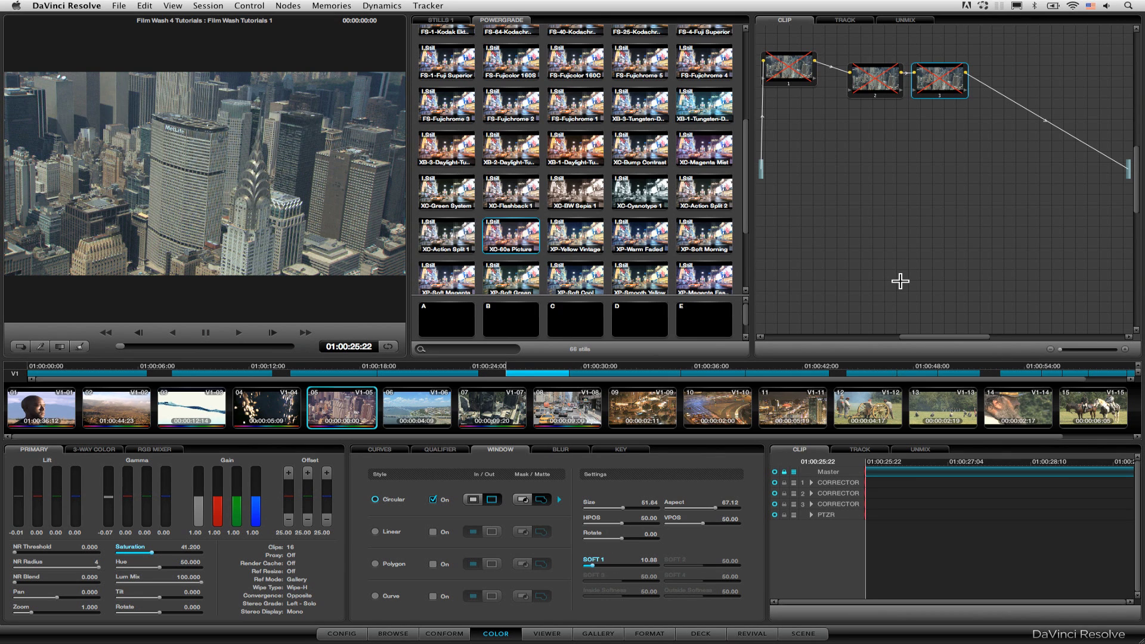
{"action": "key", "text": "shift+d"}
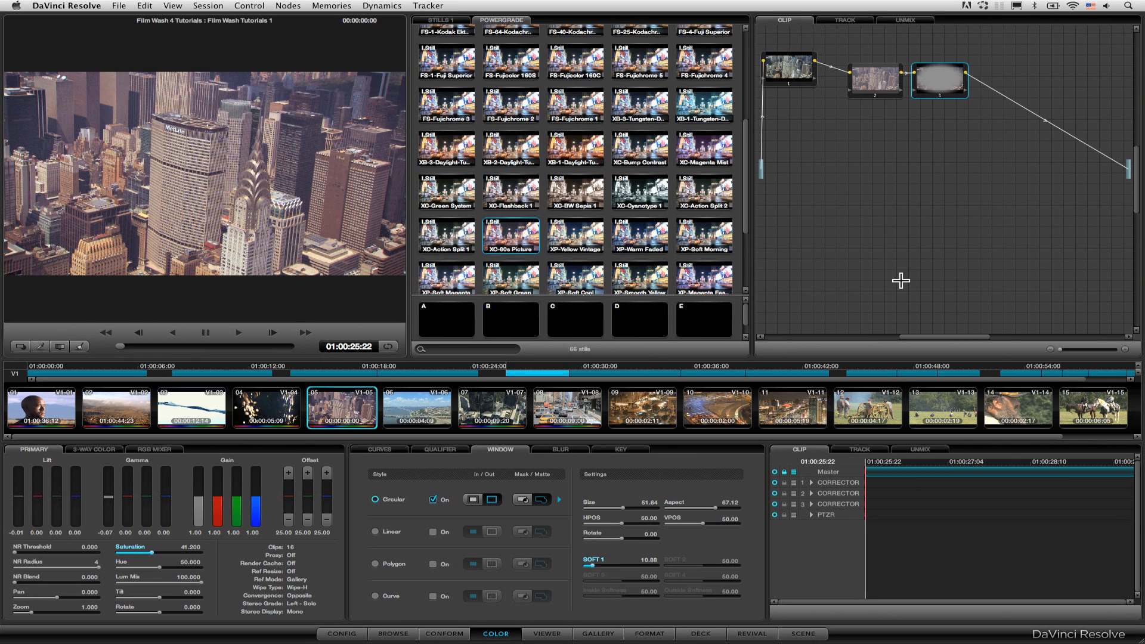
- Compare clip 05 with and without its grades, and set grade copying to preserve 1 node
{"action": "key", "text": "shift+d"}
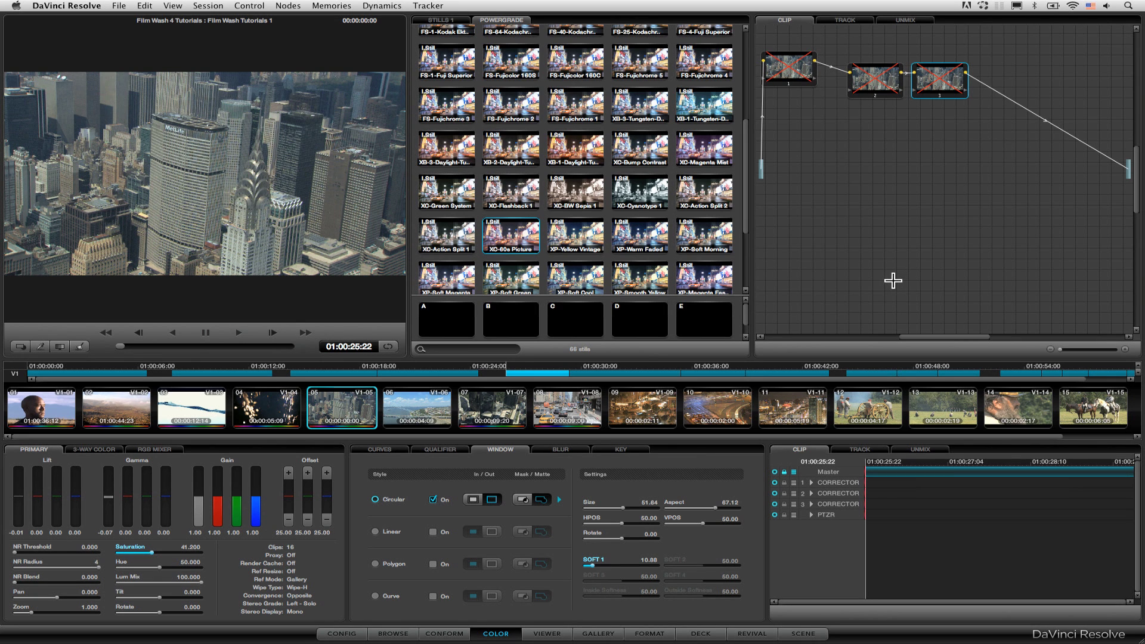
{"action": "key", "text": "shift+d"}
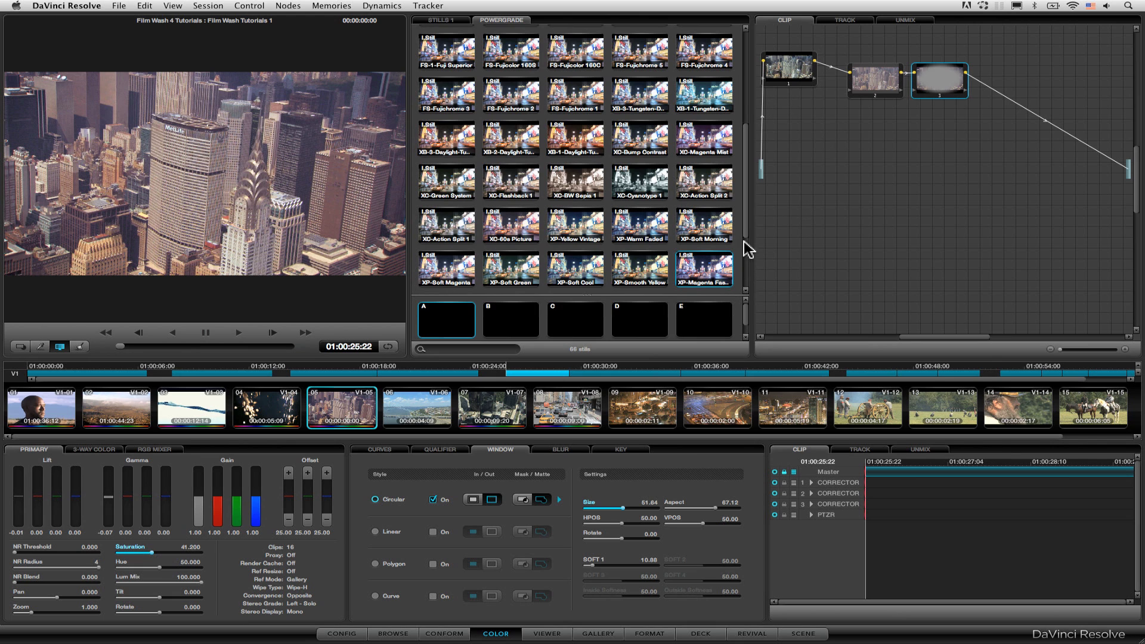
{"action": "right_click", "coordinate": [743, 278]}
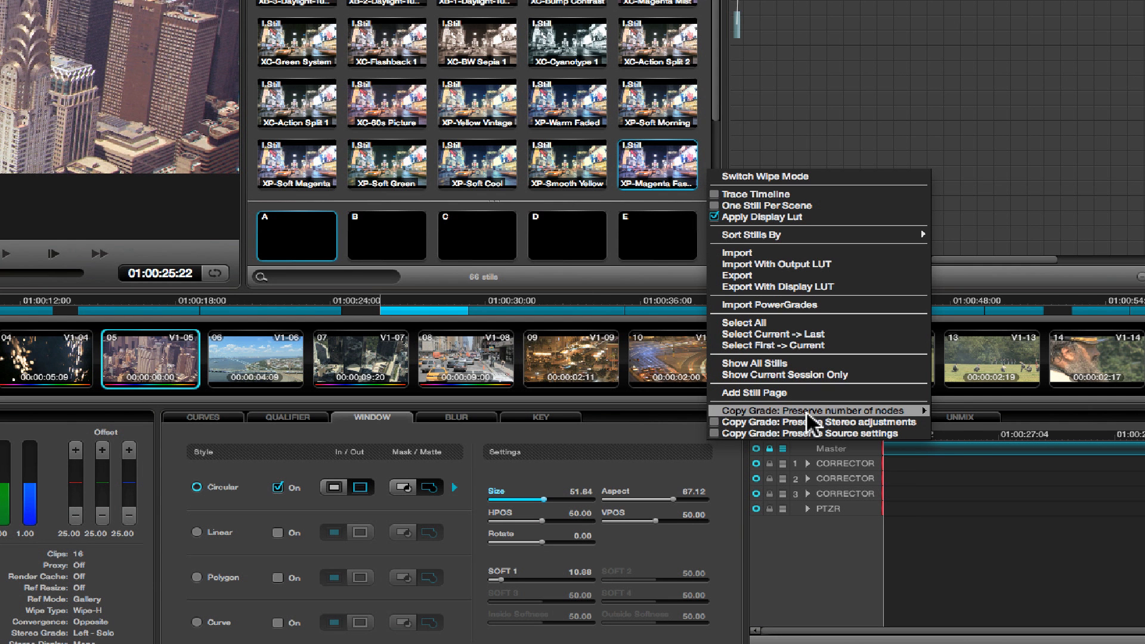
{"action": "mouse_move", "coordinate": [892, 404]}
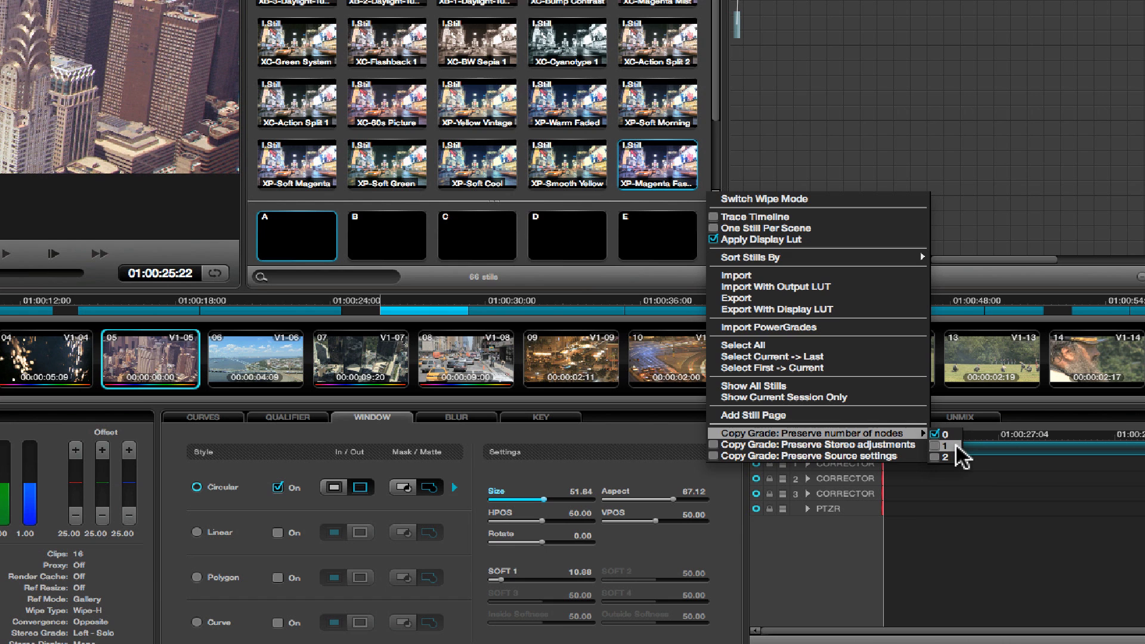
{"action": "left_click", "coordinate": [948, 447]}
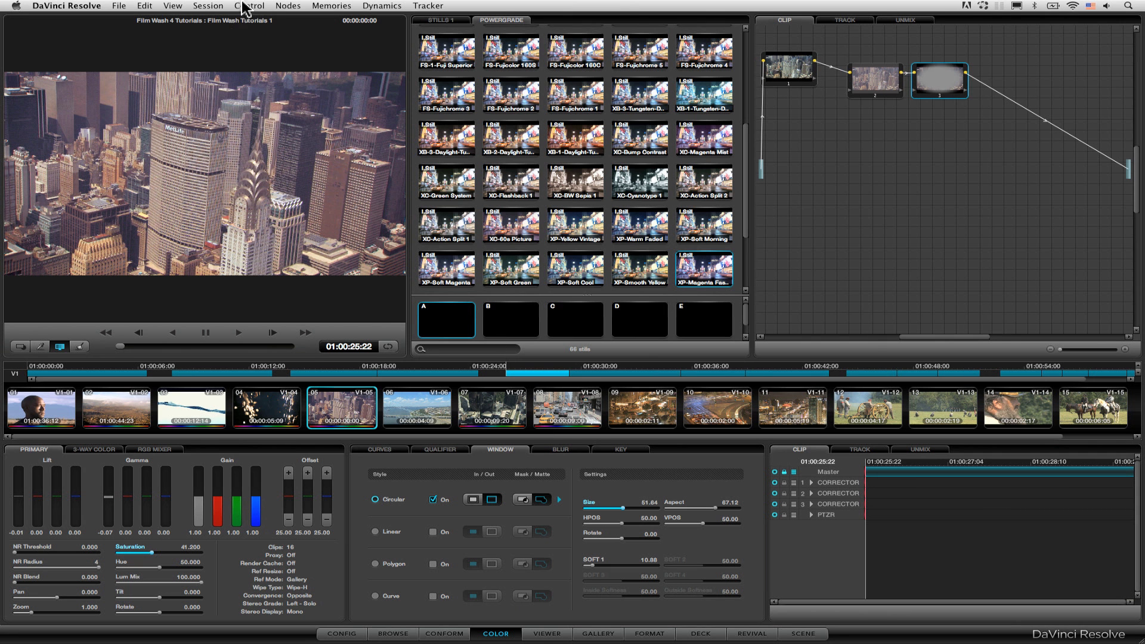
- Save clip 05's grade to Memory A
{"action": "left_click", "coordinate": [242, 9]}
{"action": "mouse_move", "coordinate": [338, 29]}
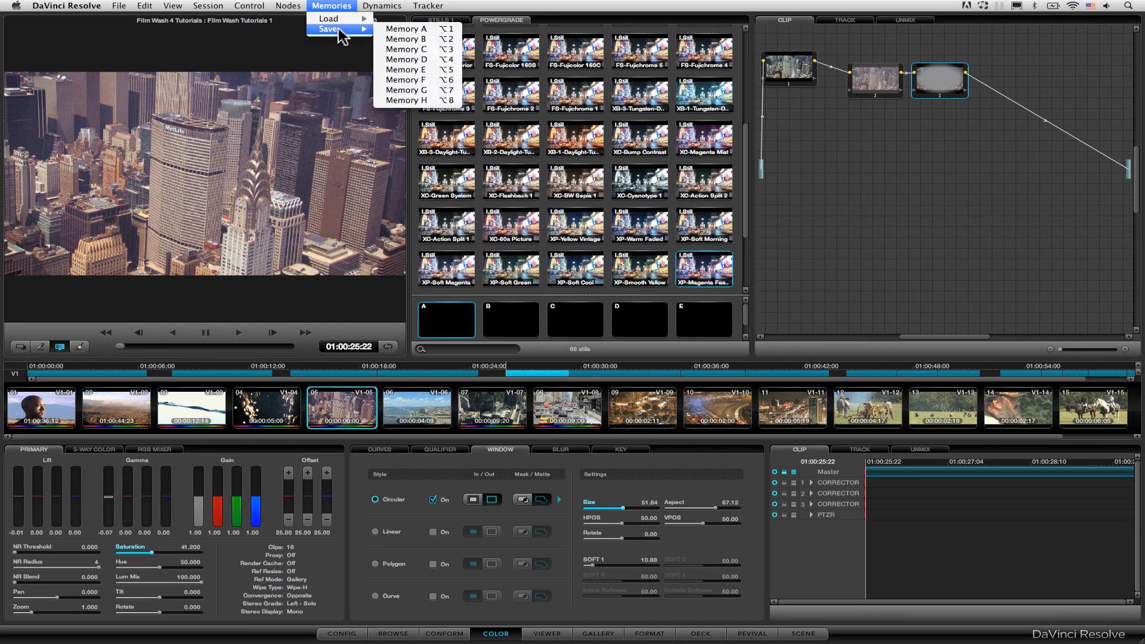
{"action": "left_click", "coordinate": [444, 30]}
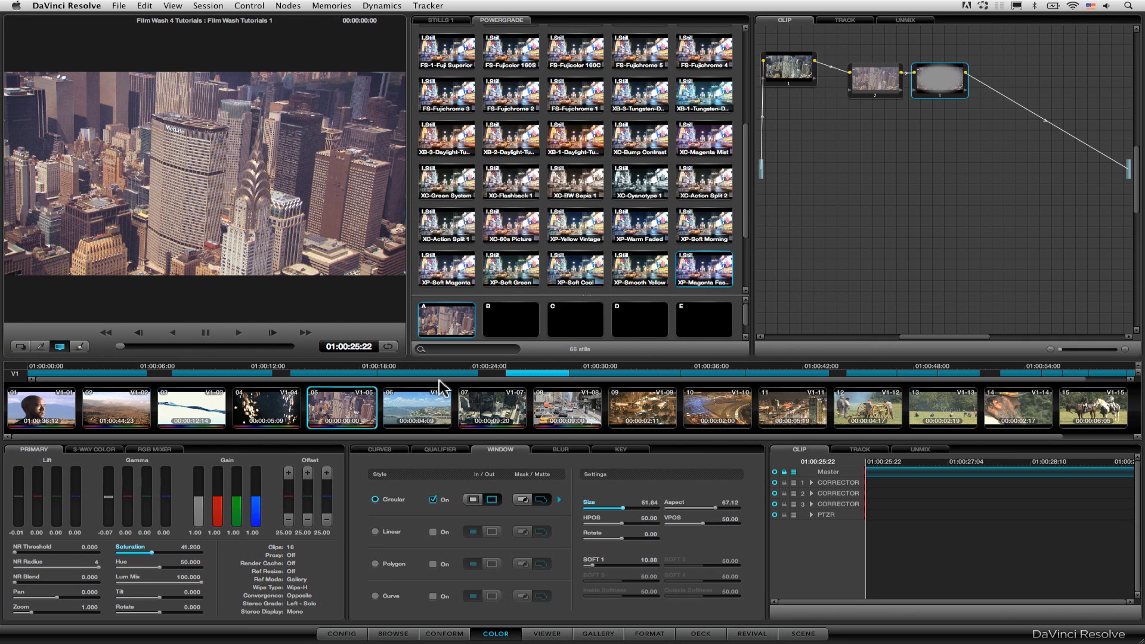
- Load the Memory A grade onto clips 06, 07 and 08, and review the look across clips 05 to 08
{"action": "left_click", "coordinate": [416, 410]}
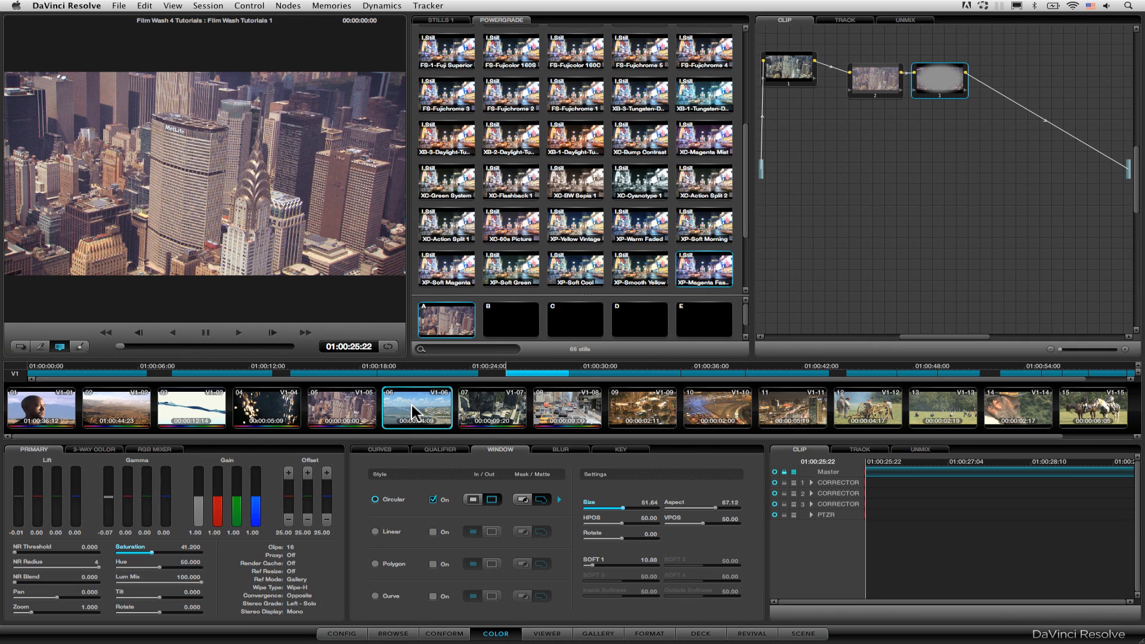
{"action": "left_click", "coordinate": [331, 5]}
{"action": "mouse_move", "coordinate": [349, 29]}
{"action": "left_click", "coordinate": [417, 28]}
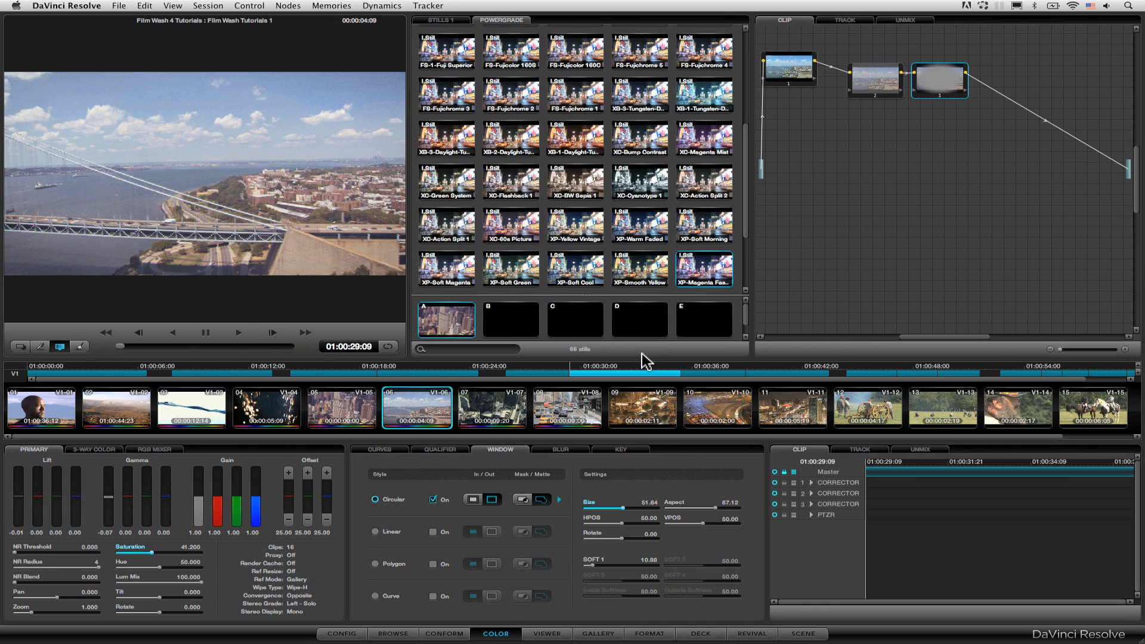
{"action": "left_click", "coordinate": [498, 422]}
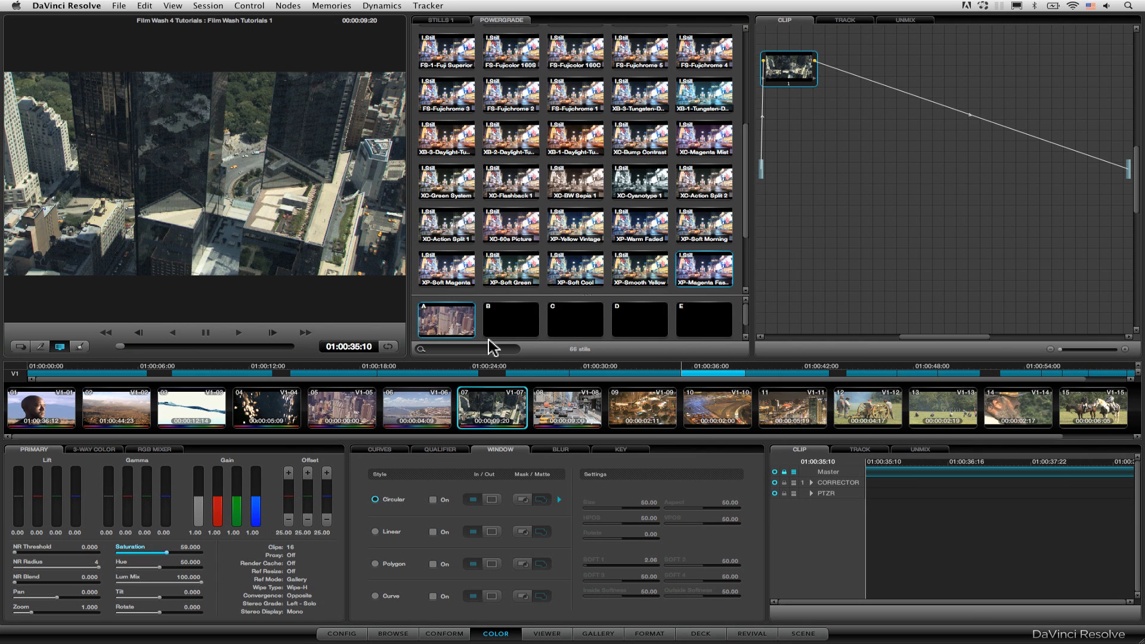
{"action": "left_click", "coordinate": [568, 409]}
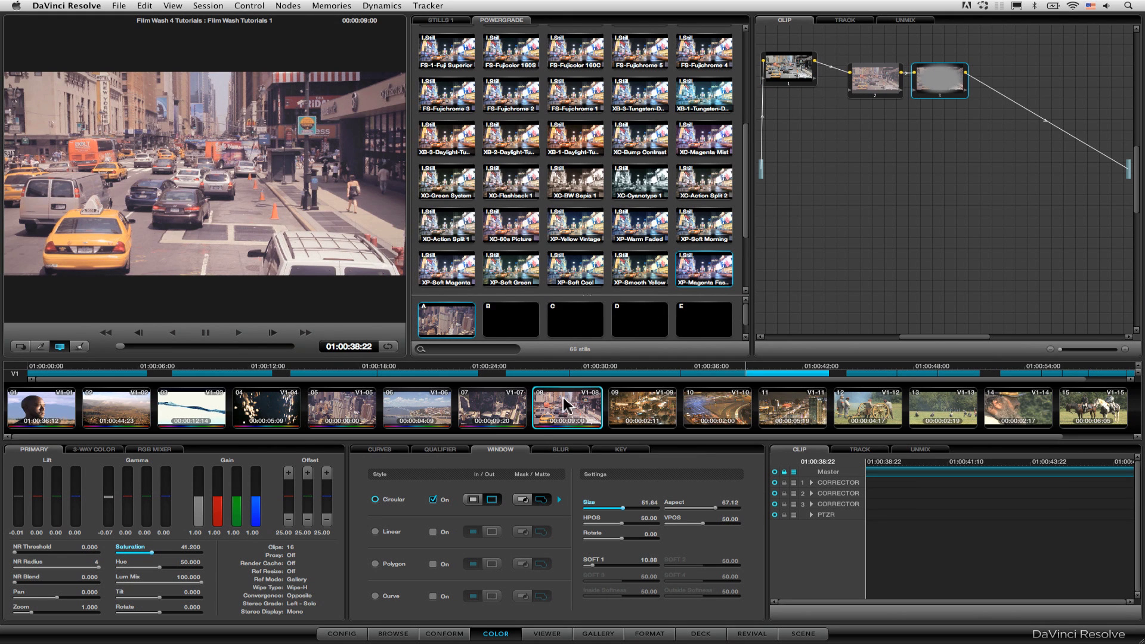
{"action": "left_click", "coordinate": [505, 413]}
{"action": "left_click", "coordinate": [411, 424]}
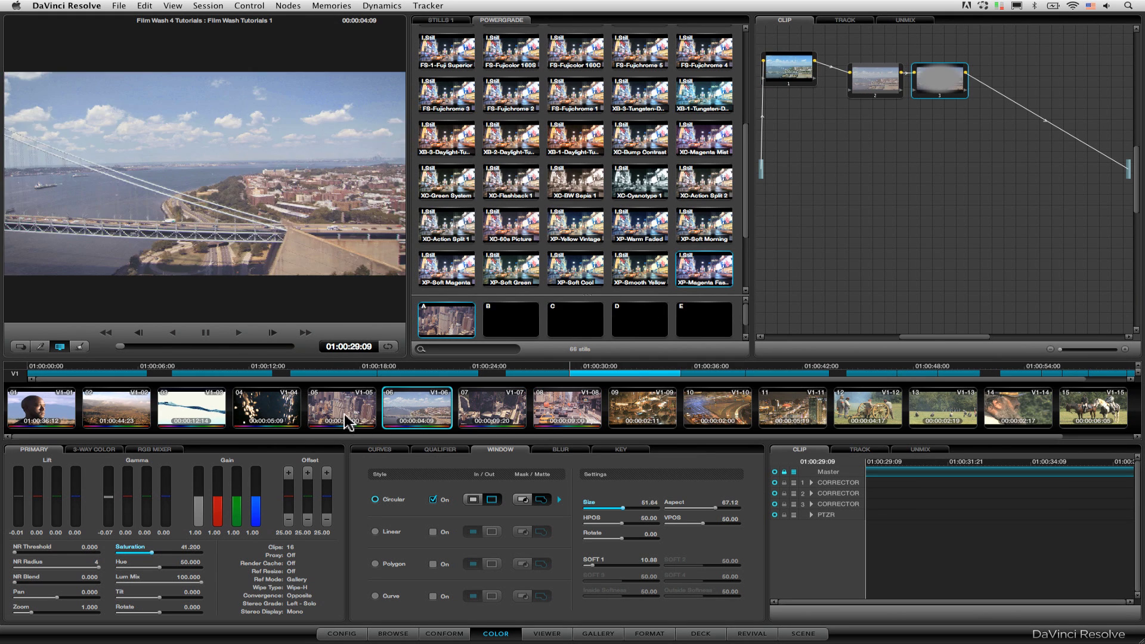
{"action": "left_click", "coordinate": [349, 422]}
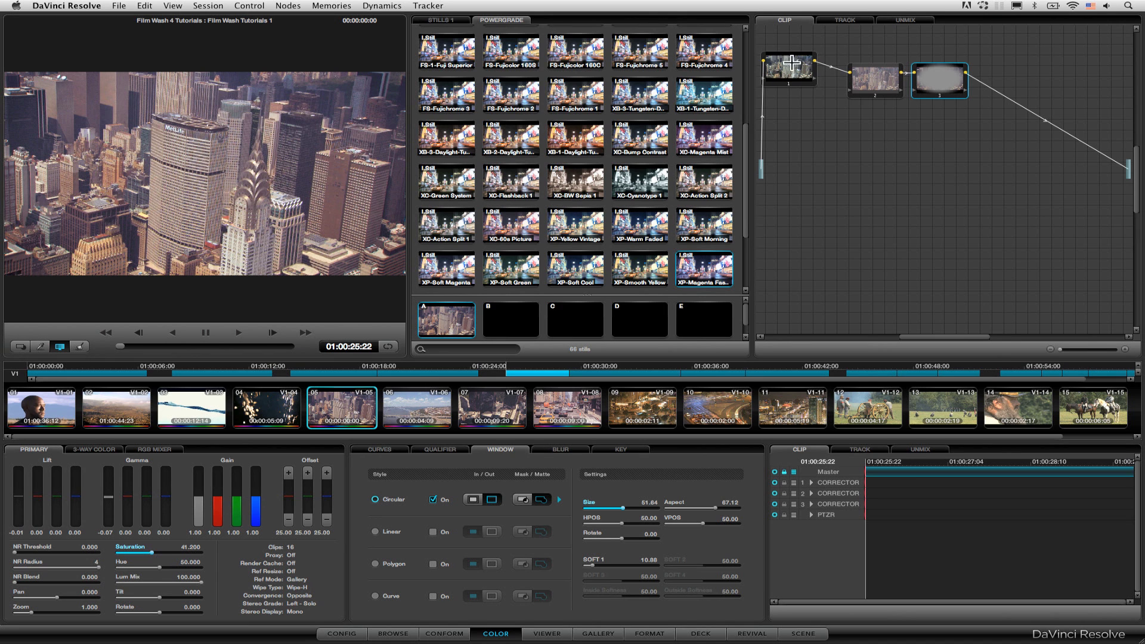
{"action": "left_click", "coordinate": [448, 406]}
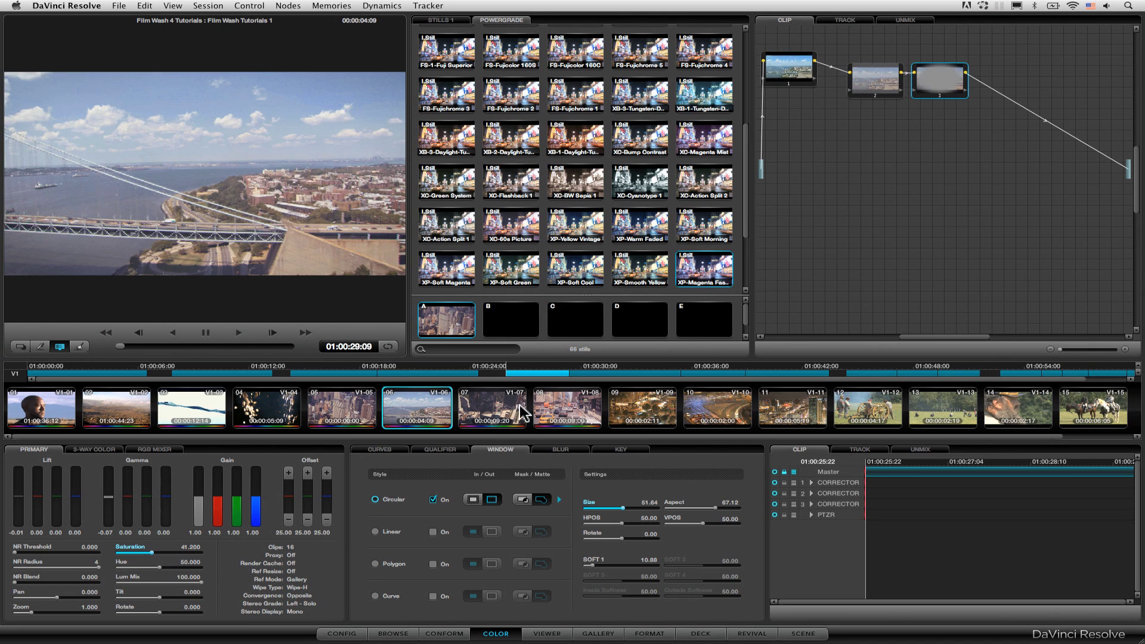
{"action": "left_click", "coordinate": [492, 410]}
{"action": "left_click", "coordinate": [567, 411]}
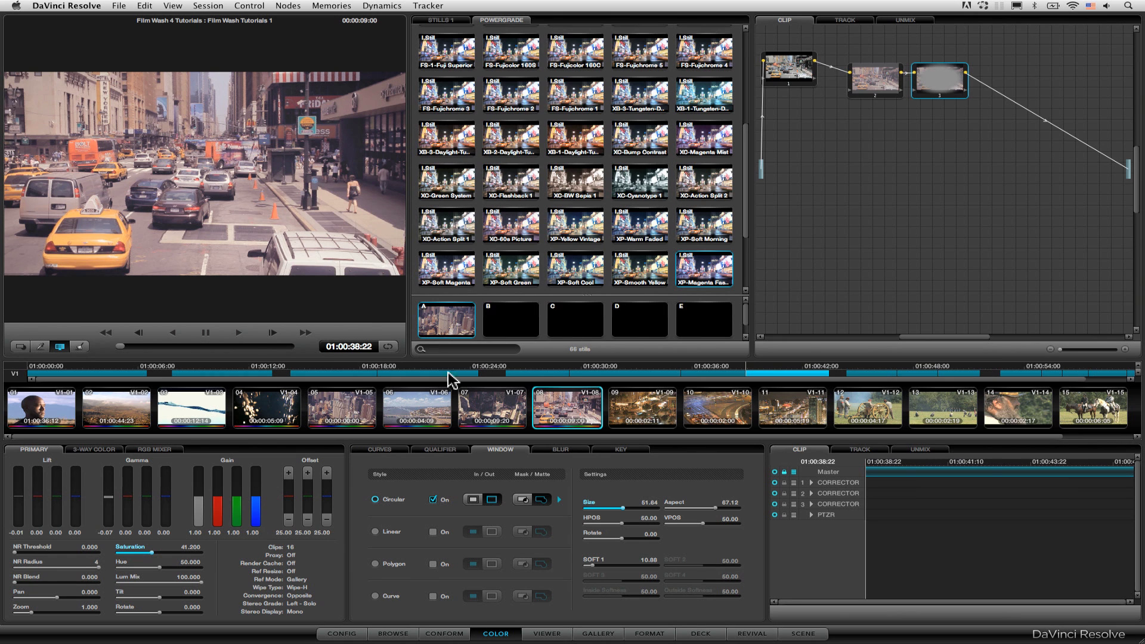
- Look through the reenactment clips 12 to 16 and apply automatic color balance to clips 16 and 14
{"action": "left_click", "coordinate": [636, 403]}
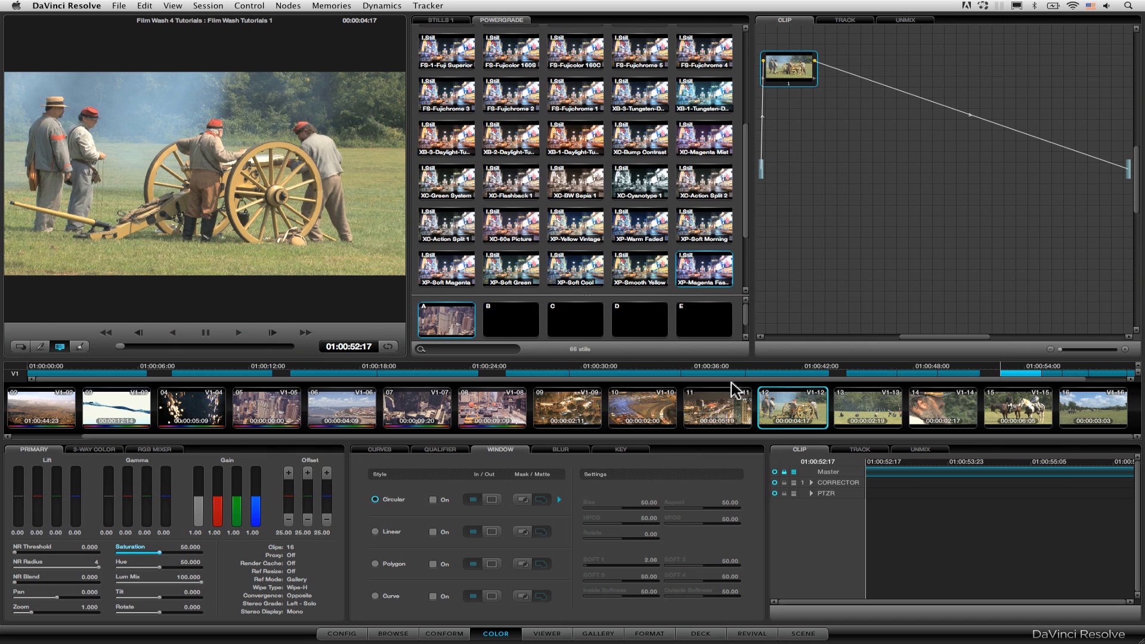
{"action": "left_click", "coordinate": [867, 408]}
{"action": "left_click", "coordinate": [946, 410]}
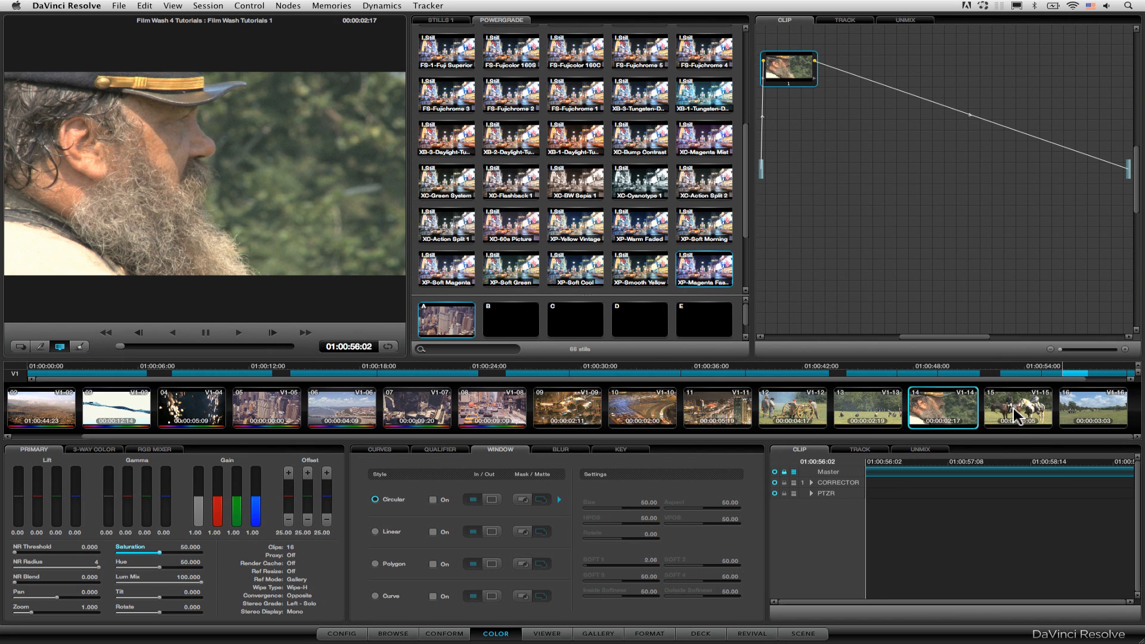
{"action": "left_click", "coordinate": [1036, 412]}
{"action": "left_click", "coordinate": [1079, 408]}
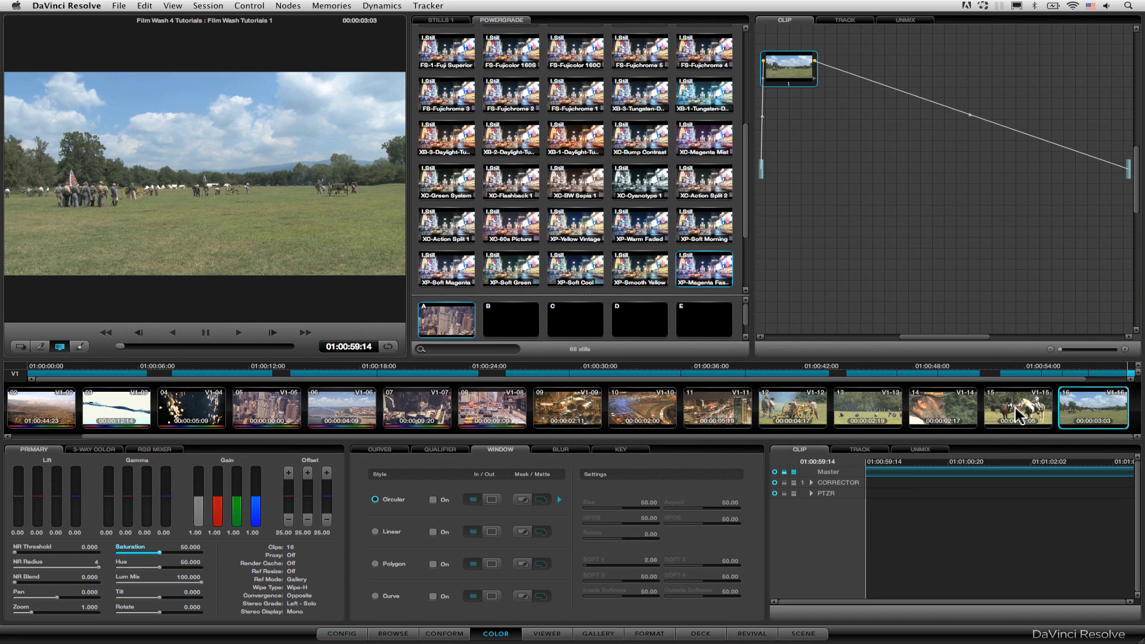
{"action": "left_click", "coordinate": [1015, 409]}
{"action": "left_click", "coordinate": [1081, 412]}
{"action": "key", "text": "alt+shift+c"}
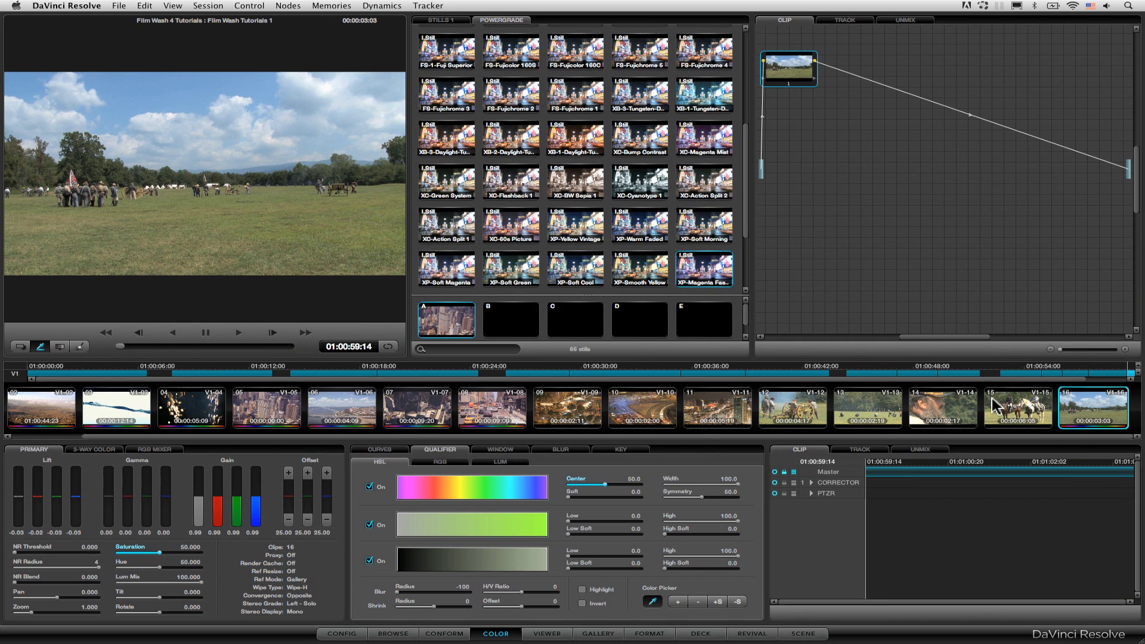
{"action": "left_click", "coordinate": [1005, 410]}
{"action": "left_click", "coordinate": [933, 416]}
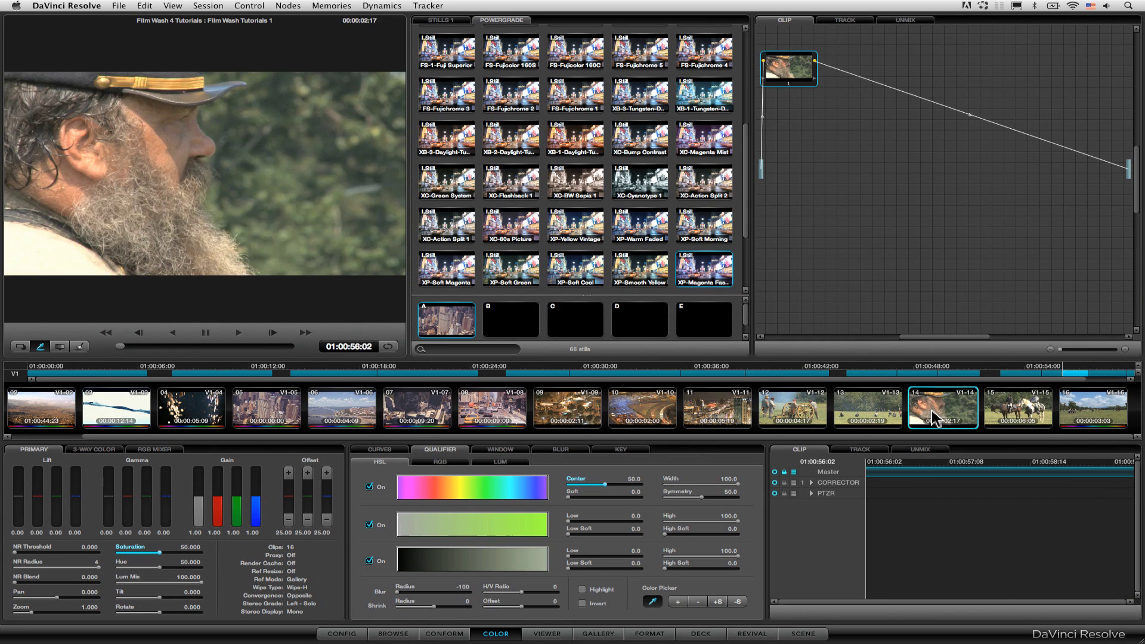
{"action": "key", "text": "alt+shift+c"}
- Apply automatic color balance to clips 13 and 12, and review the reenactment clips up to clip 16
{"action": "left_click", "coordinate": [1014, 411]}
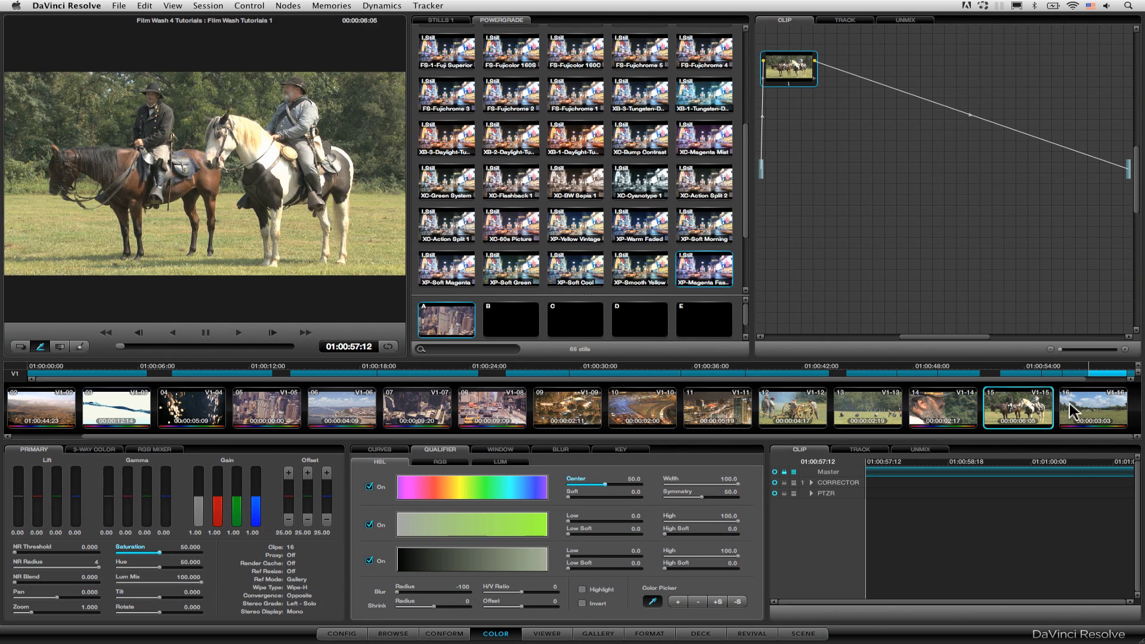
{"action": "left_click", "coordinate": [1077, 410]}
{"action": "left_click", "coordinate": [1020, 411]}
{"action": "left_click", "coordinate": [939, 414]}
{"action": "left_click", "coordinate": [878, 414]}
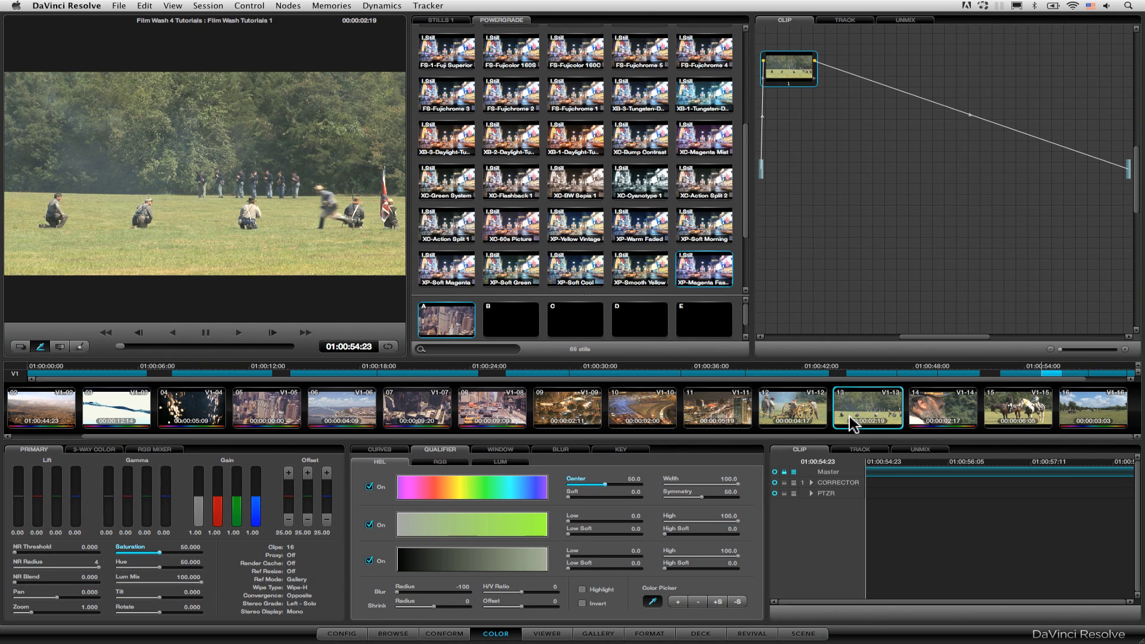
{"action": "key", "text": "alt+shift+c"}
{"action": "left_click", "coordinate": [808, 411]}
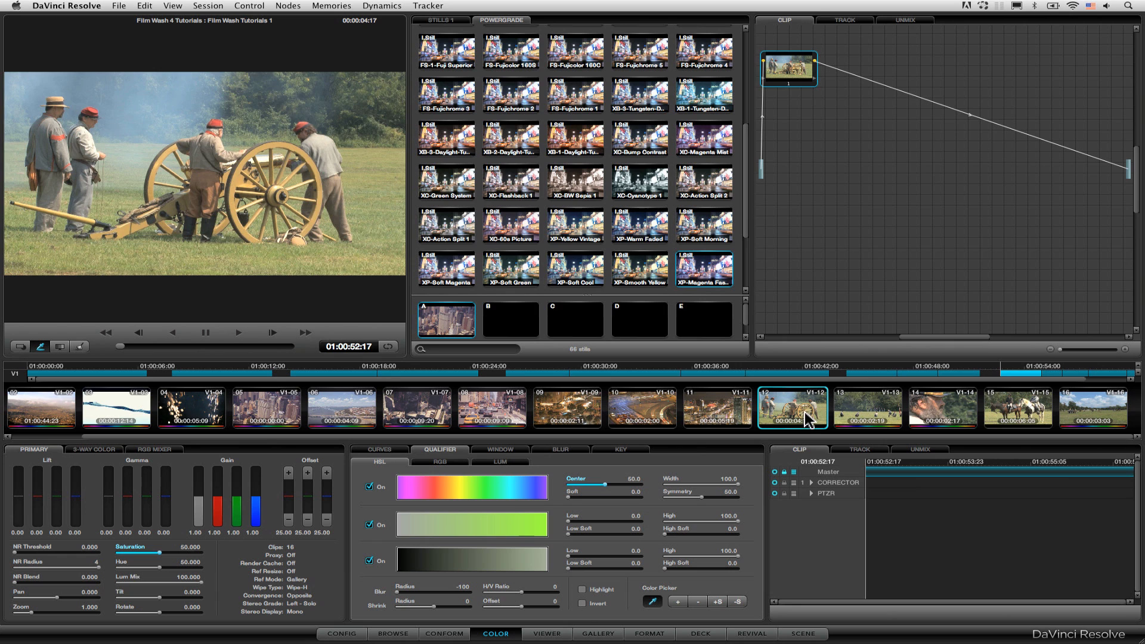
{"action": "key", "text": "alt+shift+c"}
{"action": "left_click", "coordinate": [871, 410]}
{"action": "left_click", "coordinate": [939, 415]}
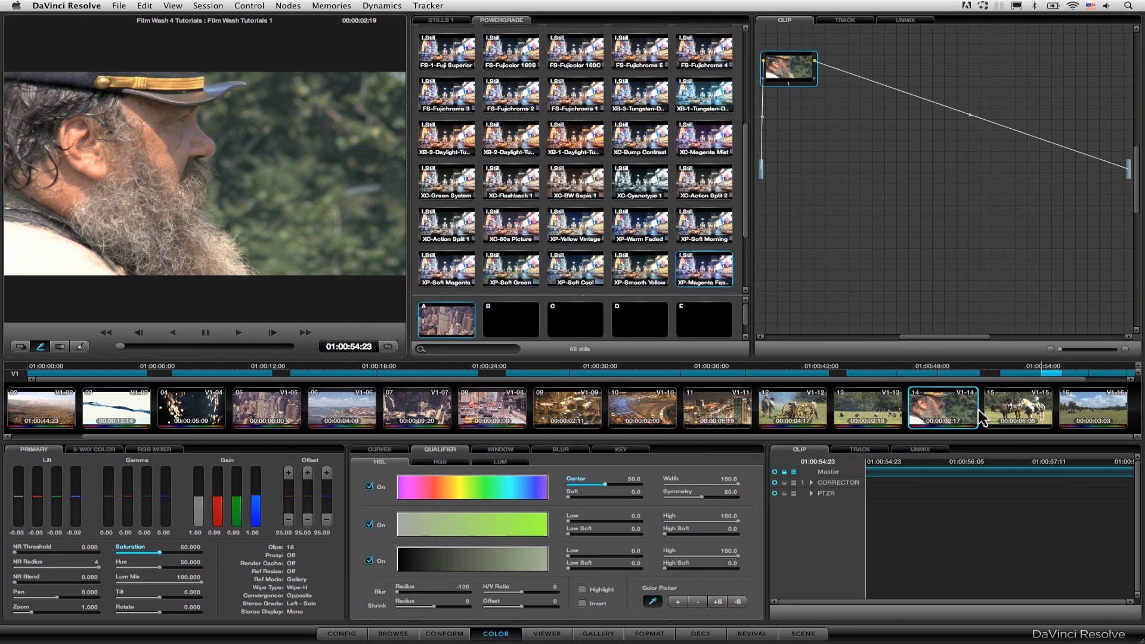
{"action": "left_click", "coordinate": [990, 418]}
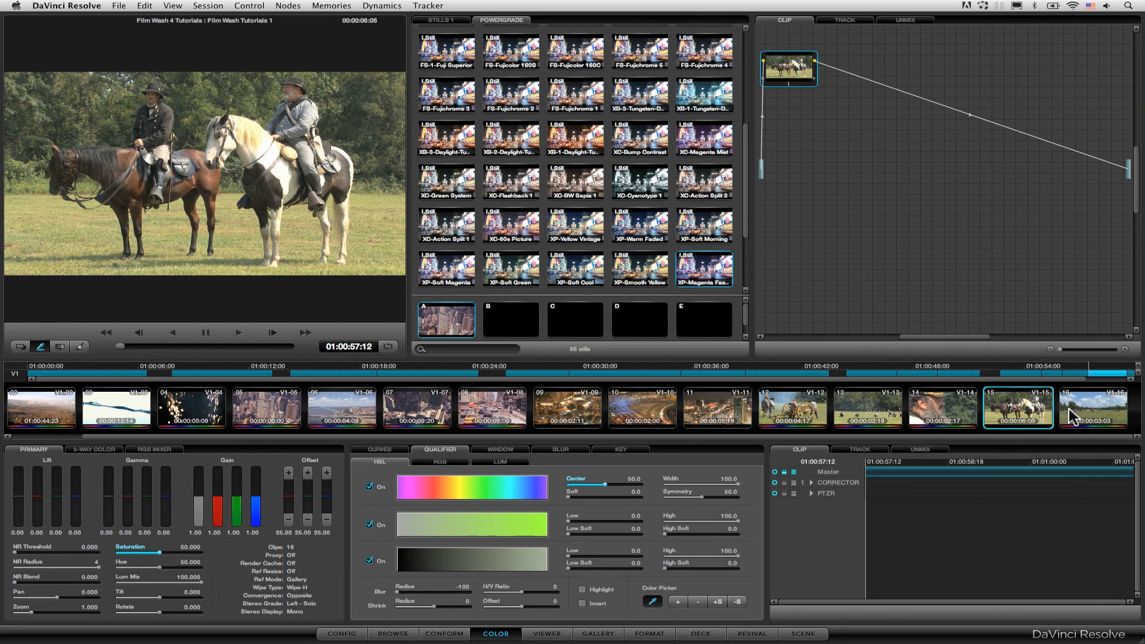
{"action": "left_click", "coordinate": [1072, 416]}
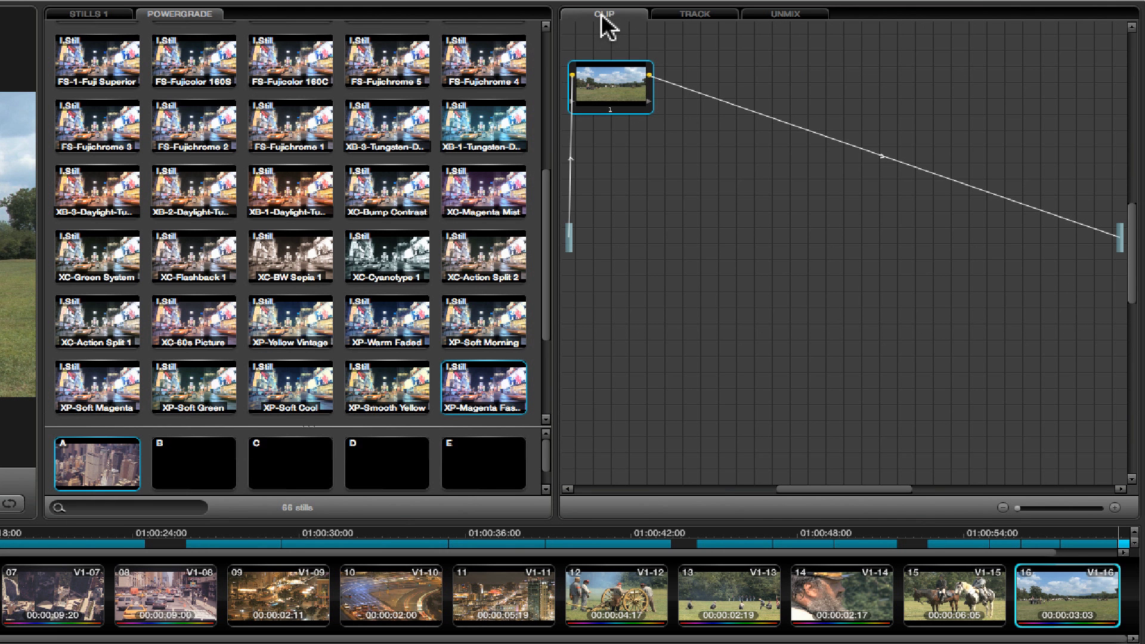
- Switch the node graph to track level and preview the XC-Flashback 1 PowerGrade in a wipe against clip 16
{"action": "left_click", "coordinate": [696, 20]}
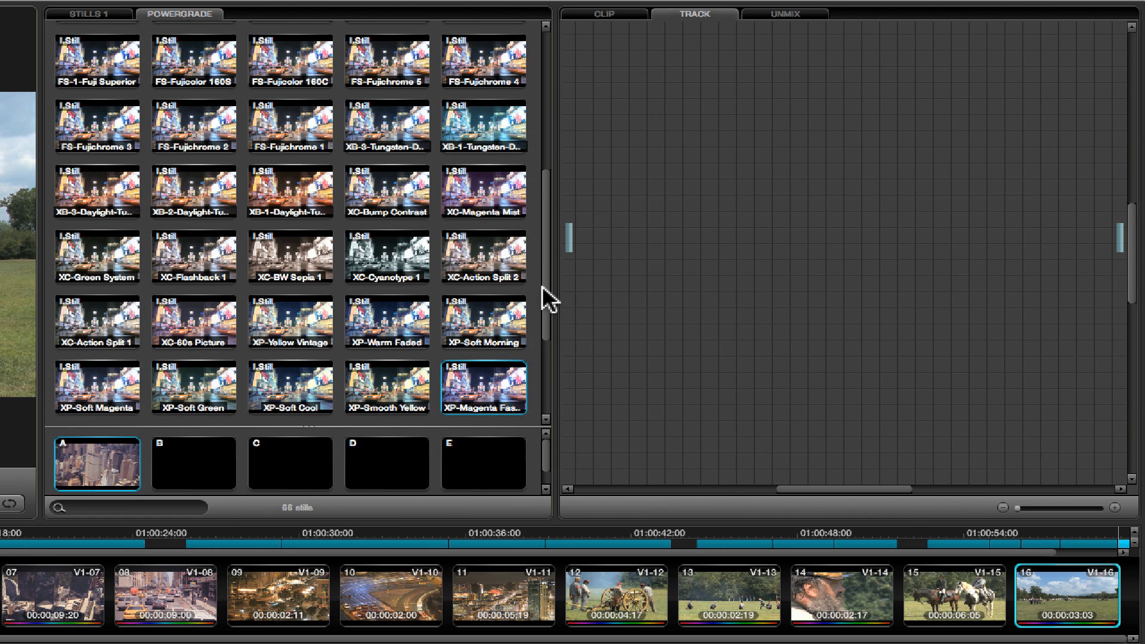
{"action": "left_click_drag", "start_coordinate": [542, 285], "coordinate": [528, 149]}
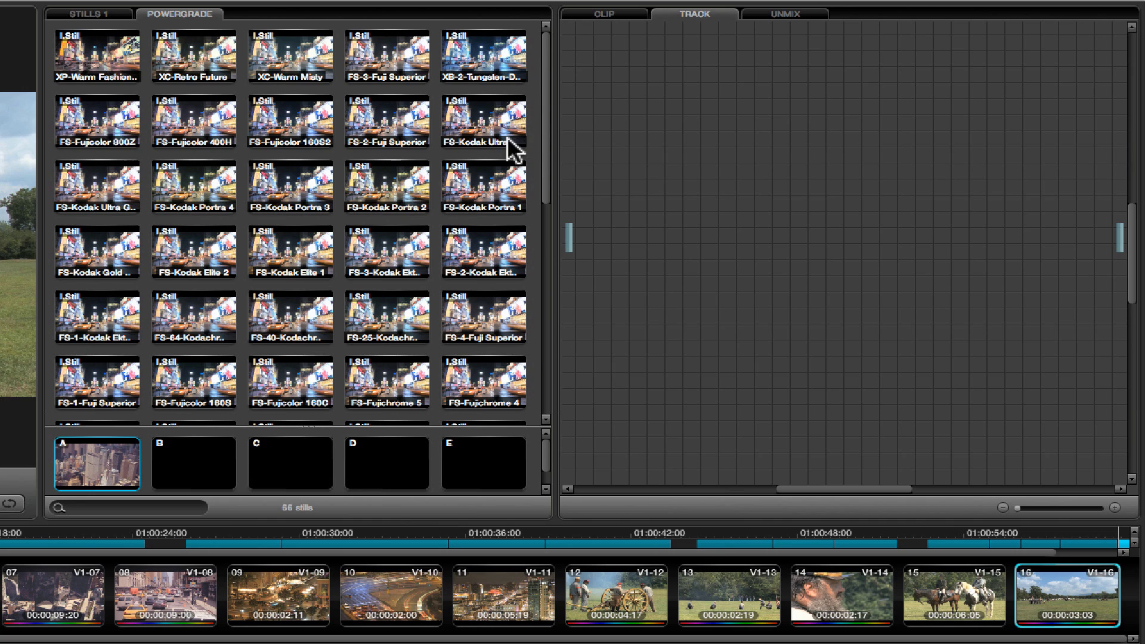
{"action": "scroll", "coordinate": [511, 146], "scroll_direction": "down", "scroll_amount": 1}
{"action": "scroll", "coordinate": [506, 239], "scroll_direction": "down", "scroll_amount": 4}
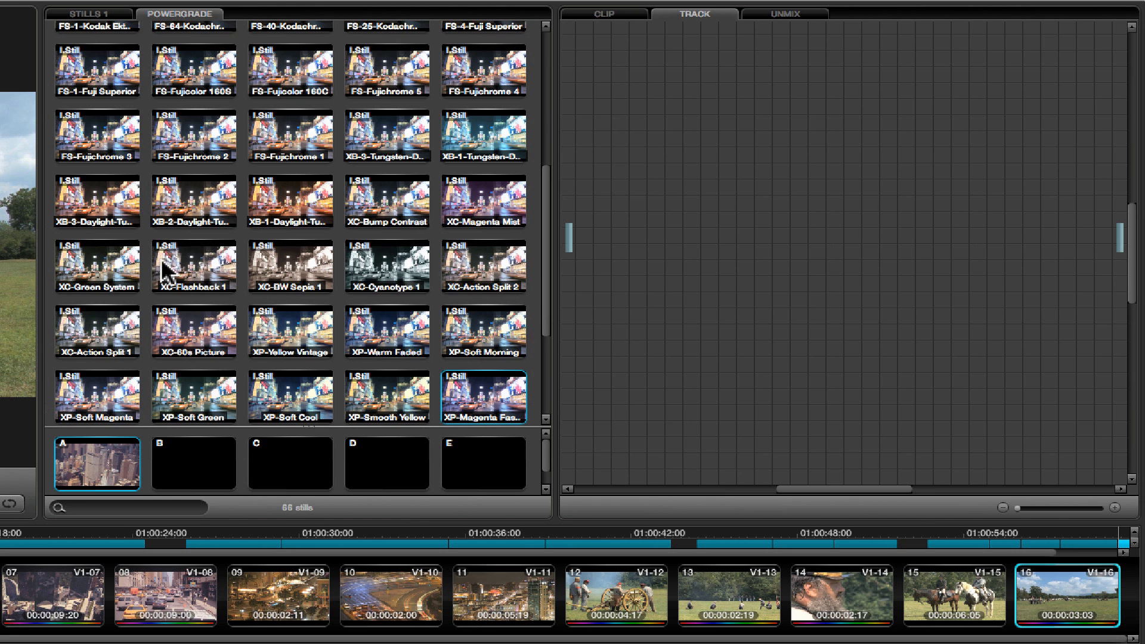
{"action": "left_click", "coordinate": [224, 258]}
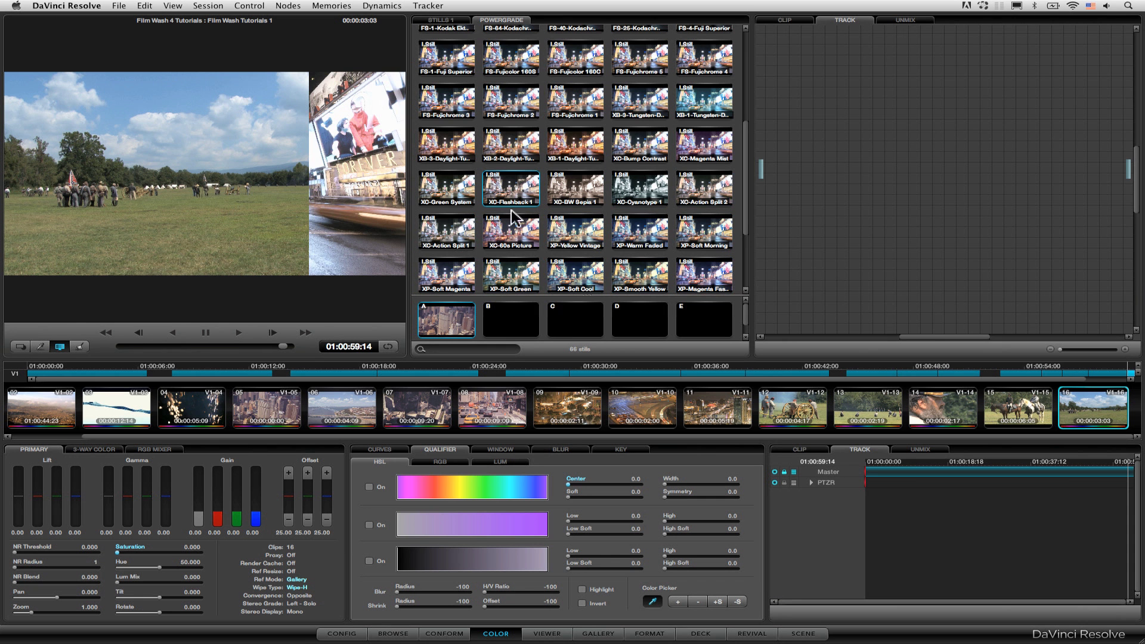
{"action": "mouse_move", "coordinate": [307, 249]}
{"action": "left_mouse_down"}
{"action": "mouse_move", "coordinate": [102, 255]}
{"action": "mouse_move", "coordinate": [325, 249]}
{"action": "mouse_move", "coordinate": [248, 251]}
{"action": "mouse_move", "coordinate": [300, 250]}
{"action": "left_mouse_up"}
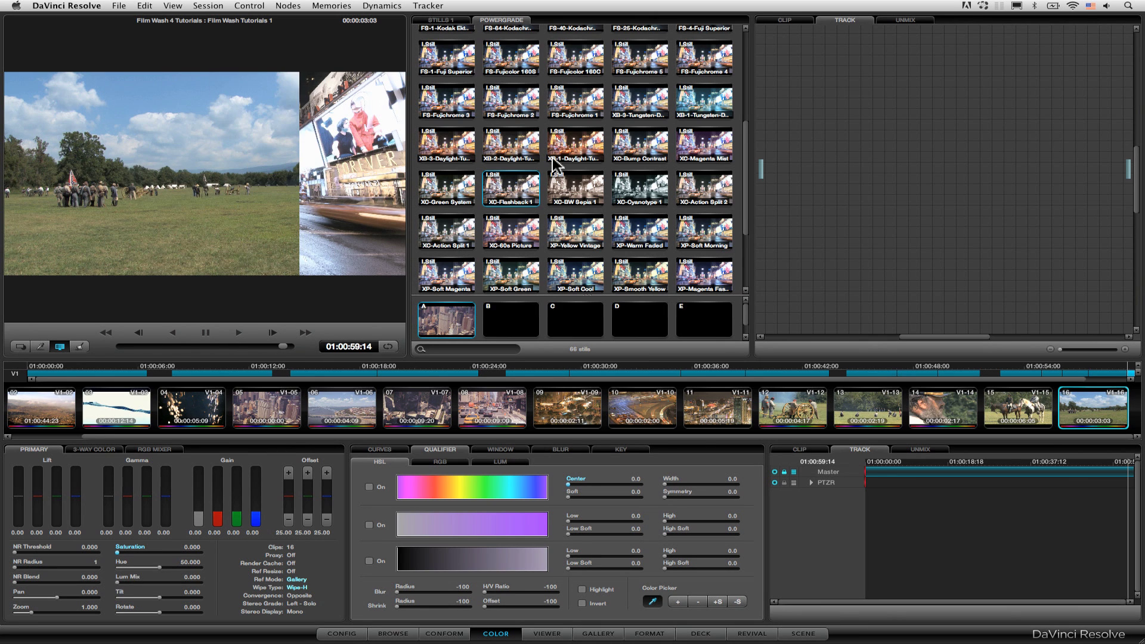
- Try to append the XC-Flashback 1 PowerGrade's node graph to the empty track-level graph
{"action": "right_click", "coordinate": [527, 190]}
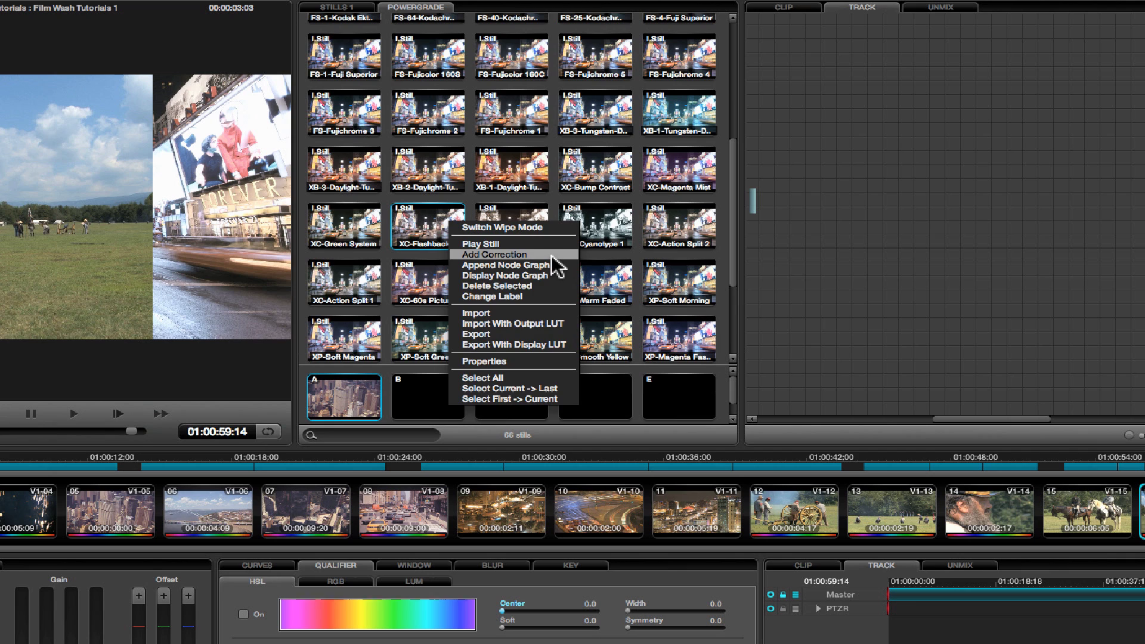
{"action": "left_click", "coordinate": [611, 217]}
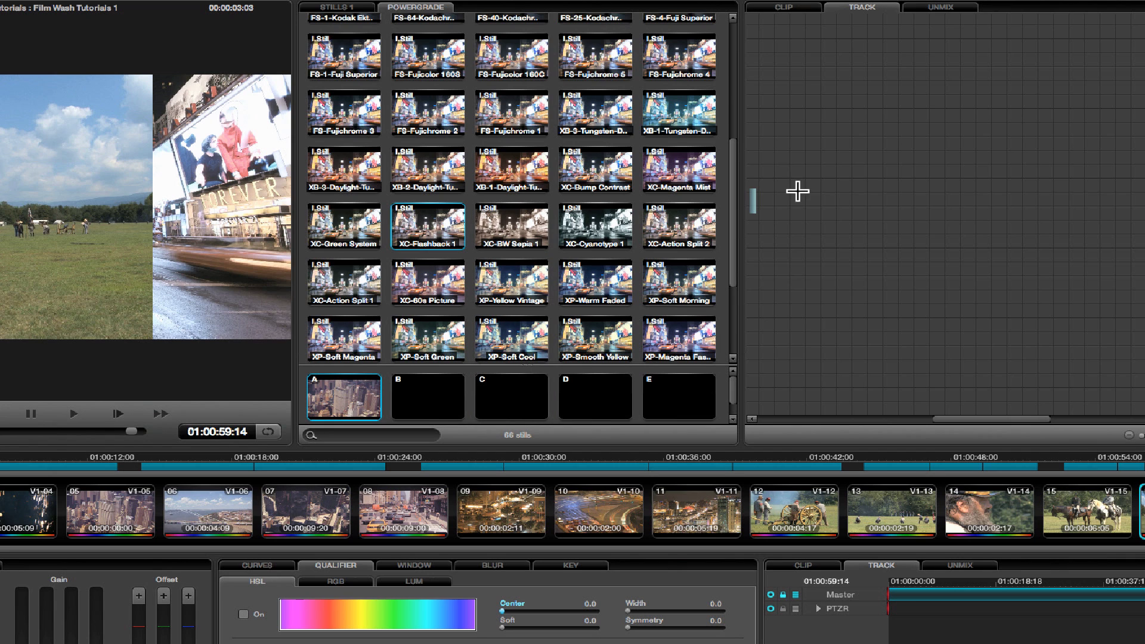
{"action": "right_click", "coordinate": [440, 213]}
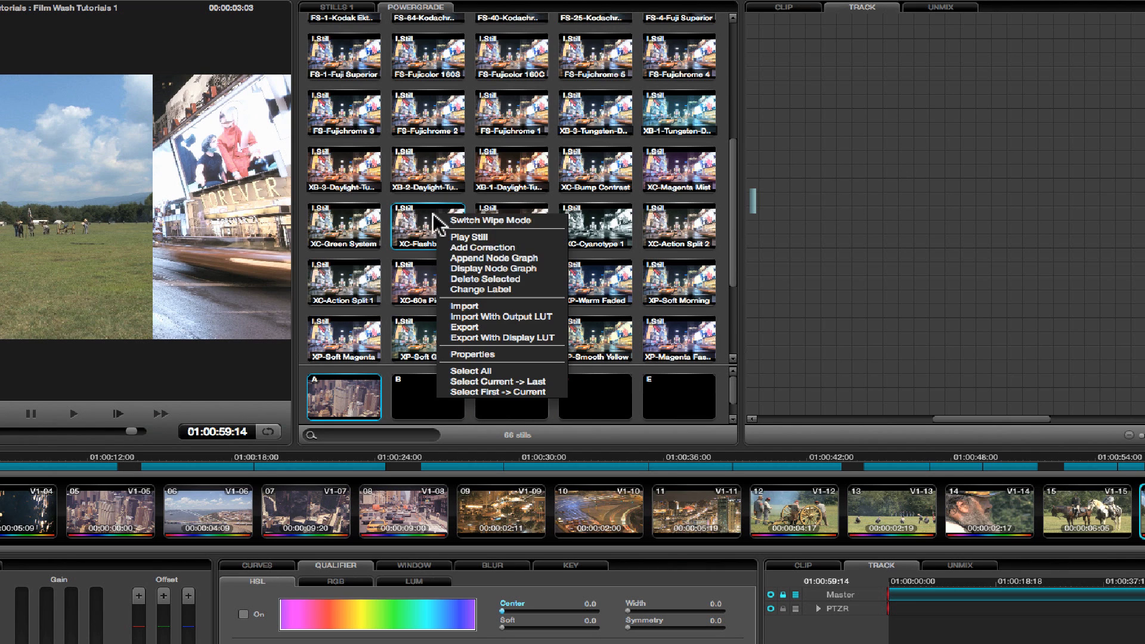
{"action": "left_click", "coordinate": [539, 258]}
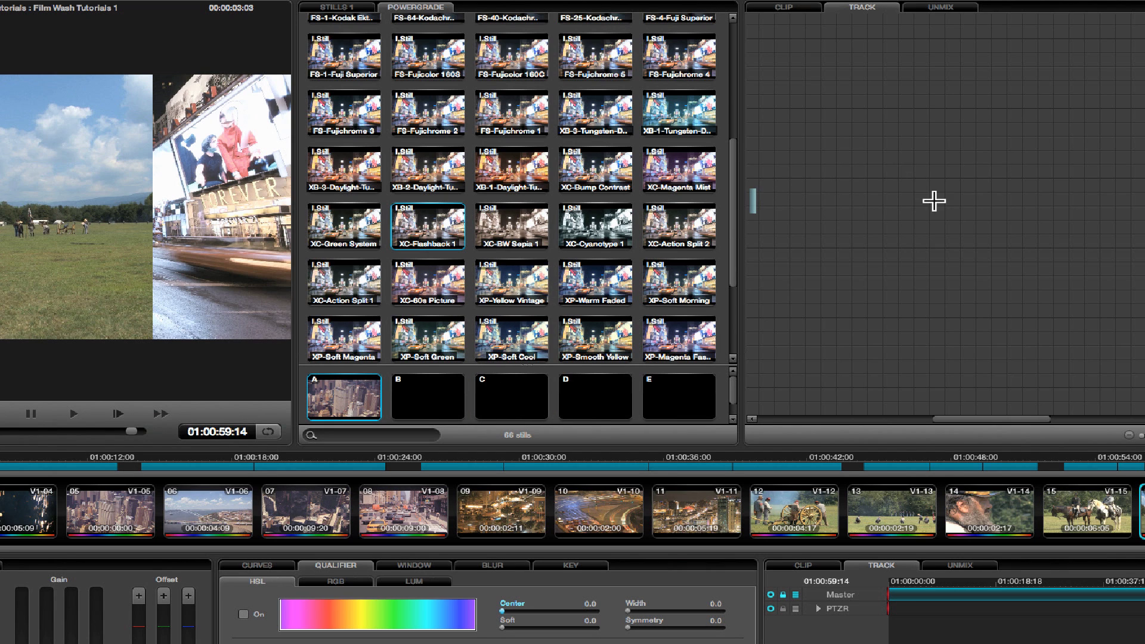
{"action": "left_click", "coordinate": [792, 8]}
{"action": "left_click", "coordinate": [838, 8]}
- Display the node graph of the XC-Flashback 1 PowerGrade and position its window clear of the track-level graph
{"action": "right_click", "coordinate": [425, 220]}
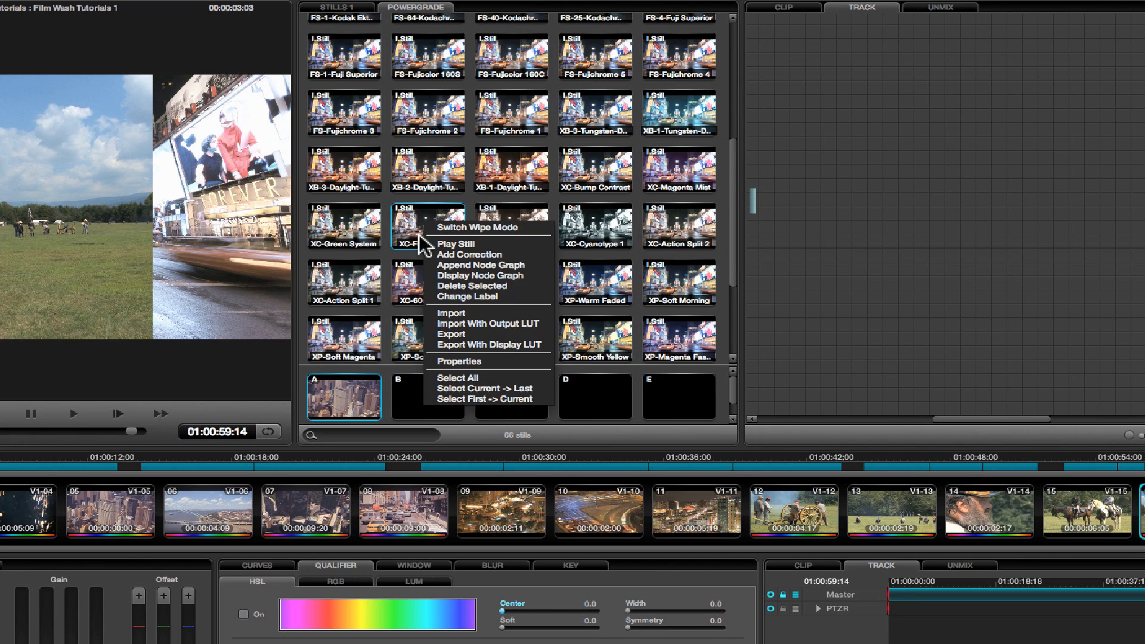
{"action": "left_click", "coordinate": [540, 275]}
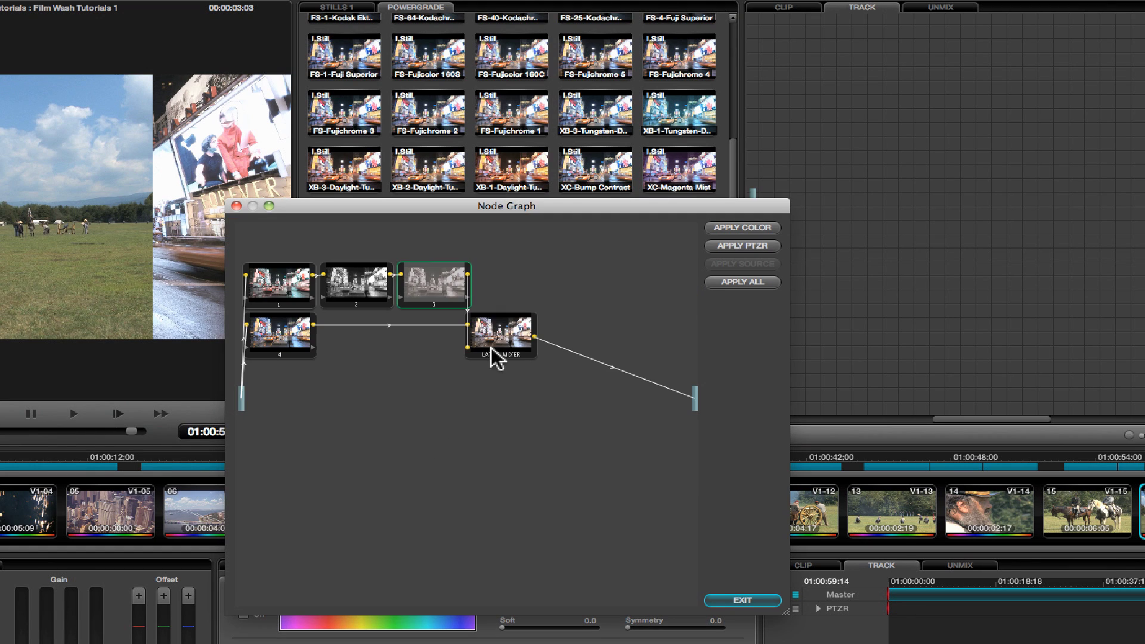
{"action": "left_click_drag", "start_coordinate": [524, 217], "coordinate": [453, 310]}
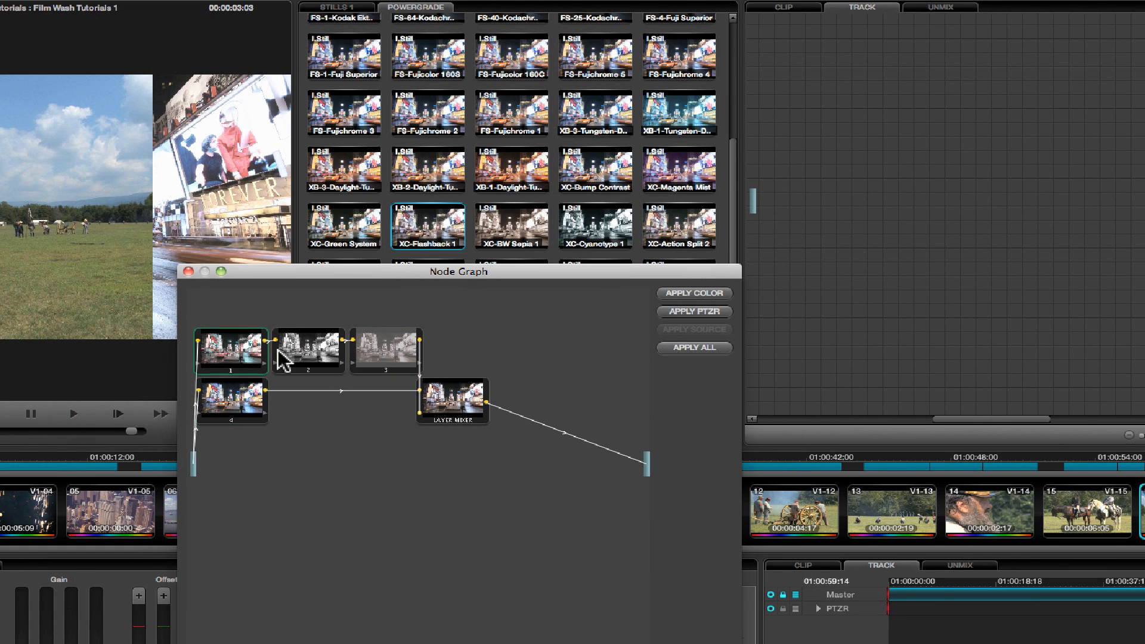
- Examine how the correctors and the layer mixer are arranged and connected in the displayed XC-Flashback 1 node graph
{"action": "left_click", "coordinate": [449, 400]}
{"action": "left_click", "coordinate": [223, 405]}
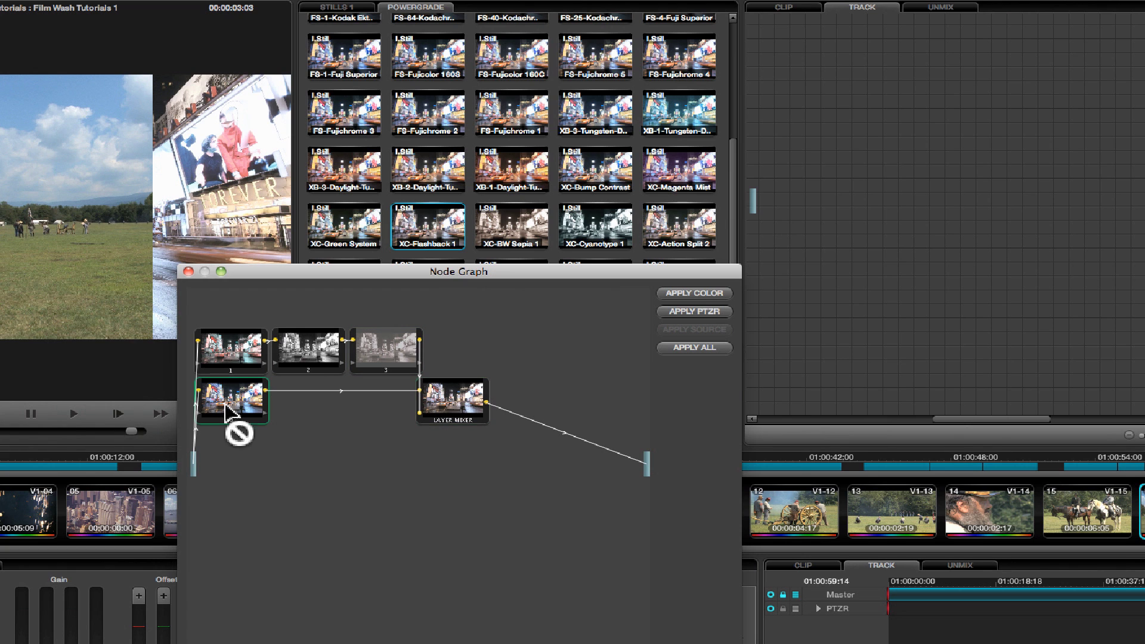
{"action": "left_click", "coordinate": [231, 364]}
{"action": "left_click", "coordinate": [311, 352]}
{"action": "left_click", "coordinate": [406, 342]}
{"action": "left_click", "coordinate": [451, 387]}
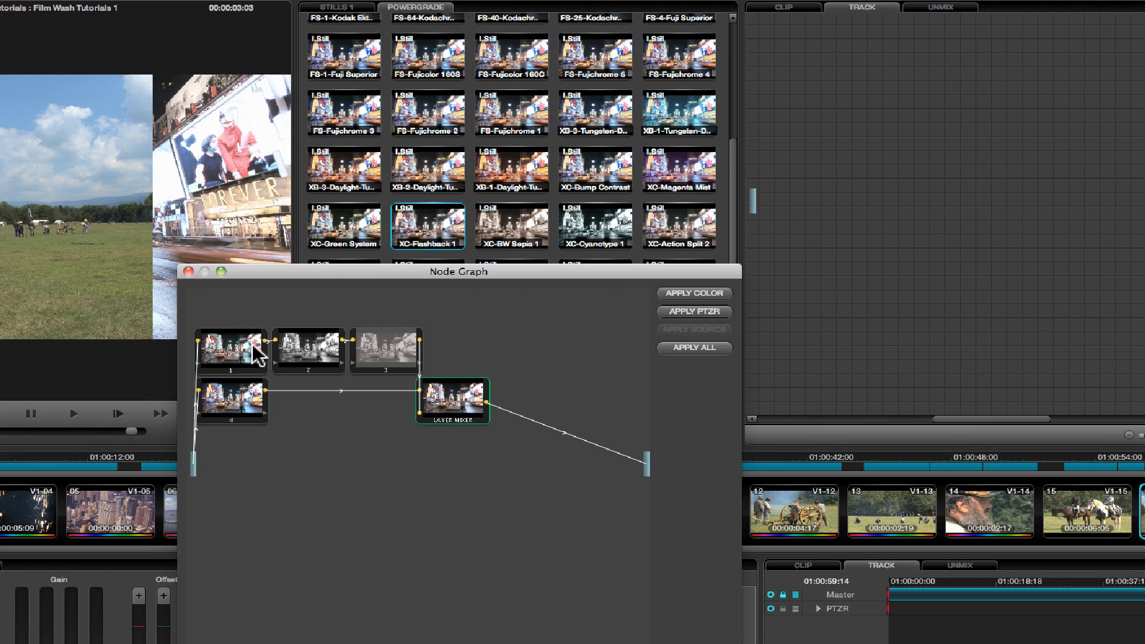
{"action": "left_click_drag", "start_coordinate": [409, 274], "coordinate": [391, 162]}
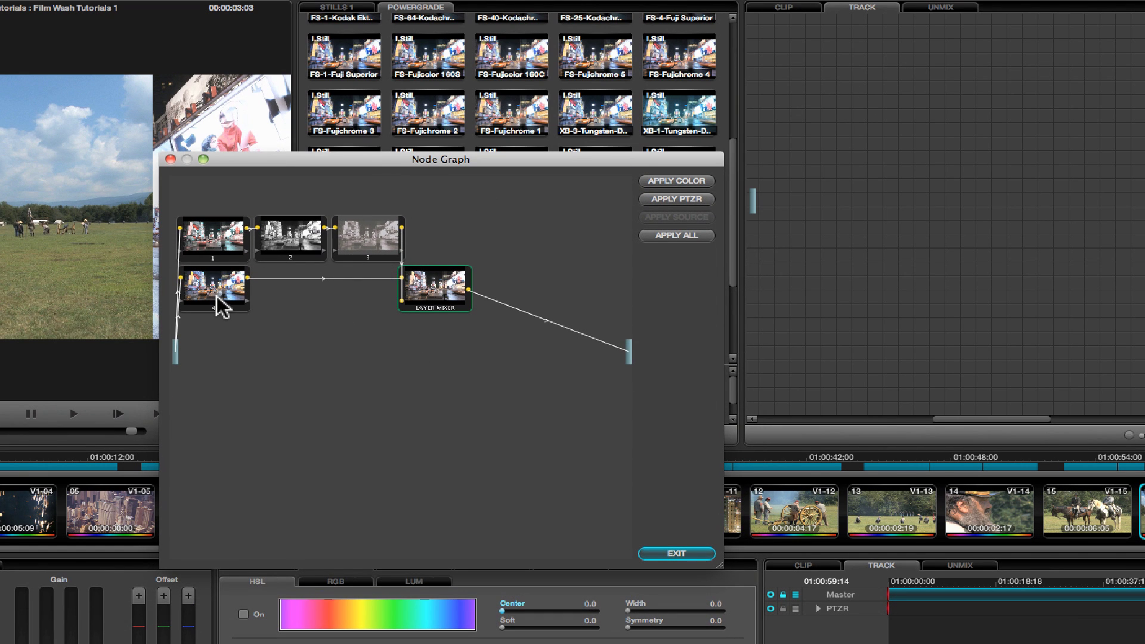
{"action": "mouse_move", "coordinate": [223, 300]}
{"action": "left_mouse_down"}
{"action": "mouse_move", "coordinate": [222, 321]}
{"action": "mouse_move", "coordinate": [269, 320]}
{"action": "mouse_move", "coordinate": [235, 295]}
{"action": "left_mouse_up"}
{"action": "left_click", "coordinate": [237, 233]}
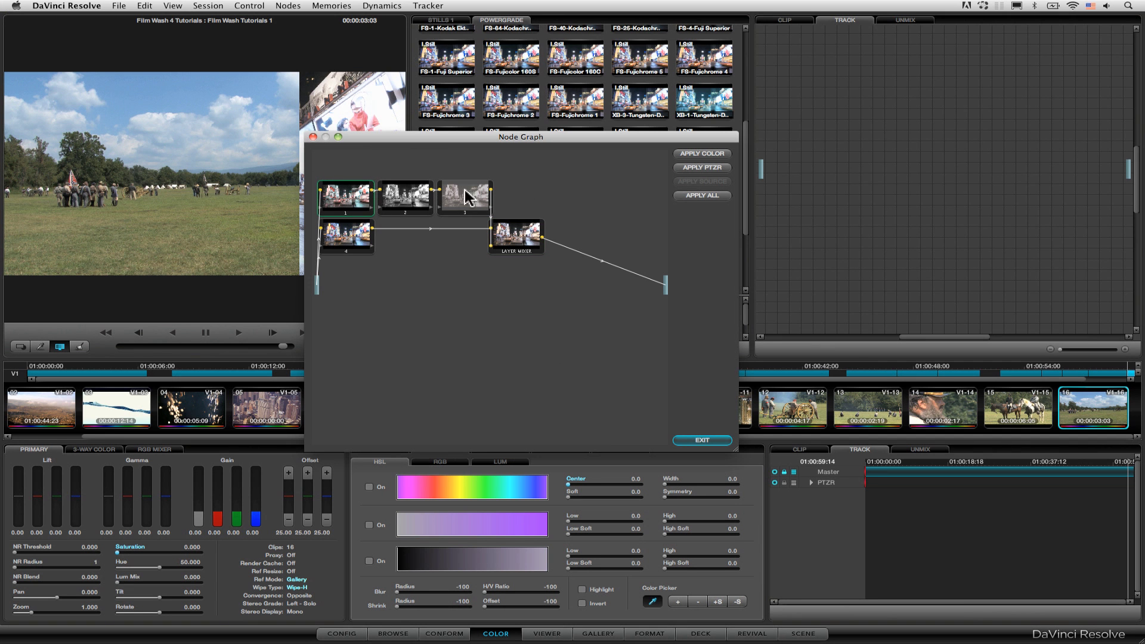
- Add a corrector node to the empty track-level graph and connect it to the source and the output
{"action": "right_click", "coordinate": [835, 169]}
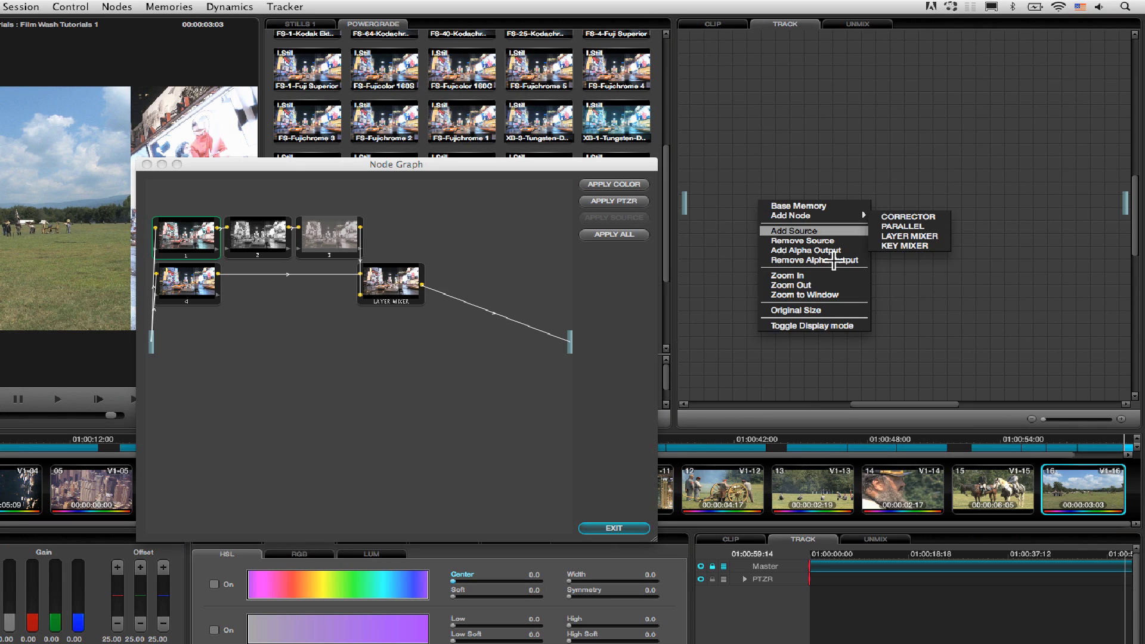
{"action": "mouse_move", "coordinate": [858, 215]}
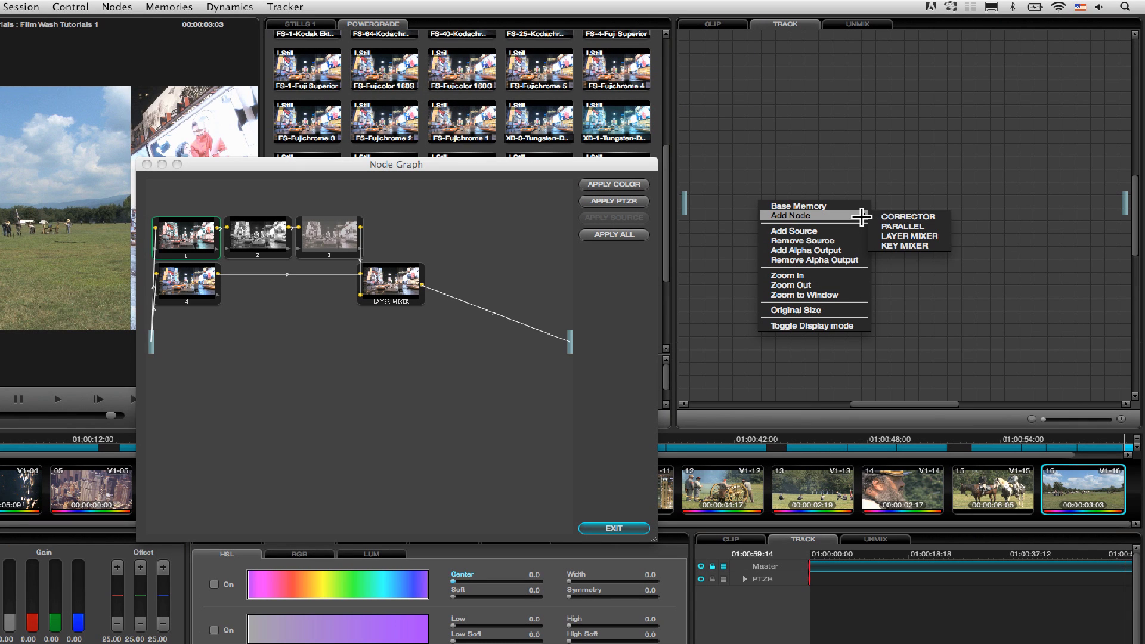
{"action": "left_click", "coordinate": [904, 217]}
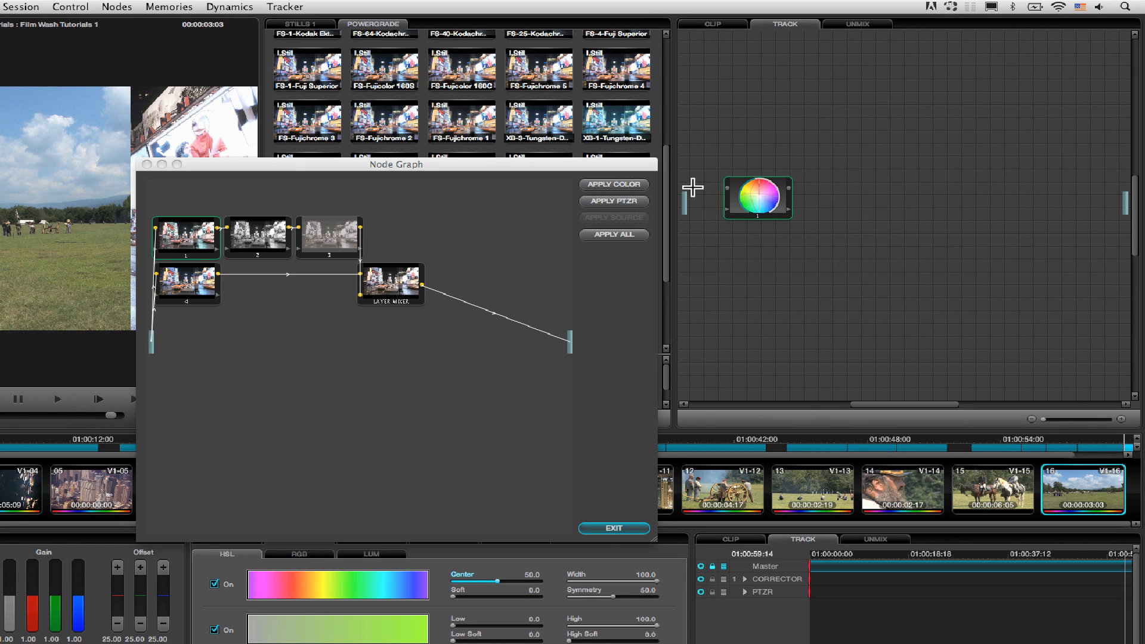
{"action": "left_click_drag", "start_coordinate": [695, 197], "coordinate": [724, 187]}
{"action": "left_click_drag", "start_coordinate": [798, 190], "coordinate": [1125, 200]}
{"action": "left_click_drag", "start_coordinate": [777, 199], "coordinate": [781, 195]}
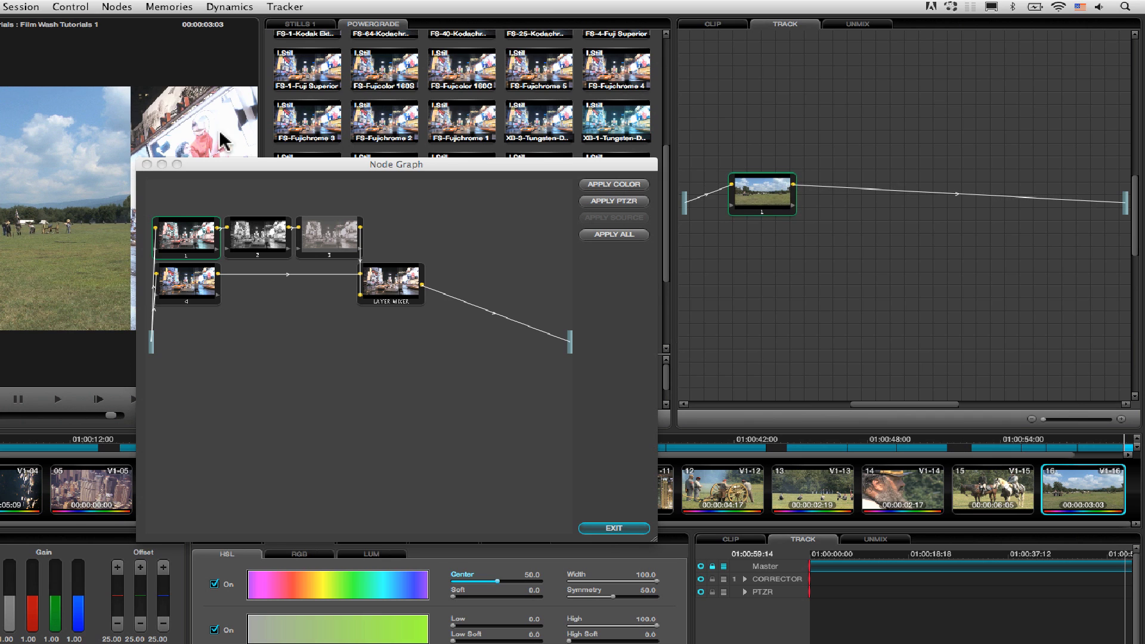
- Add two serial nodes after the first corrector in the track-level graph
{"action": "left_click", "coordinate": [153, 8]}
{"action": "left_click", "coordinate": [117, 23]}
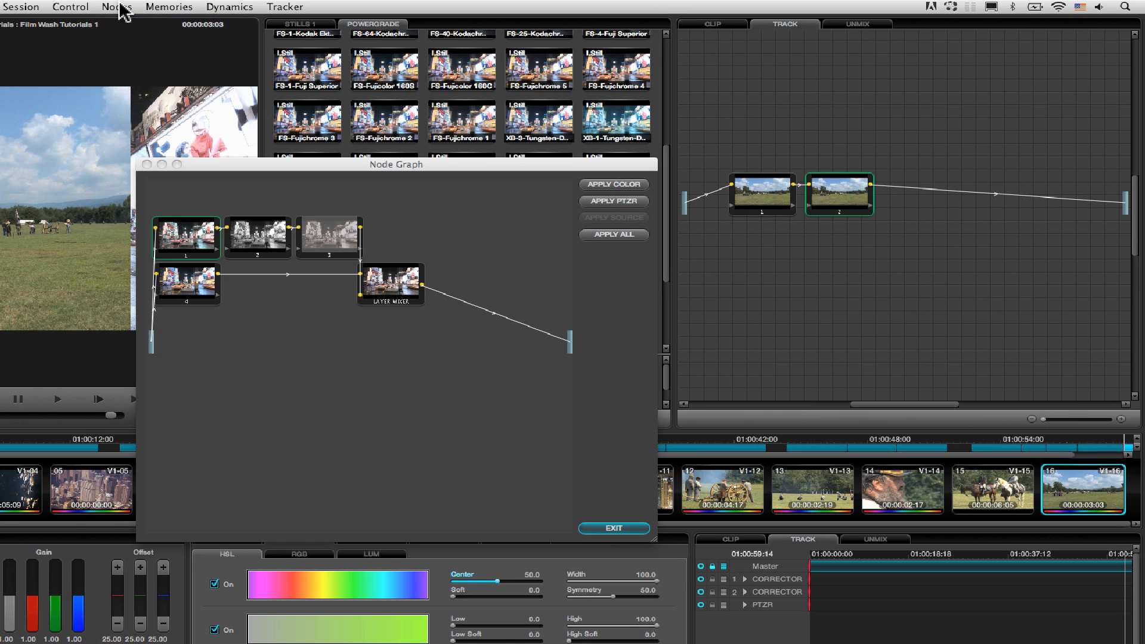
{"action": "left_click", "coordinate": [116, 7]}
{"action": "left_click", "coordinate": [119, 22]}
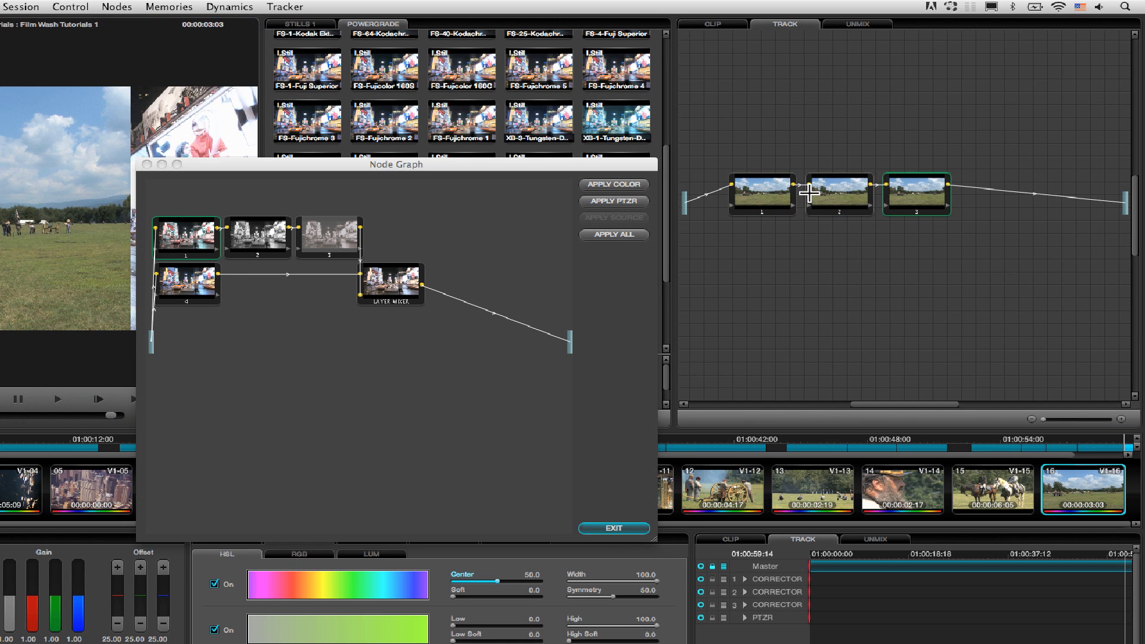
- Add a layer node to the third corrector, place it beneath the first corrector and connect its input to the source
{"action": "left_click", "coordinate": [65, 7]}
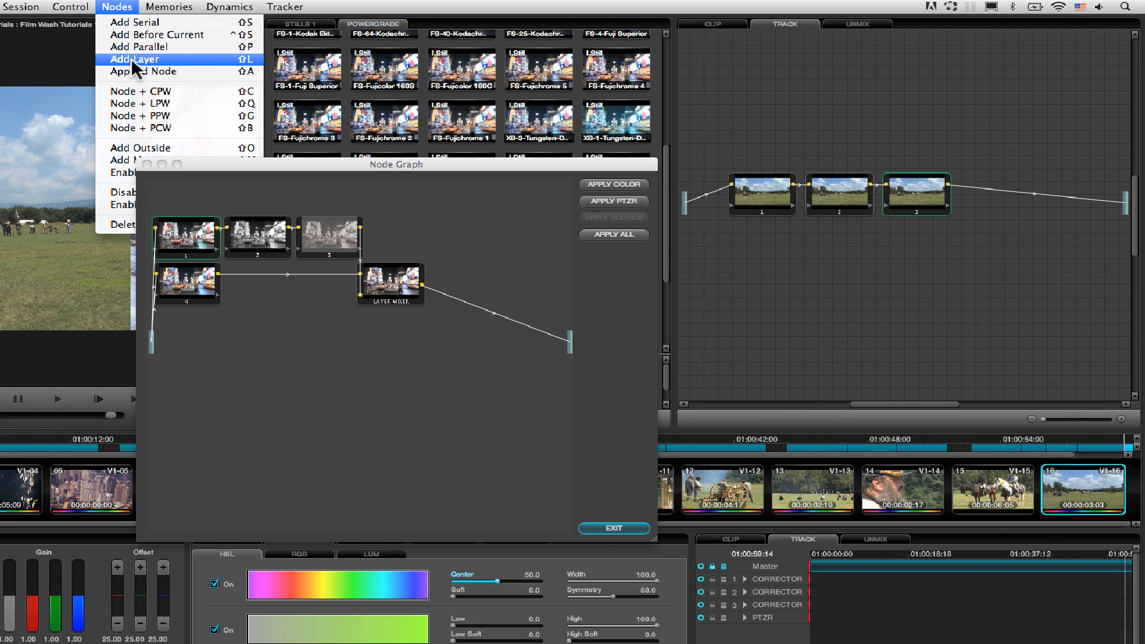
{"action": "left_click", "coordinate": [132, 59]}
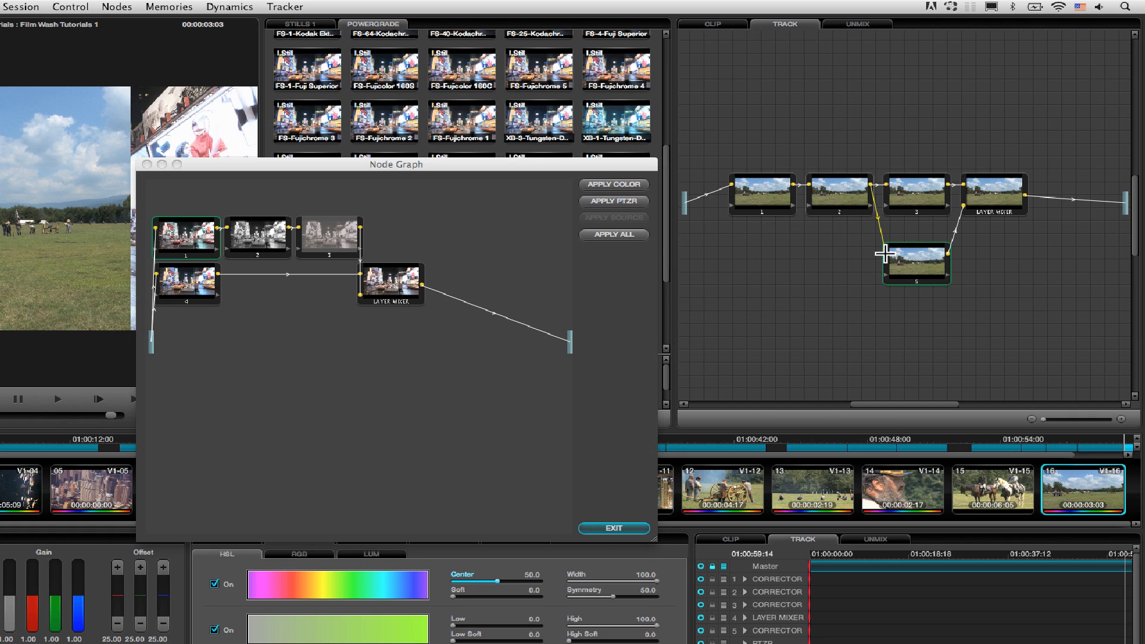
{"action": "left_click_drag", "start_coordinate": [884, 254], "coordinate": [776, 259]}
{"action": "left_click_drag", "start_coordinate": [687, 210], "coordinate": [748, 259]}
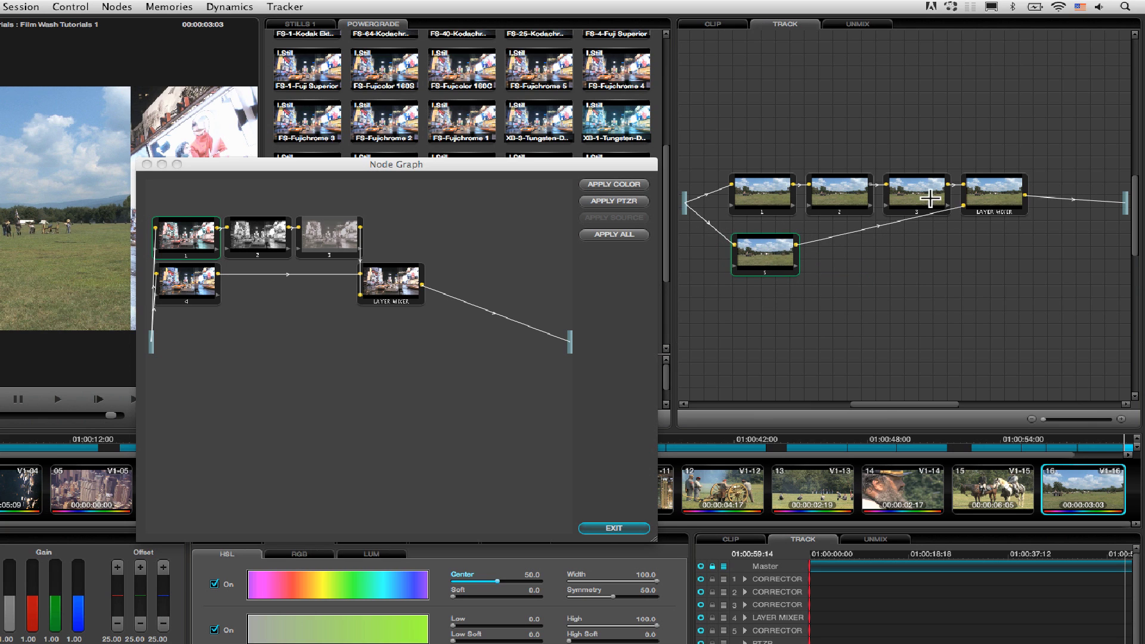
- Reposition the layer mixer and swap its inputs, connecting the lower corrector to the first input and node 3 to the second
{"action": "left_click_drag", "start_coordinate": [976, 203], "coordinate": [966, 251]}
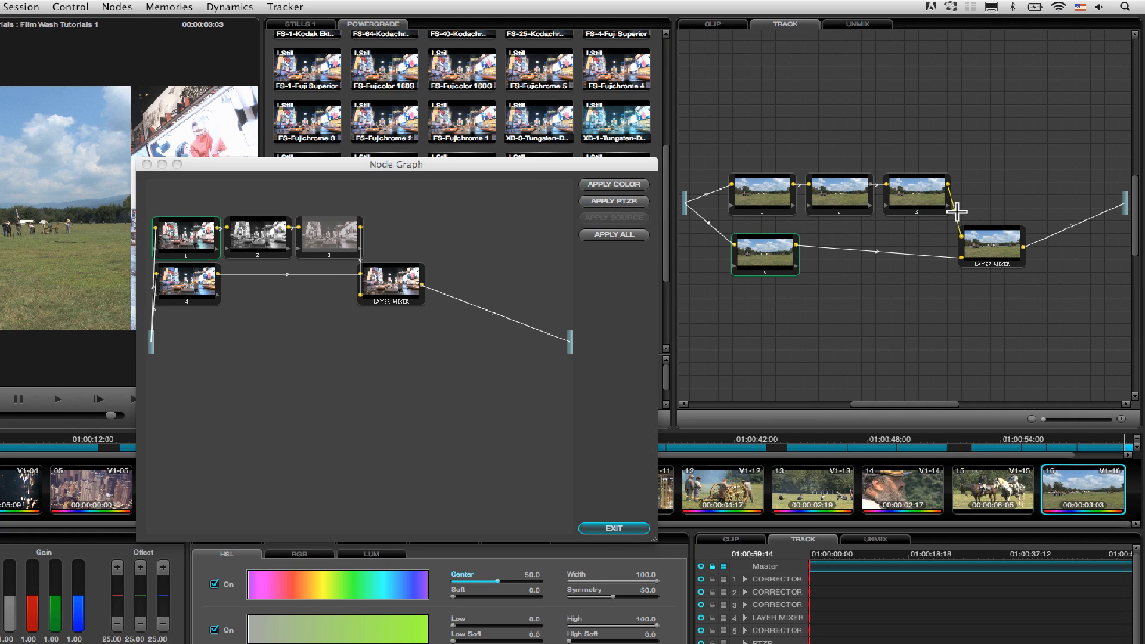
{"action": "key", "text": "Delete"}
{"action": "key", "text": "Delete"}
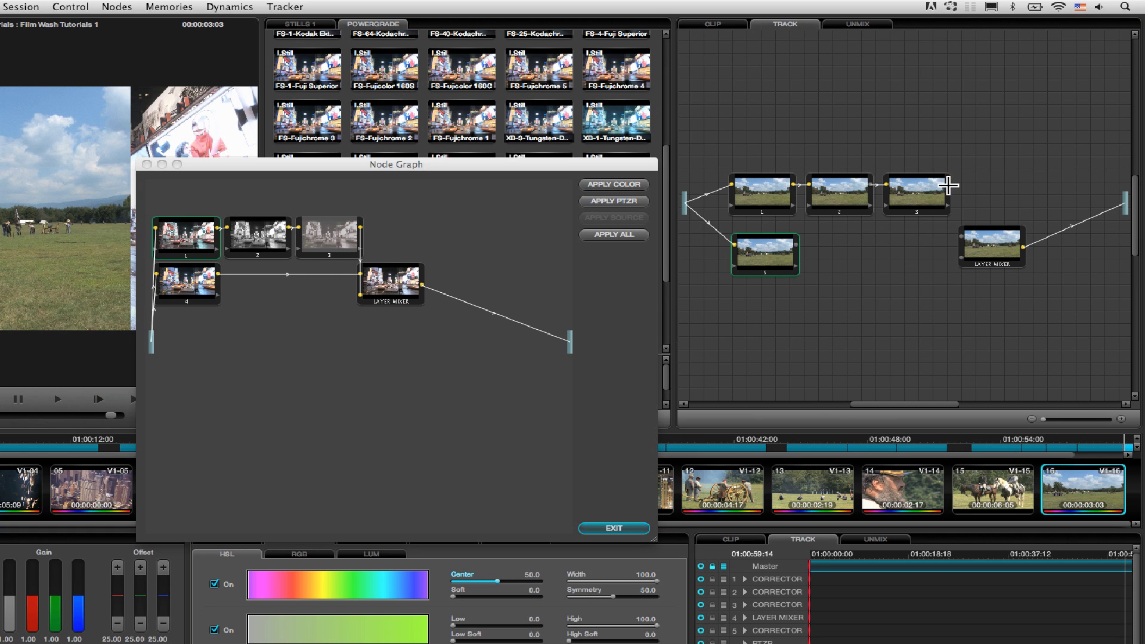
{"action": "left_click_drag", "start_coordinate": [977, 195], "coordinate": [985, 257]}
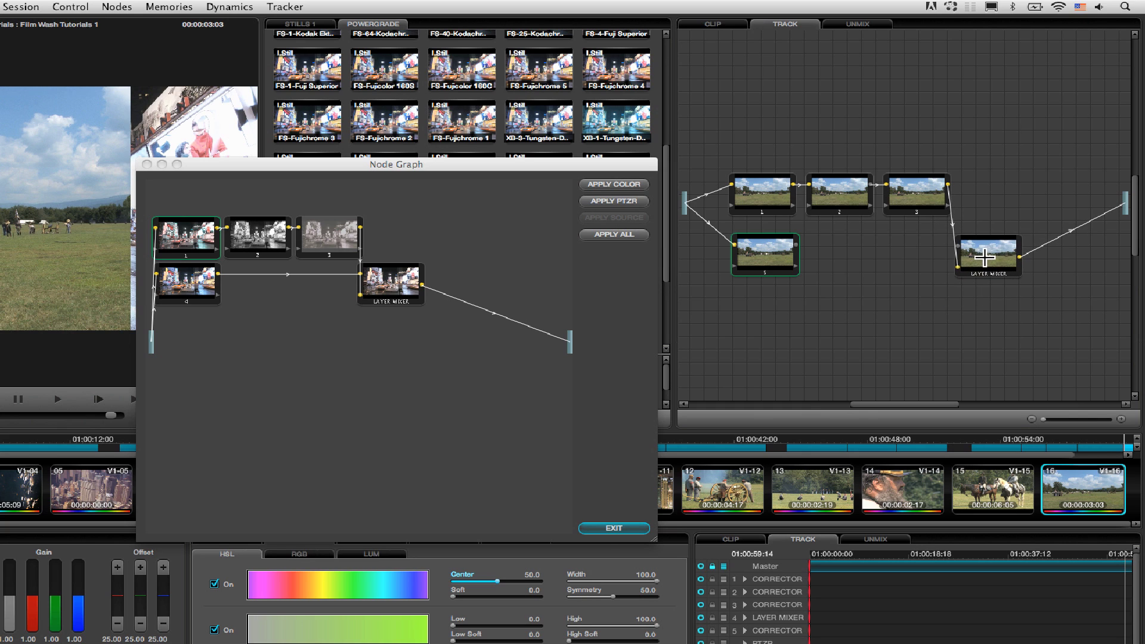
{"action": "left_click_drag", "start_coordinate": [798, 245], "coordinate": [1017, 242]}
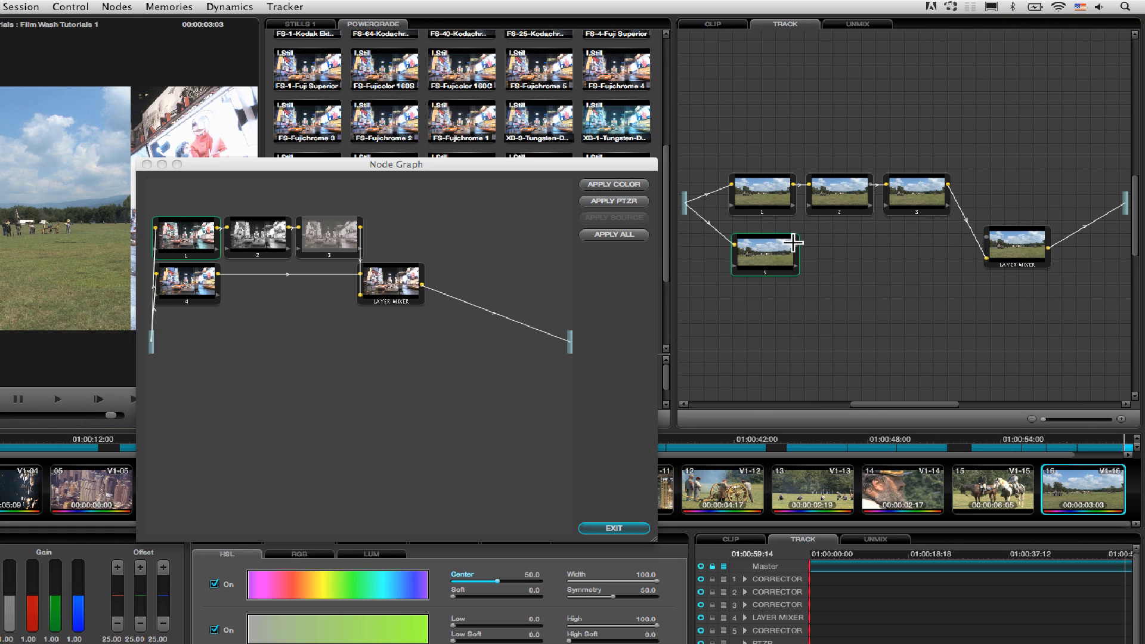
{"action": "mouse_move", "coordinate": [793, 242]}
{"action": "left_mouse_down"}
{"action": "mouse_move", "coordinate": [897, 228]}
{"action": "mouse_move", "coordinate": [990, 235]}
{"action": "mouse_move", "coordinate": [977, 242]}
{"action": "left_mouse_up"}
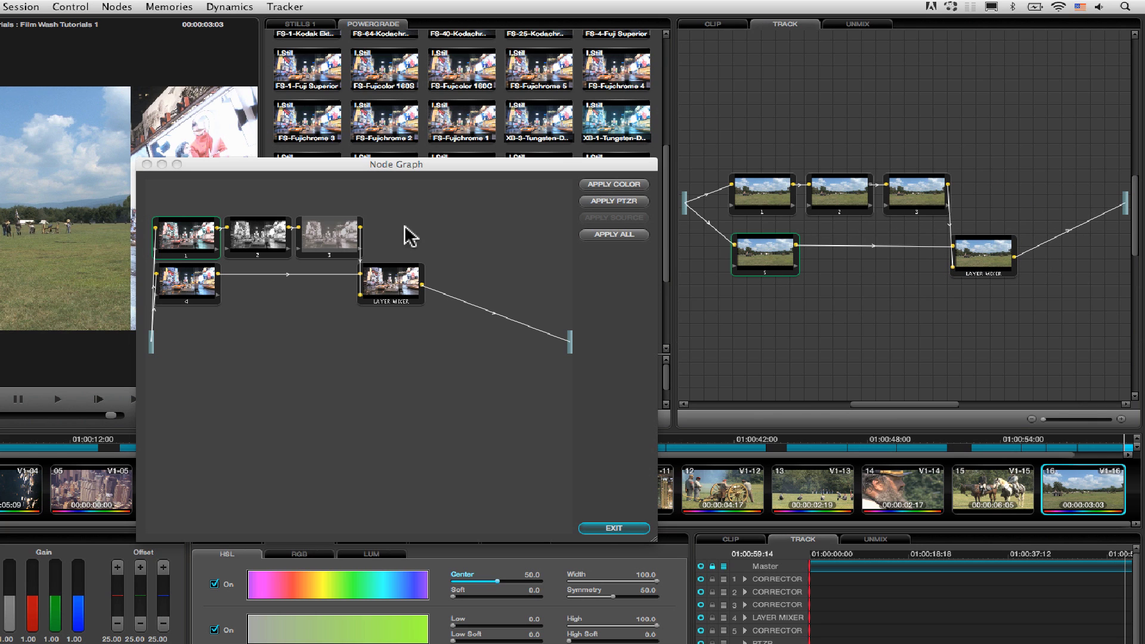
- Copy the grade of each XC-Flashback 1 node, including the layer mixer, onto the matching track-level node
{"action": "left_click_drag", "start_coordinate": [196, 232], "coordinate": [768, 214]}
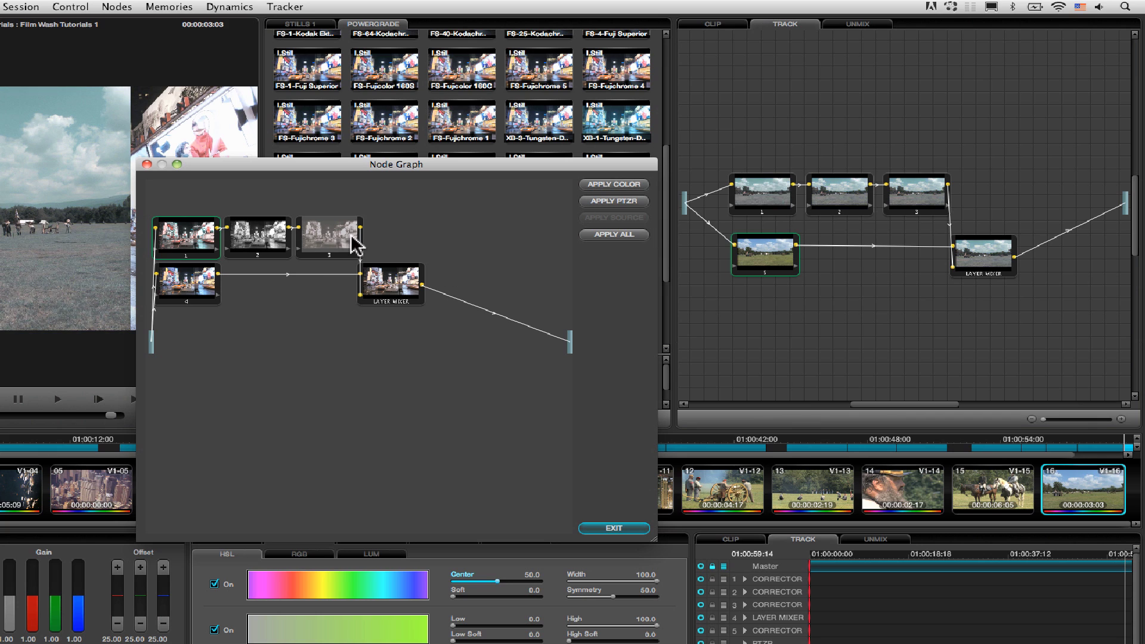
{"action": "left_click_drag", "start_coordinate": [286, 239], "coordinate": [821, 215]}
{"action": "left_click_drag", "start_coordinate": [358, 239], "coordinate": [918, 203]}
{"action": "left_click_drag", "start_coordinate": [187, 280], "coordinate": [806, 263]}
{"action": "left_click_drag", "start_coordinate": [403, 285], "coordinate": [963, 264]}
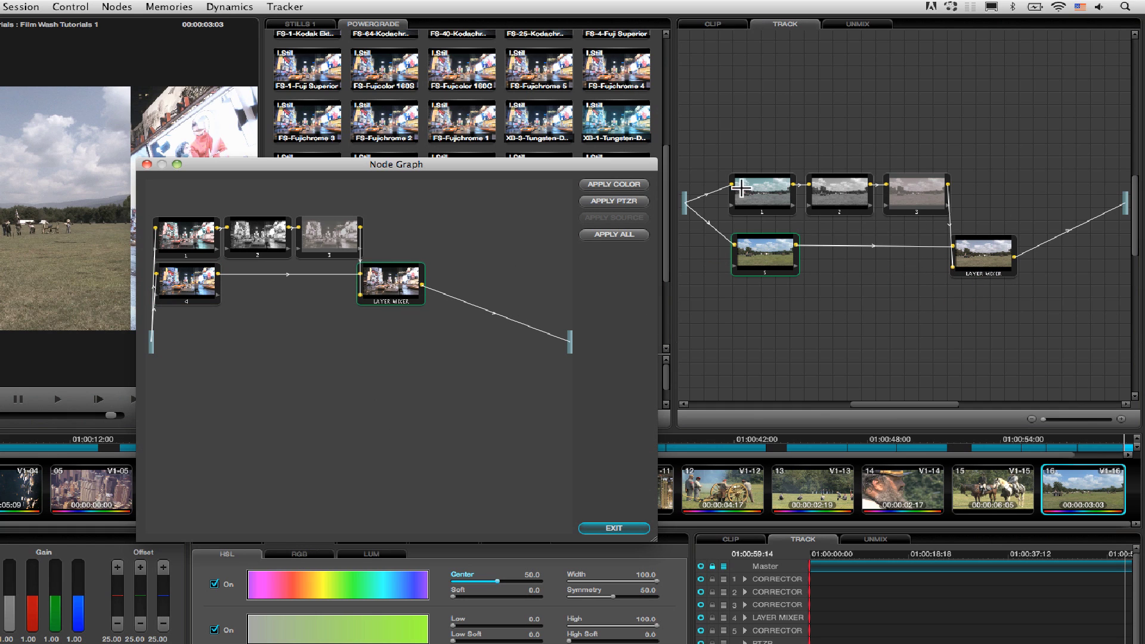
- Close the PowerGrade's node graph window and turn off the wipe over clip 16
{"action": "left_click", "coordinate": [614, 529]}
{"action": "right_click", "coordinate": [216, 364]}
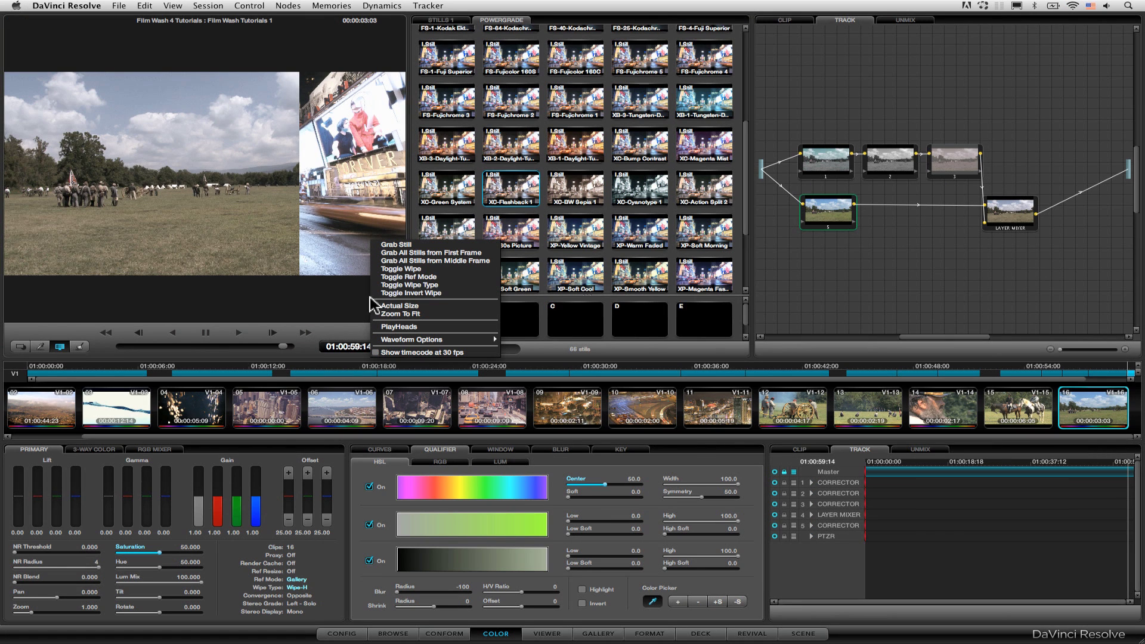
{"action": "left_click", "coordinate": [402, 269]}
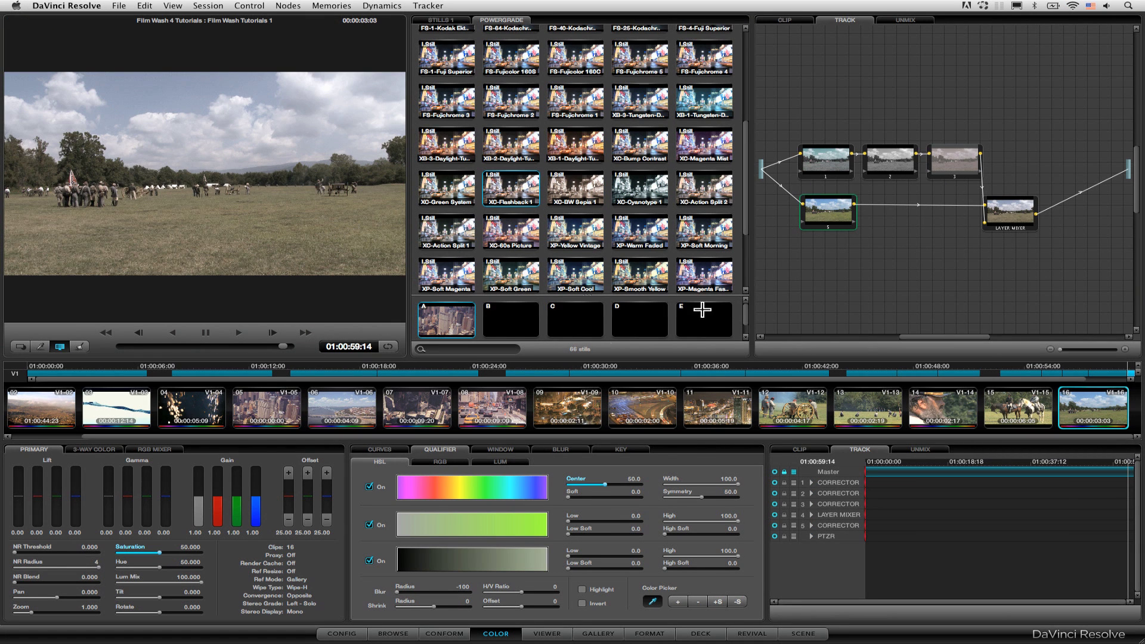
- Lower the key output gain of track node 3 to about 0.45
{"action": "left_click", "coordinate": [957, 162]}
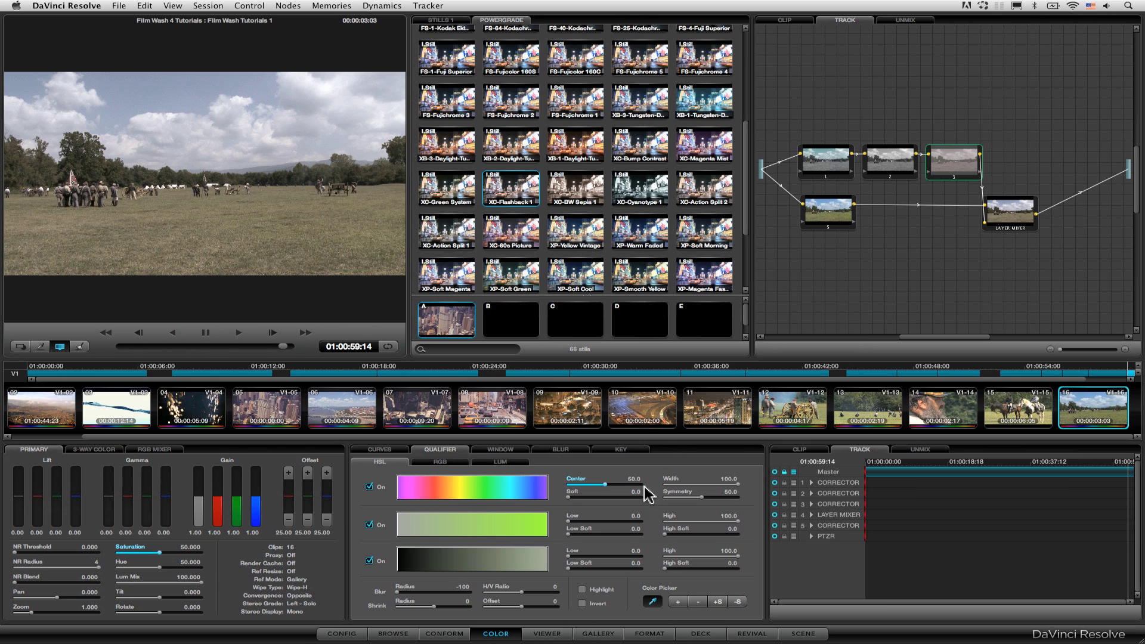
{"action": "left_click", "coordinate": [623, 451]}
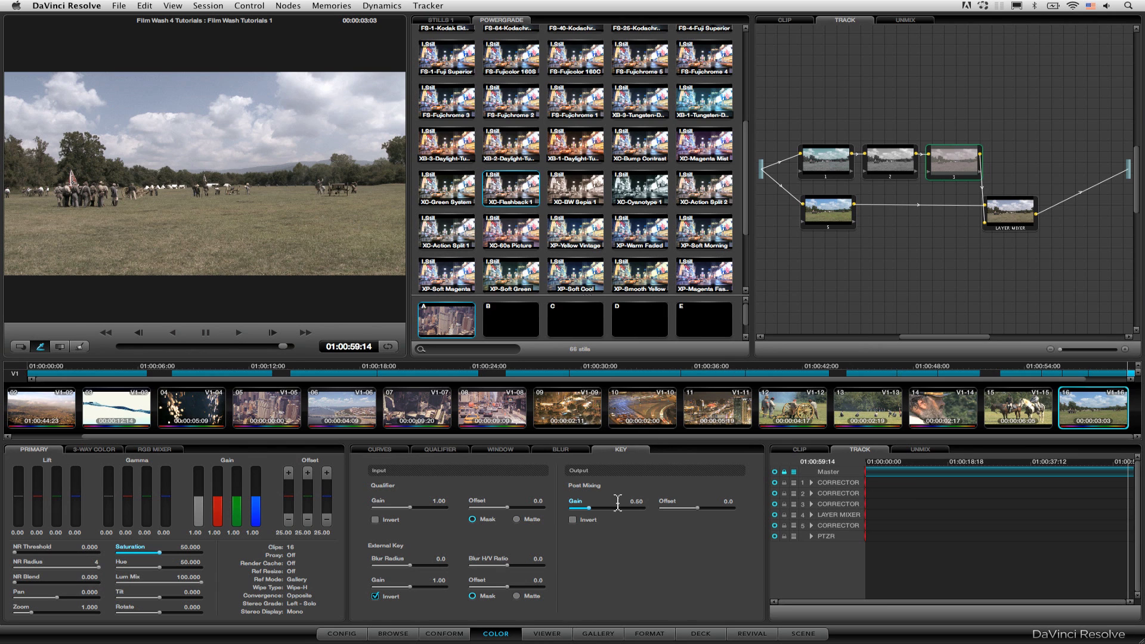
{"action": "mouse_move", "coordinate": [590, 507]}
{"action": "left_mouse_down"}
{"action": "mouse_move", "coordinate": [542, 508]}
{"action": "mouse_move", "coordinate": [629, 514]}
{"action": "mouse_move", "coordinate": [537, 511]}
{"action": "mouse_move", "coordinate": [583, 516]}
{"action": "mouse_move", "coordinate": [574, 519]}
{"action": "left_mouse_up"}
- Review the track-level flashback look across the reenactment clips 12 to 16
{"action": "left_click", "coordinate": [1023, 408]}
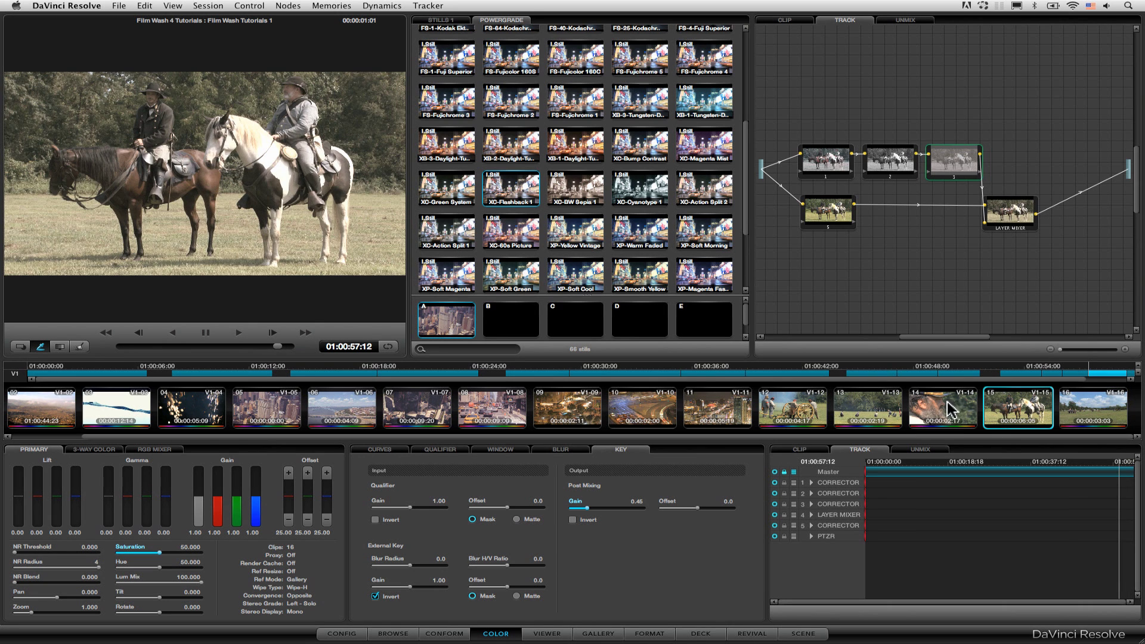
{"action": "left_click", "coordinate": [952, 411]}
{"action": "left_click", "coordinate": [871, 416]}
{"action": "left_click", "coordinate": [820, 419]}
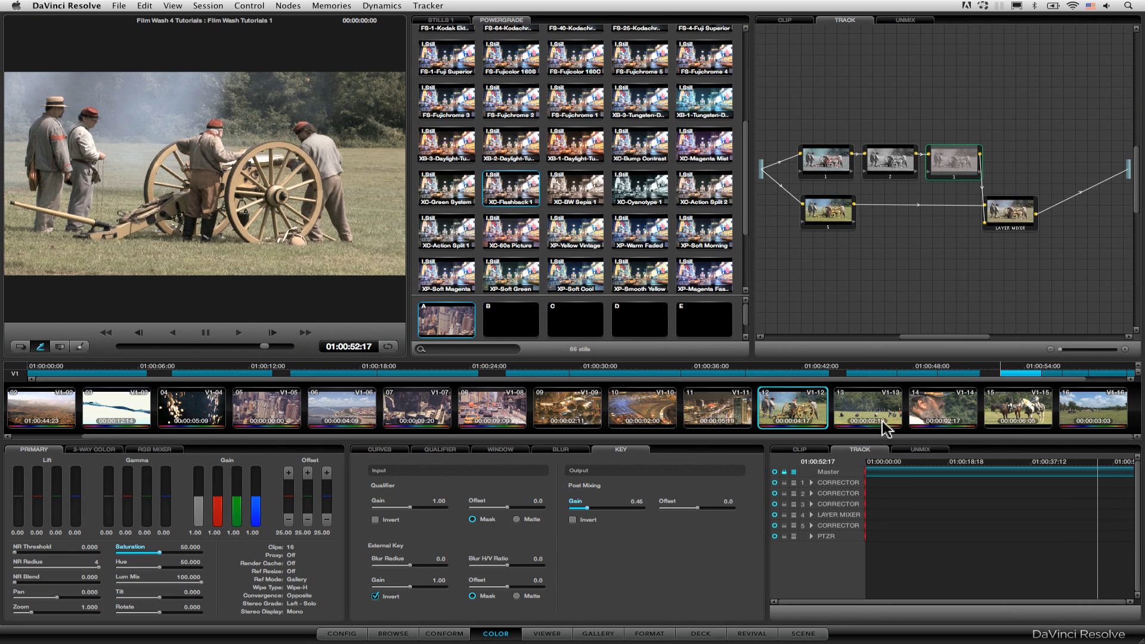
{"action": "key", "text": "Down"}
{"action": "key", "text": "Down"}
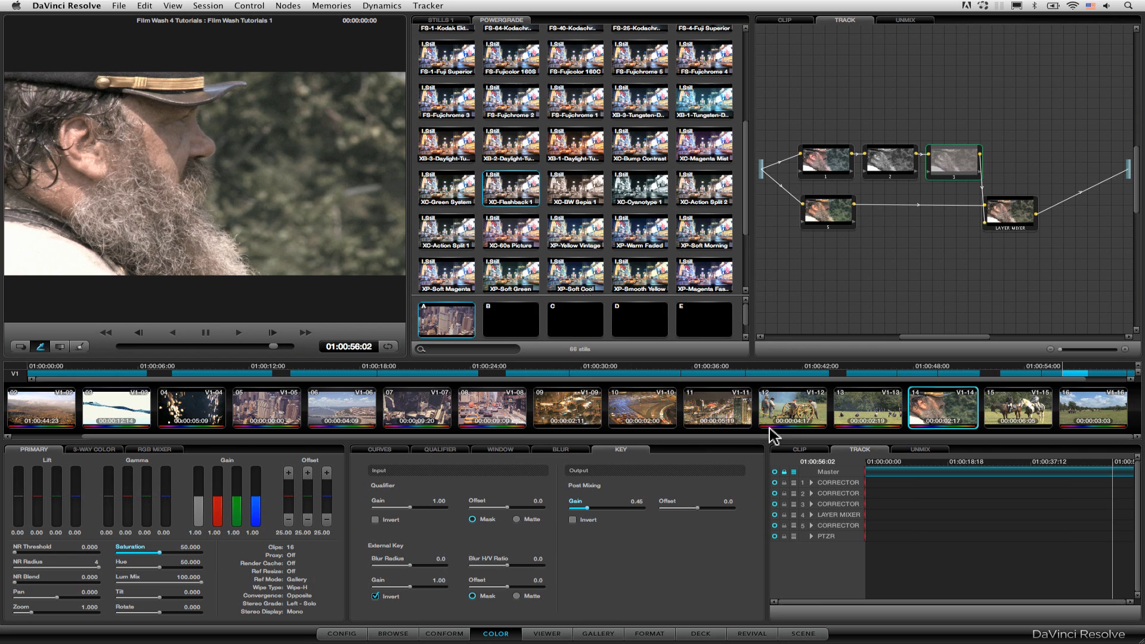
{"action": "left_click", "coordinate": [1016, 411]}
{"action": "left_click", "coordinate": [1086, 412]}
{"action": "left_click", "coordinate": [1023, 412]}
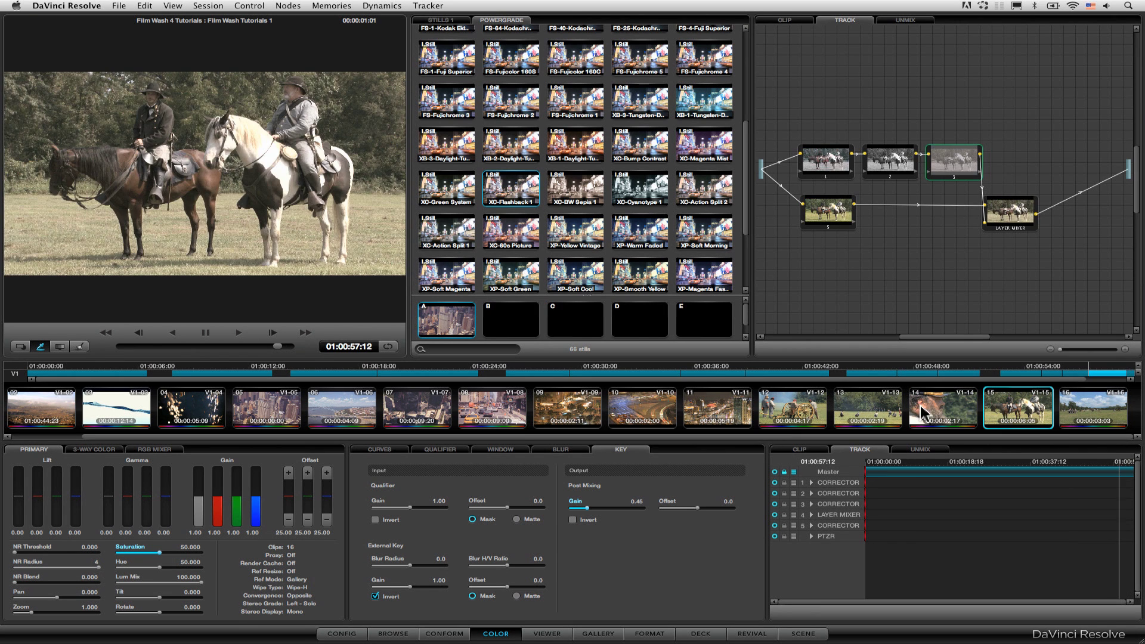
- Push the midtones of reenactment clip 12 toward yellow-green in its clip-level grade
{"action": "left_click", "coordinate": [922, 411]}
{"action": "left_click", "coordinate": [868, 411]}
{"action": "left_click", "coordinate": [796, 406]}
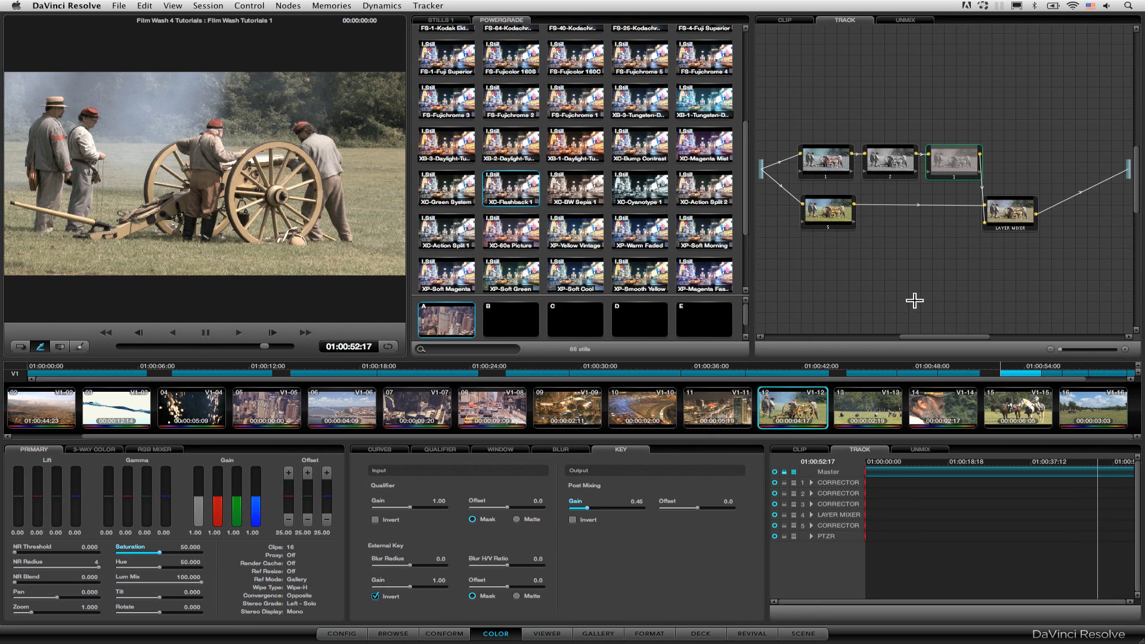
{"action": "left_click", "coordinate": [780, 20]}
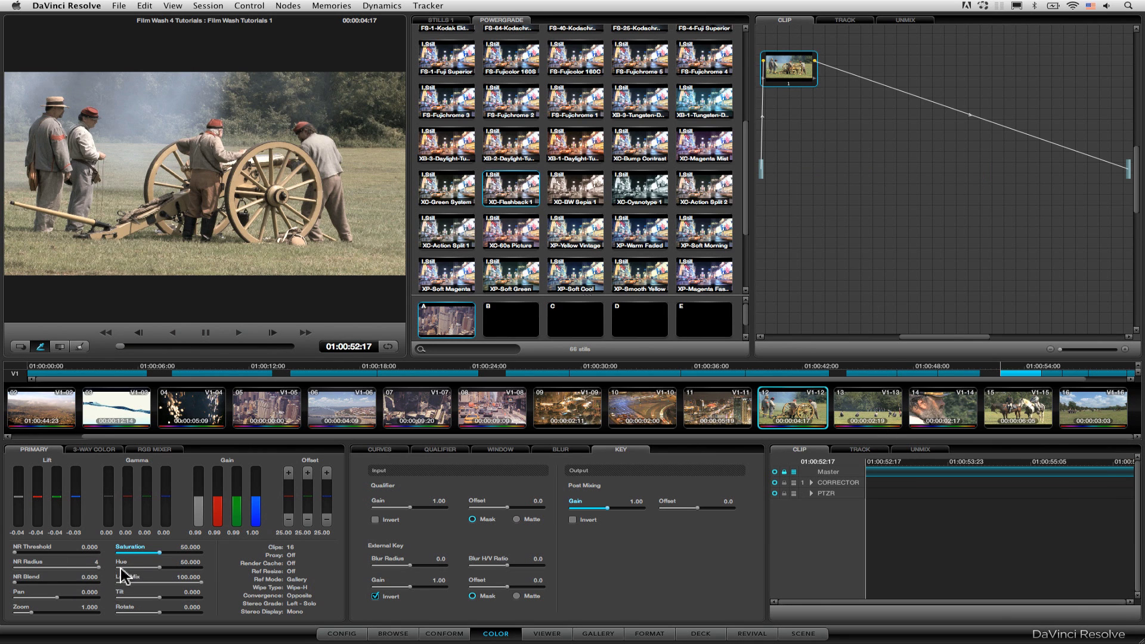
{"action": "left_click", "coordinate": [107, 452]}
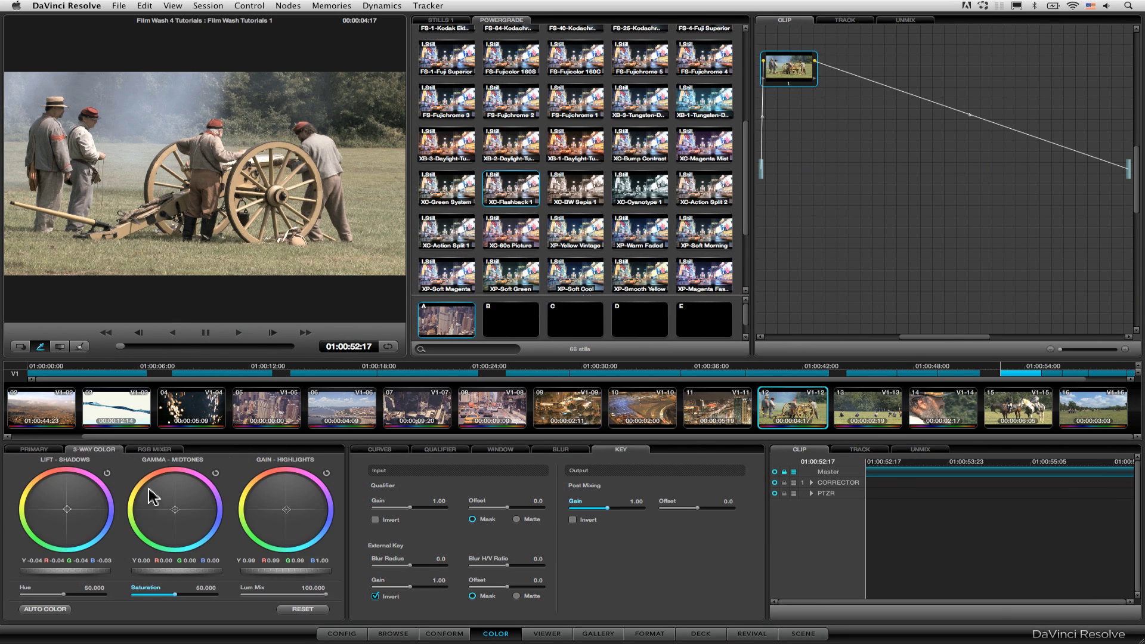
{"action": "mouse_move", "coordinate": [173, 509]}
{"action": "left_mouse_down"}
{"action": "mouse_move", "coordinate": [107, 511]}
{"action": "mouse_move", "coordinate": [166, 520]}
{"action": "left_mouse_up"}
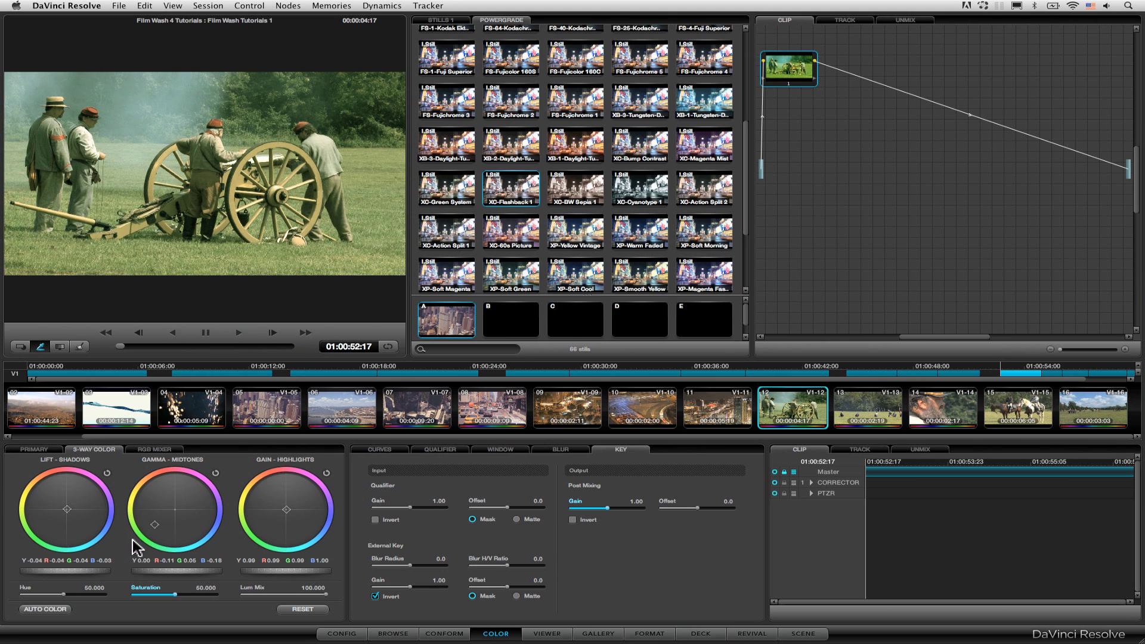
- Compare clips 13 to 16 with clip 12 to check whether its clip-level midtone change affects them
{"action": "left_click", "coordinate": [874, 409]}
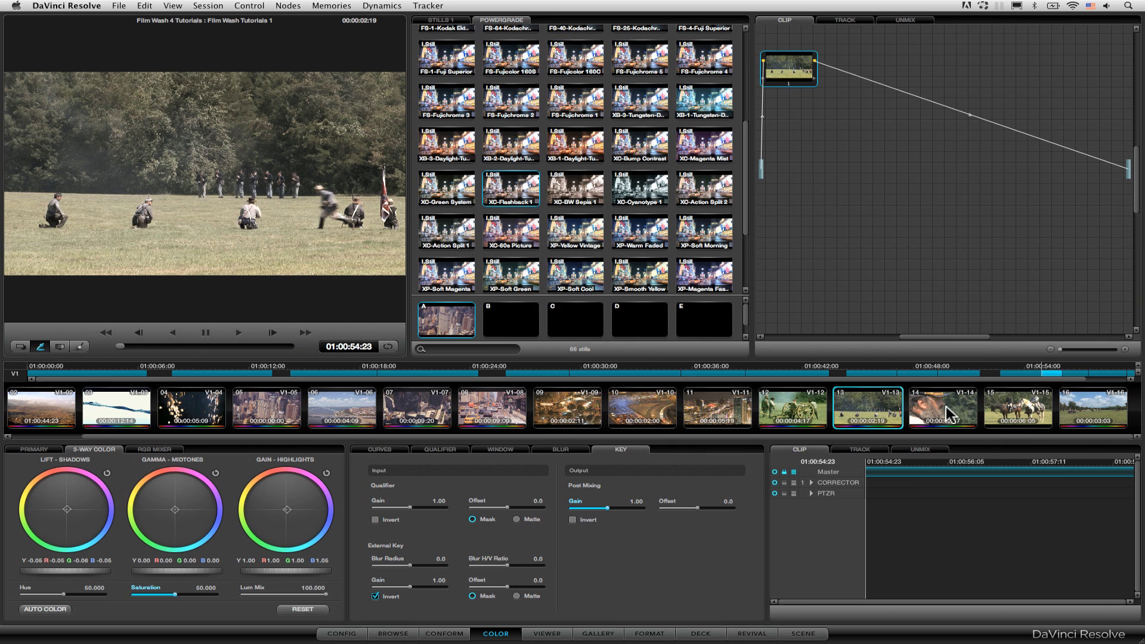
{"action": "key", "text": "Down"}
{"action": "key", "text": "Down"}
{"action": "key", "text": "Down"}
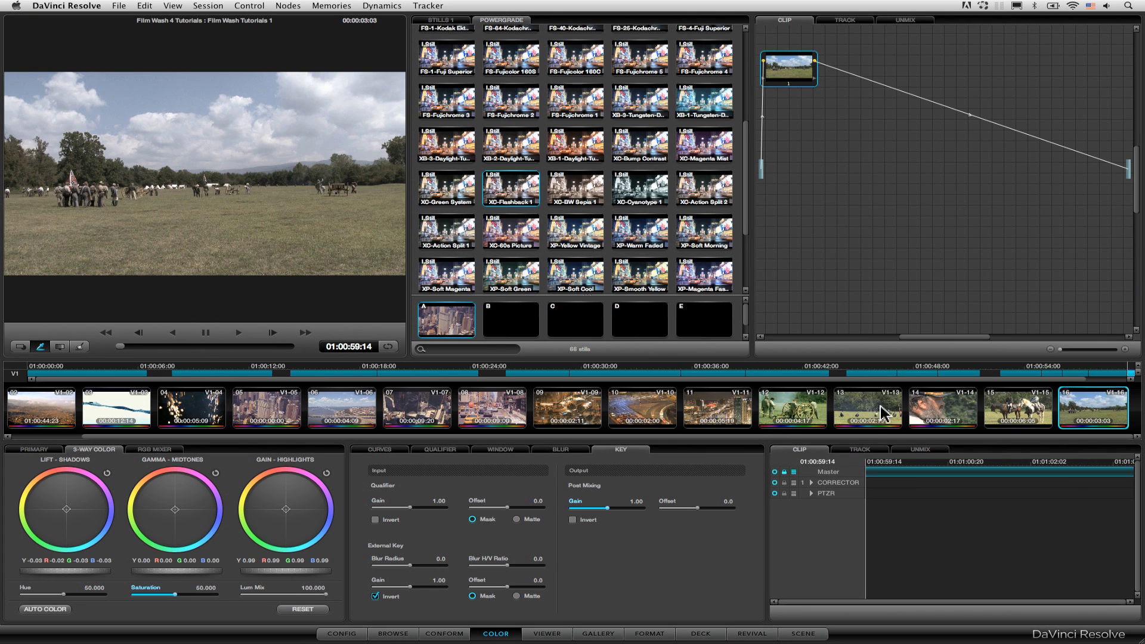
{"action": "left_click", "coordinate": [850, 412]}
{"action": "left_click", "coordinate": [784, 414]}
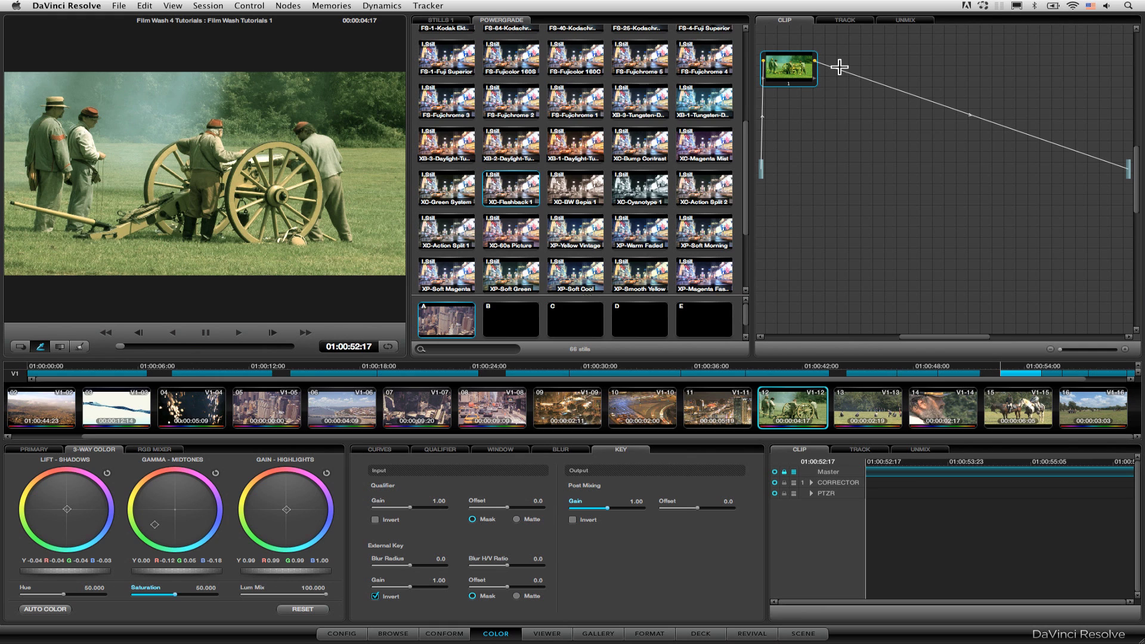
- Remove clip 12's midtone tint and check the track-level flashback look on the earlier clips 8 to 11
{"action": "left_click", "coordinate": [847, 21]}
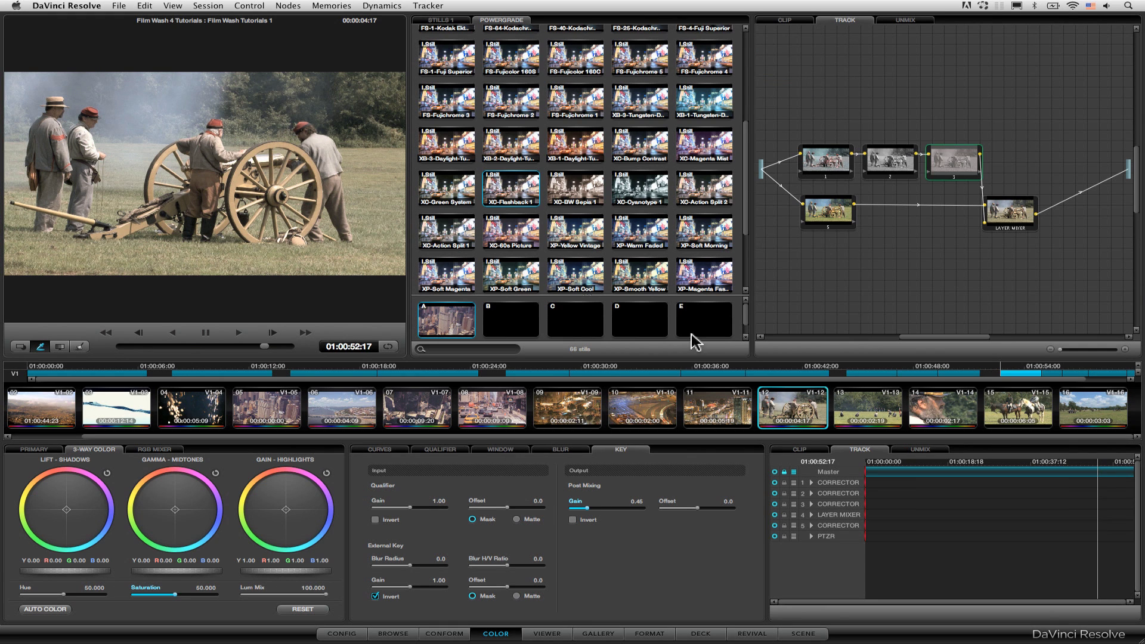
{"action": "left_click", "coordinate": [720, 411]}
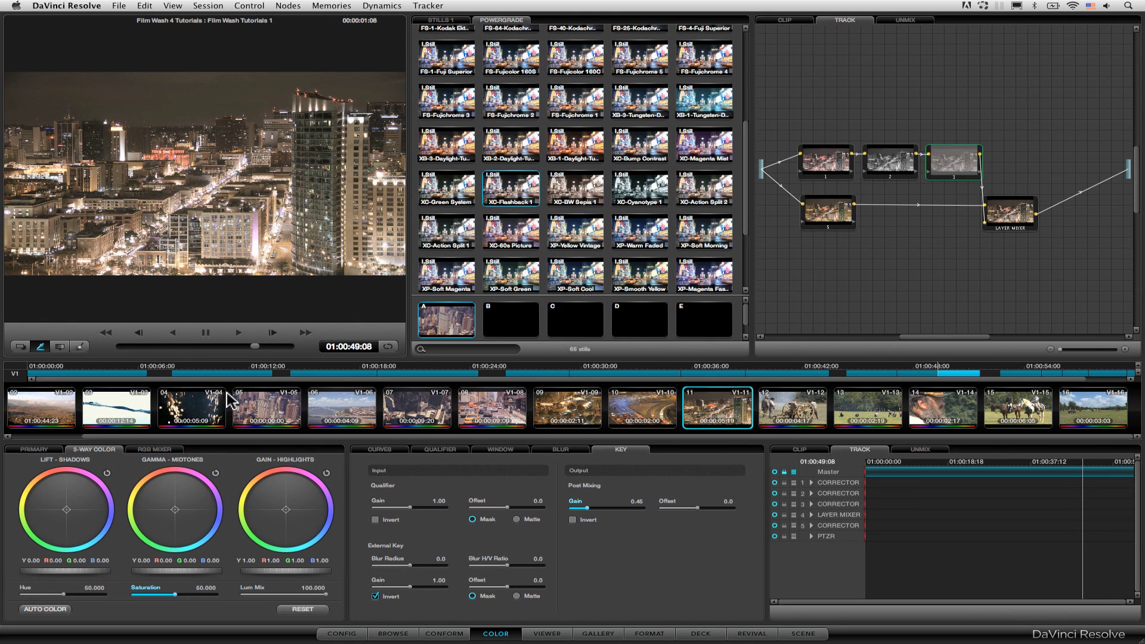
{"action": "left_click", "coordinate": [778, 411]}
{"action": "left_click", "coordinate": [700, 412]}
{"action": "left_click", "coordinate": [630, 403]}
{"action": "left_click", "coordinate": [560, 413]}
{"action": "left_click", "coordinate": [514, 420]}
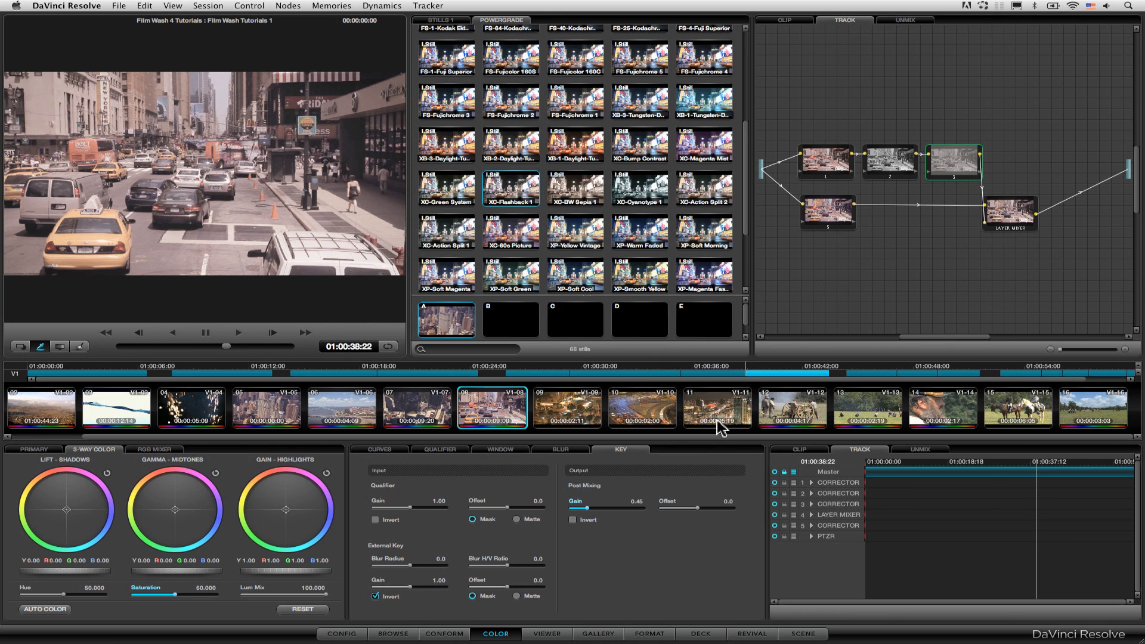
- Add keyframes to all track-level nodes at the start of clip 12
{"action": "left_click", "coordinate": [806, 414]}
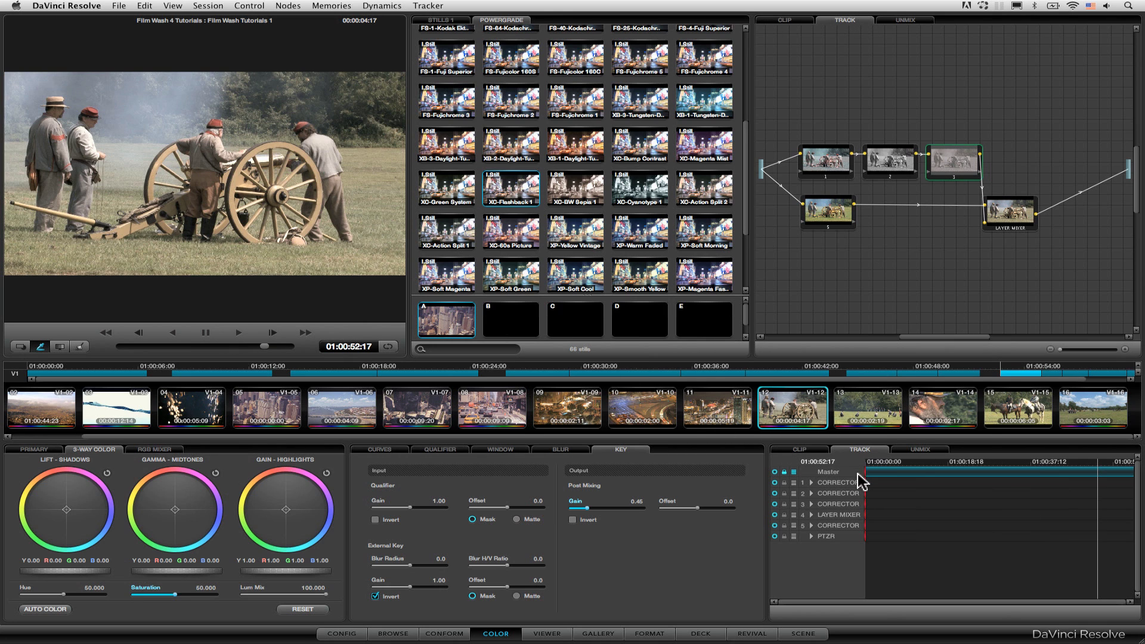
{"action": "left_click", "coordinate": [705, 410]}
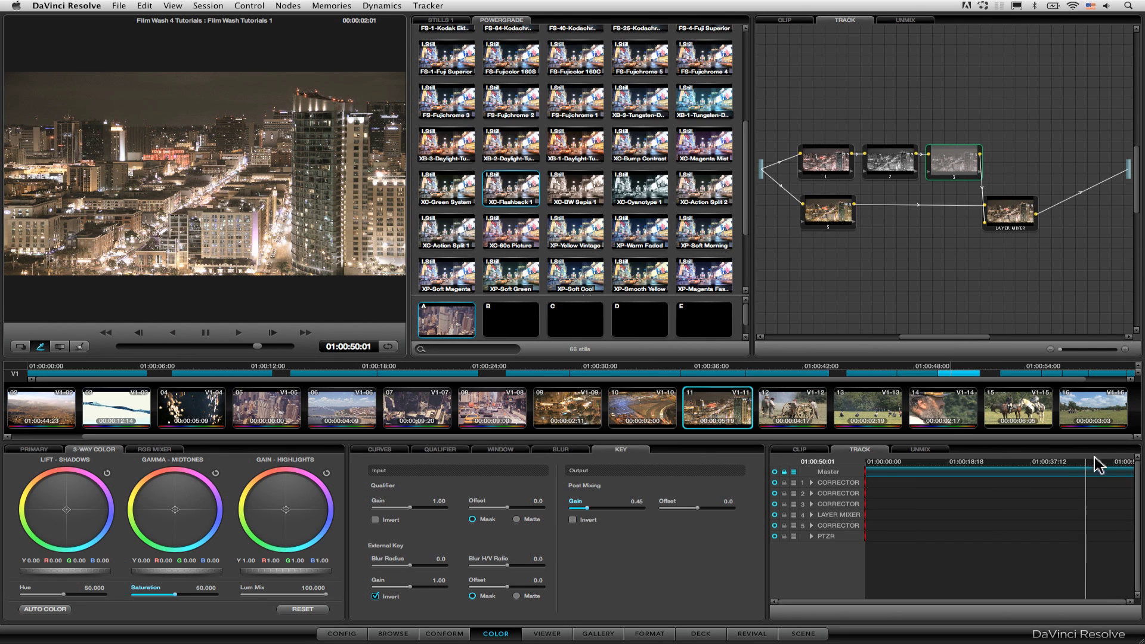
{"action": "left_click", "coordinate": [793, 416]}
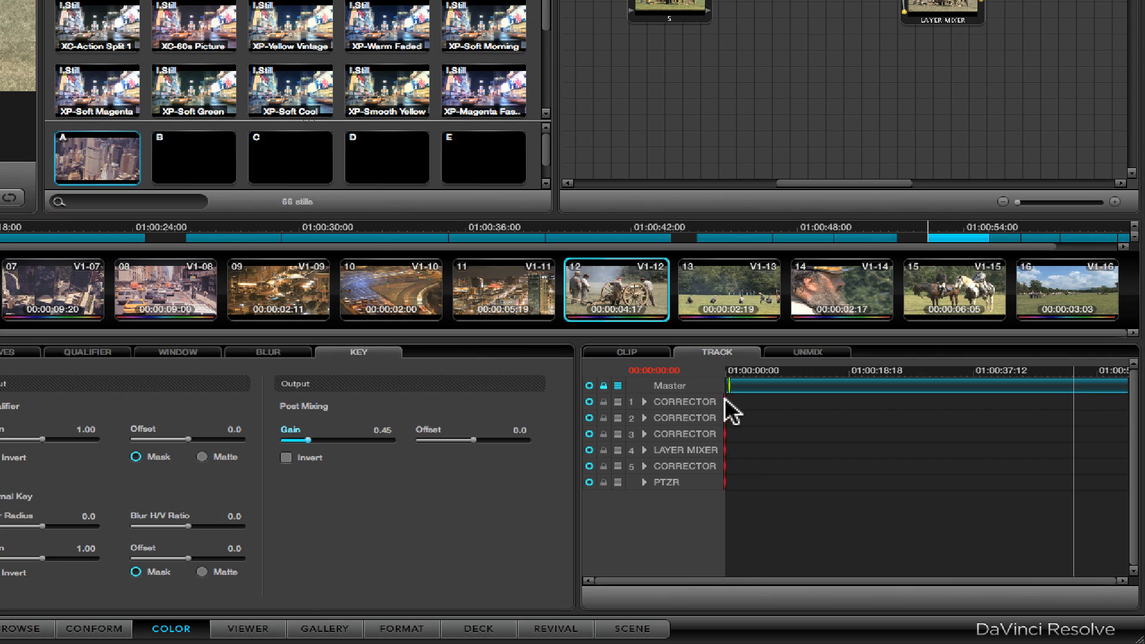
{"action": "left_click_drag", "start_coordinate": [725, 398], "coordinate": [743, 398]}
{"action": "left_click", "coordinate": [1072, 416]}
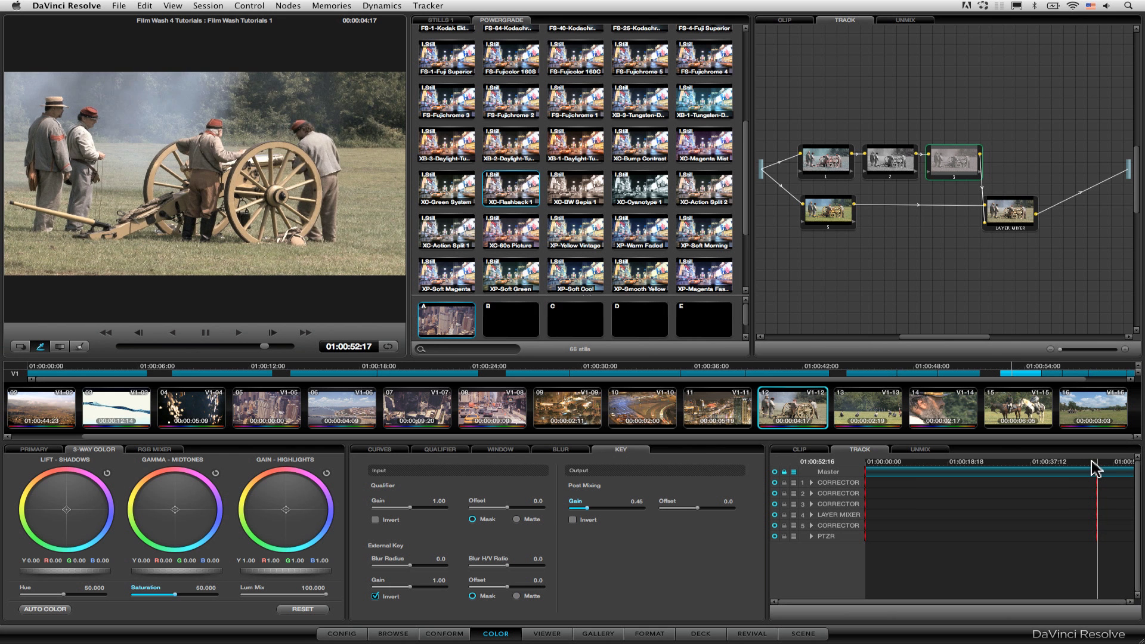
- Raise track node 3's key output gain to about 0.66 on clip 16 and check the stronger look across the last clips
{"action": "left_click", "coordinate": [1049, 371]}
{"action": "left_click_drag", "start_coordinate": [1084, 470], "coordinate": [1129, 468]}
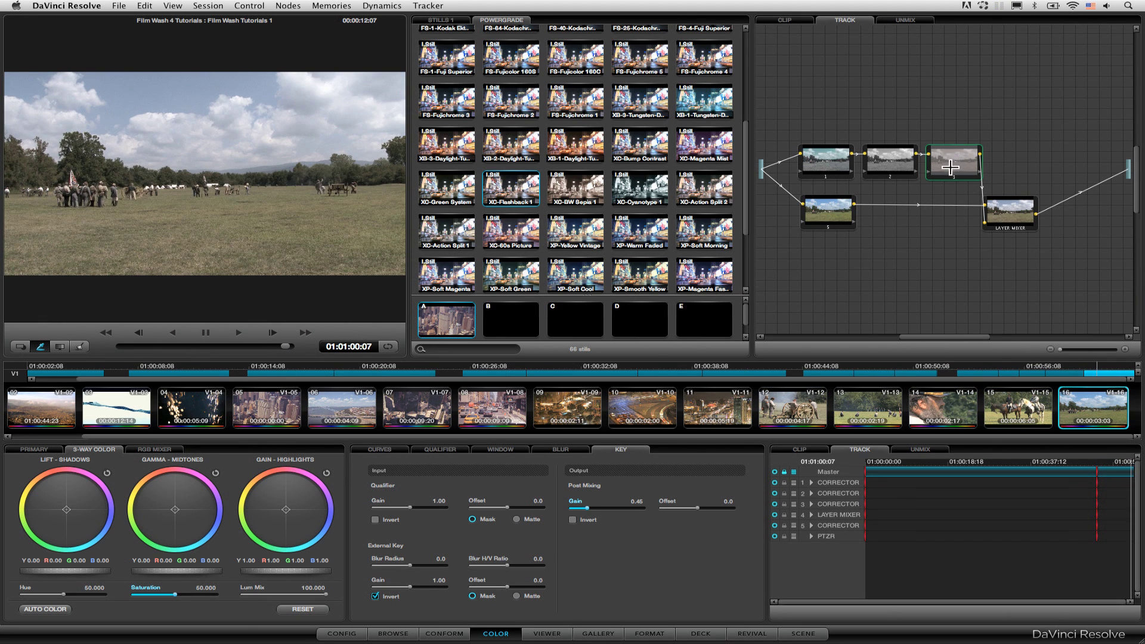
{"action": "left_click_drag", "start_coordinate": [580, 509], "coordinate": [626, 514]}
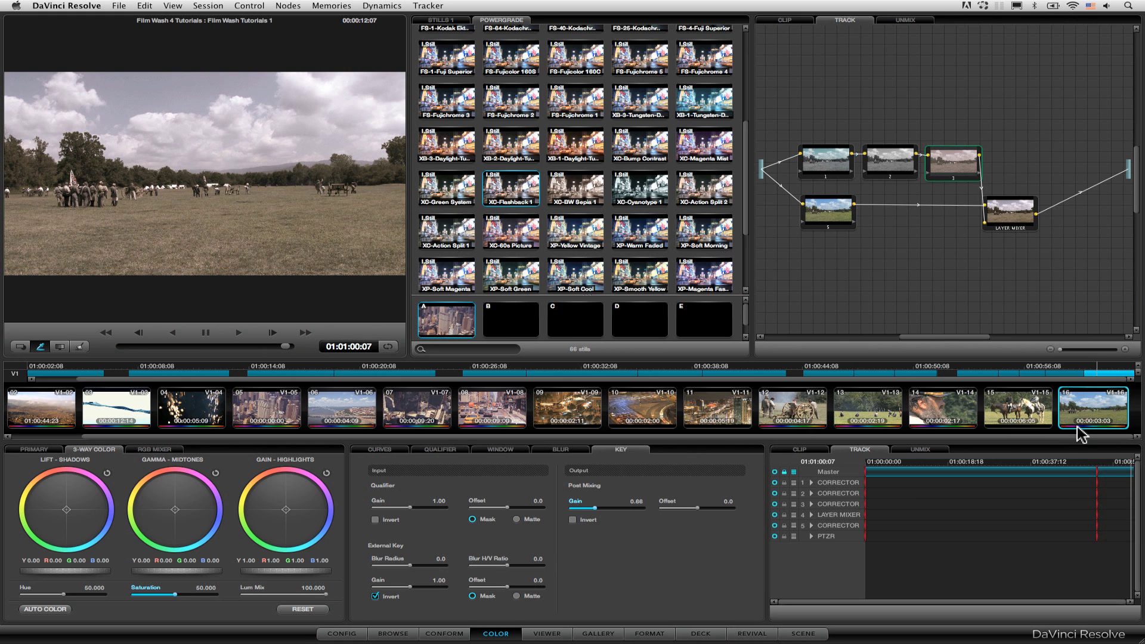
{"action": "left_click_drag", "start_coordinate": [1101, 460], "coordinate": [1127, 467]}
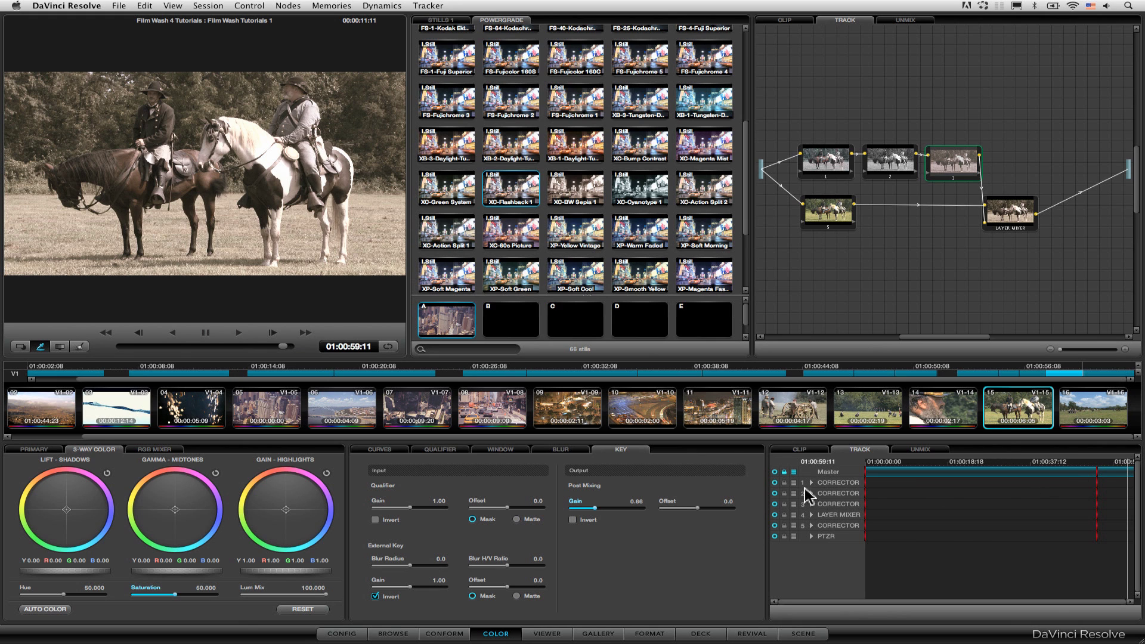
- Add a track keyframe near the start of clip 15, reset the track grade from there, and compare with clip 14
{"action": "left_click_drag", "start_coordinate": [1123, 468], "coordinate": [1114, 467]}
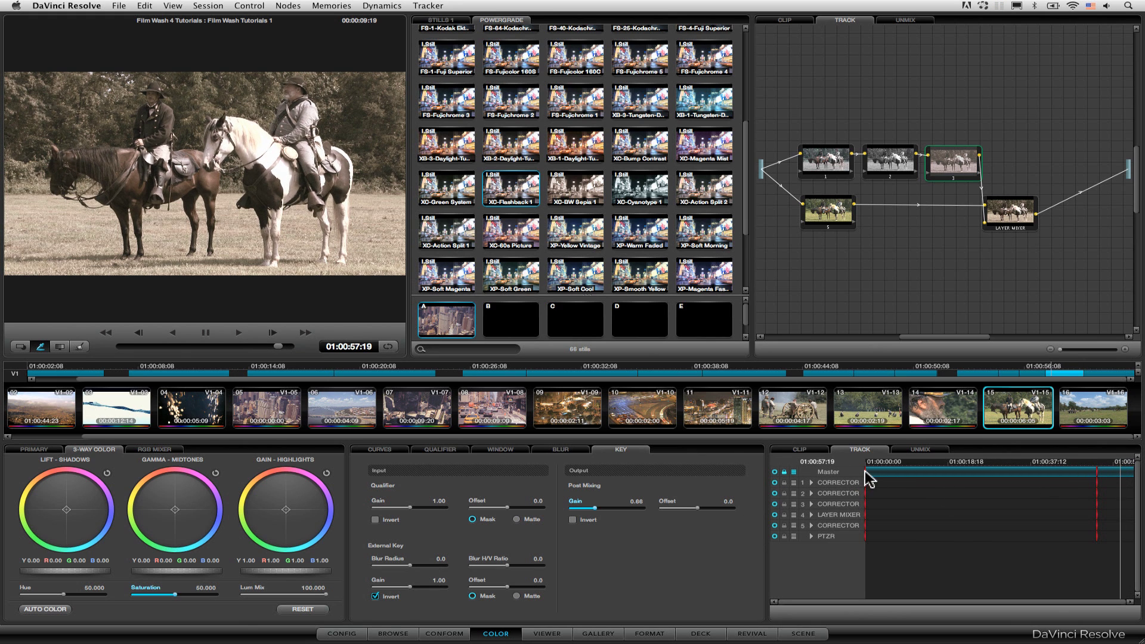
{"action": "left_click_drag", "start_coordinate": [867, 471], "coordinate": [1039, 469]}
{"action": "left_click_drag", "start_coordinate": [1121, 471], "coordinate": [1126, 468]}
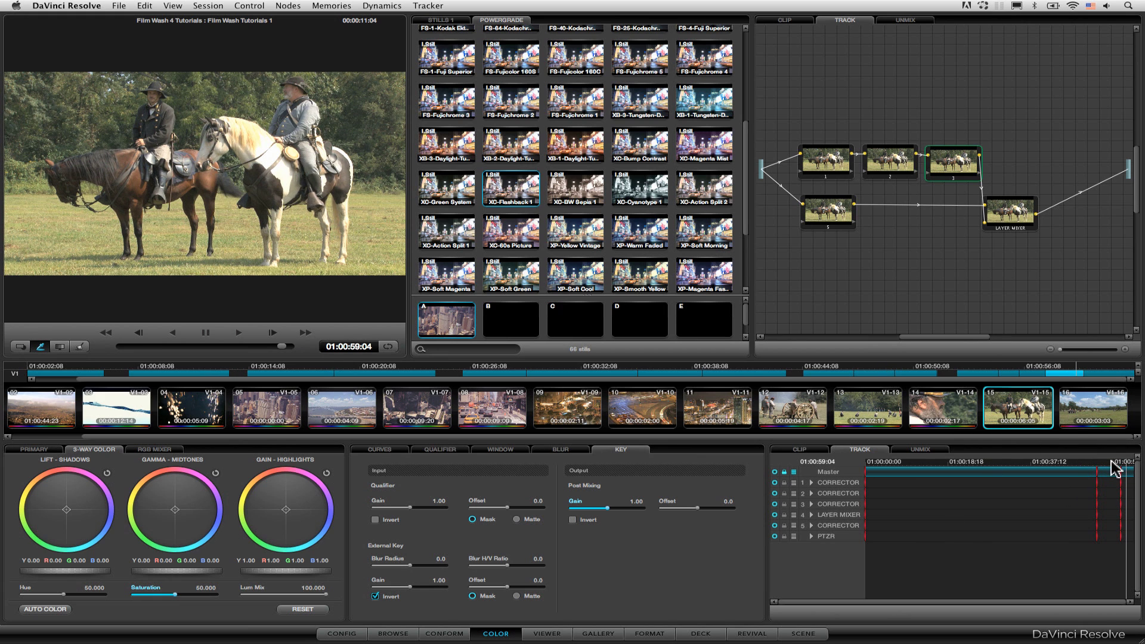
{"action": "left_click_drag", "start_coordinate": [1112, 462], "coordinate": [1110, 471]}
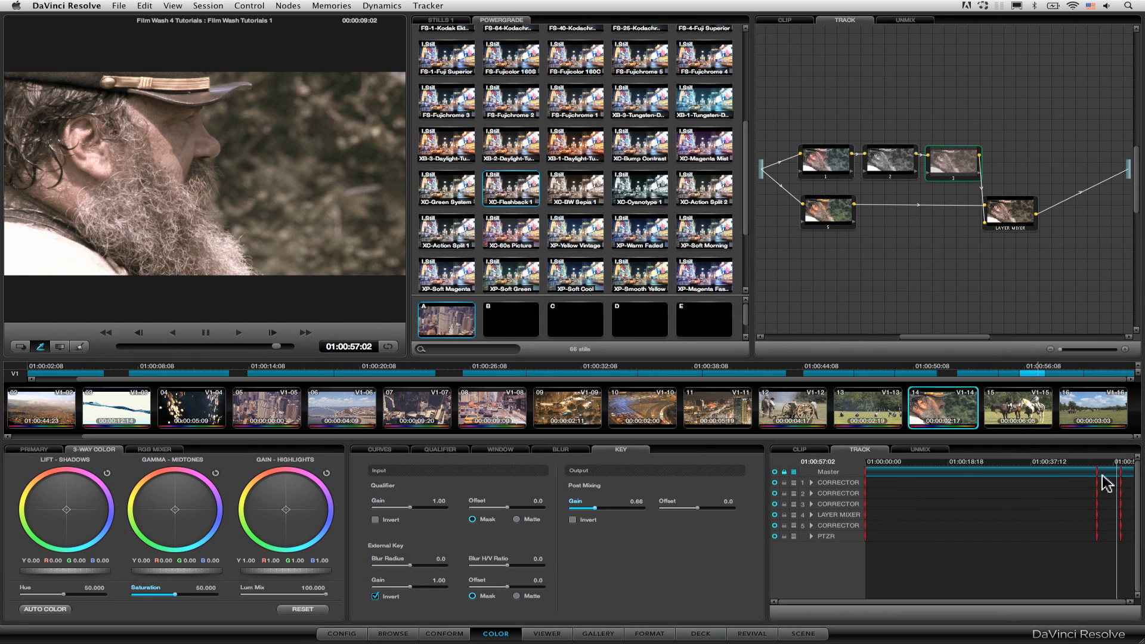